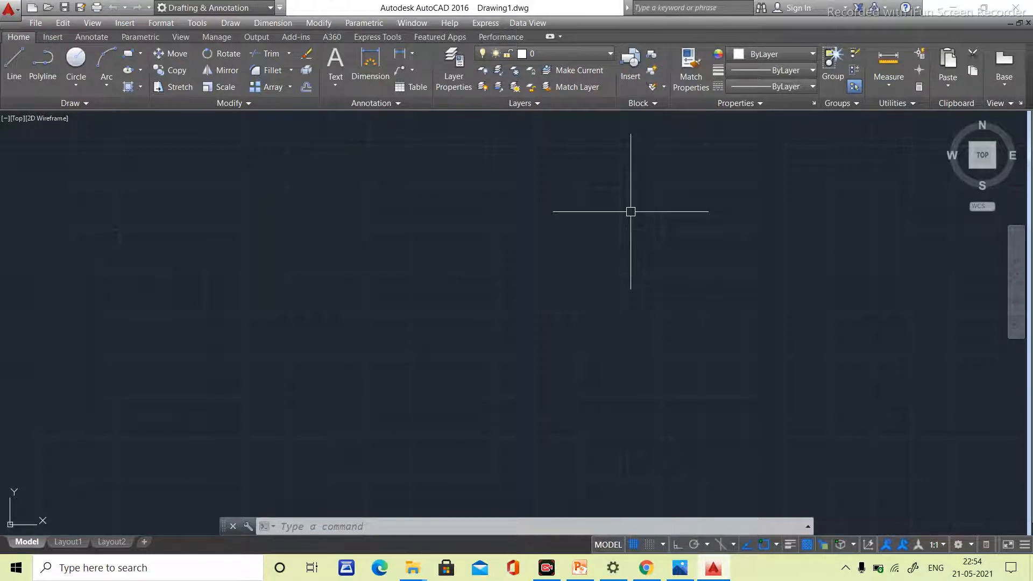
- Shrink the AutoCAD window and place it beside the bracket reference image so both are visible
{"action": "left_click", "coordinate": [680, 568]}
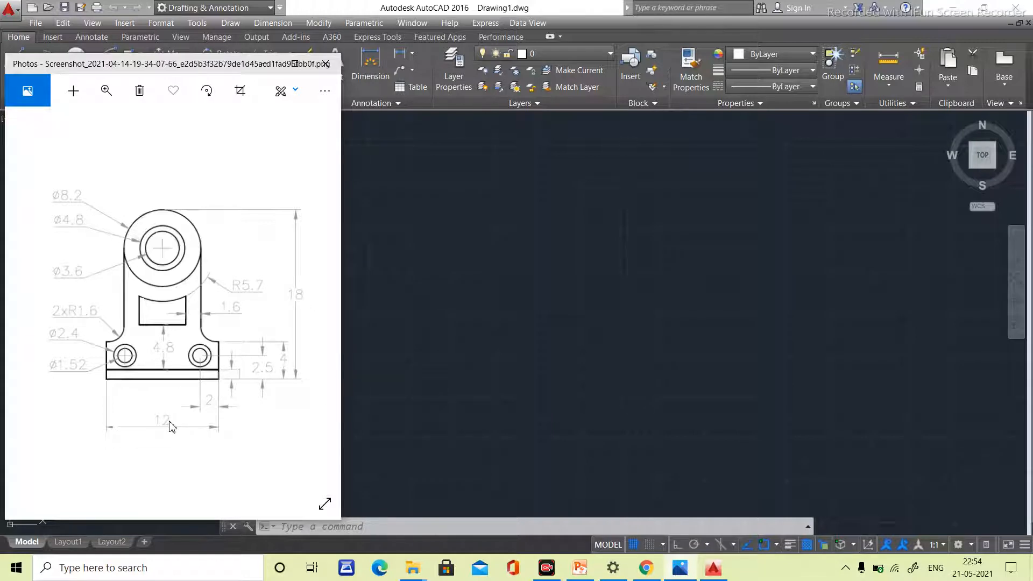
{"action": "left_click", "coordinate": [392, 343]}
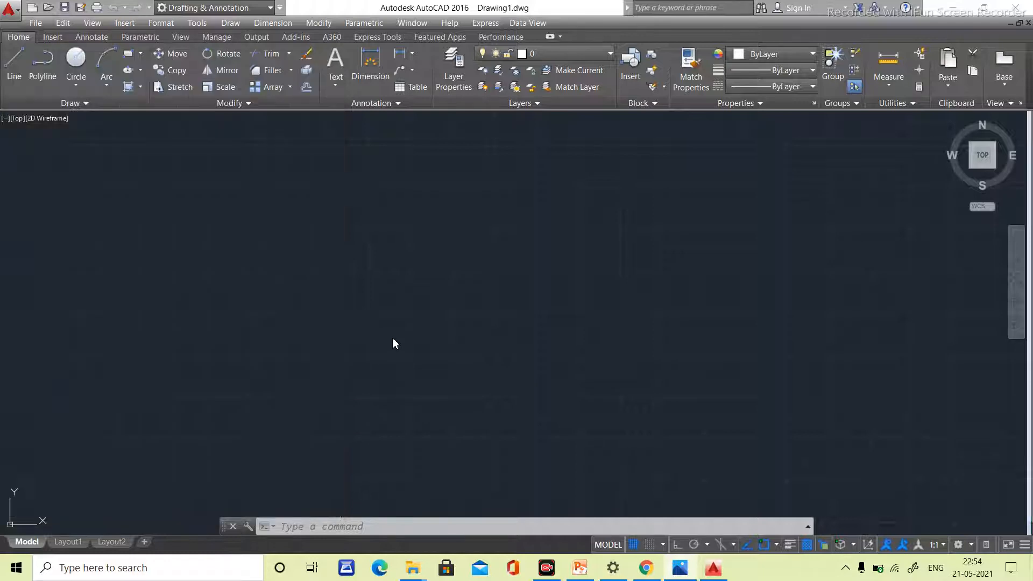
{"action": "left_click", "coordinate": [979, 7]}
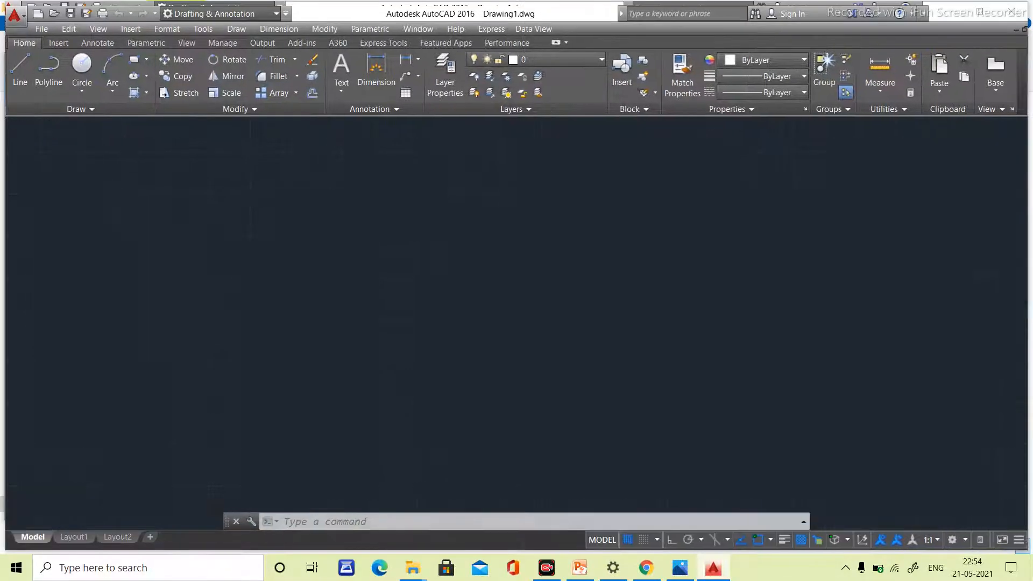
{"action": "left_click_drag", "start_coordinate": [128, 28], "coordinate": [218, 66]}
{"action": "mouse_move", "coordinate": [291, 25]}
{"action": "left_mouse_down"}
{"action": "mouse_move", "coordinate": [296, 12]}
{"action": "mouse_move", "coordinate": [304, 19]}
{"action": "left_mouse_up"}
{"action": "left_click", "coordinate": [309, 171]}
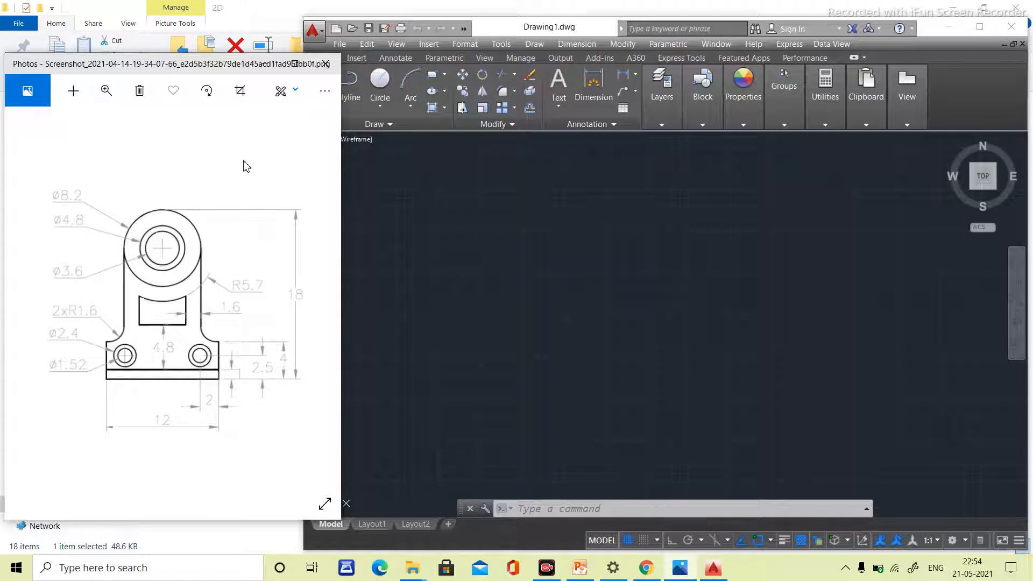
{"action": "left_click", "coordinate": [368, 203]}
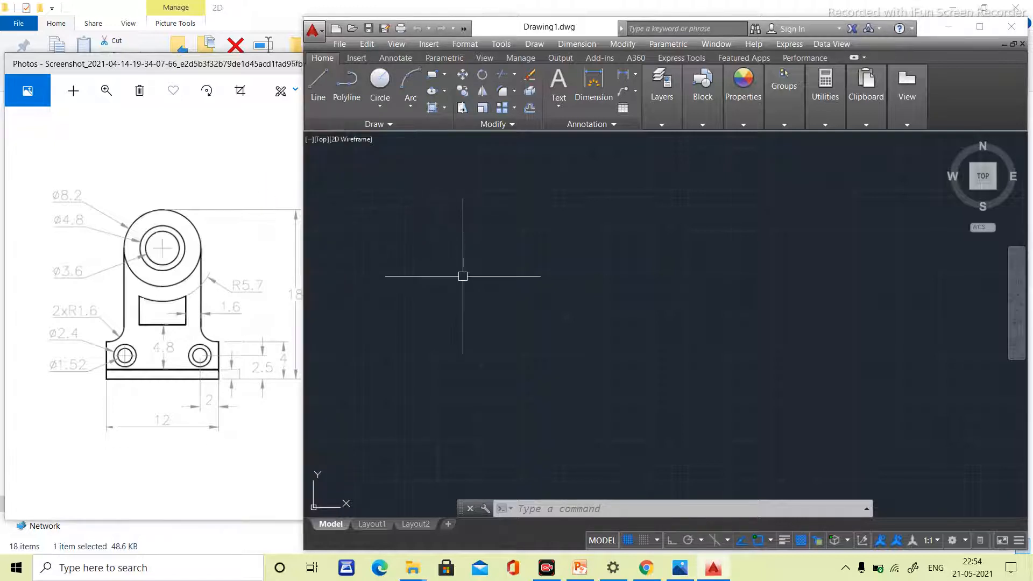
- Draw a horizontal line 12 units long for the bracket's base edge, with Ortho mode turned on
{"action": "type", "text": "l"}
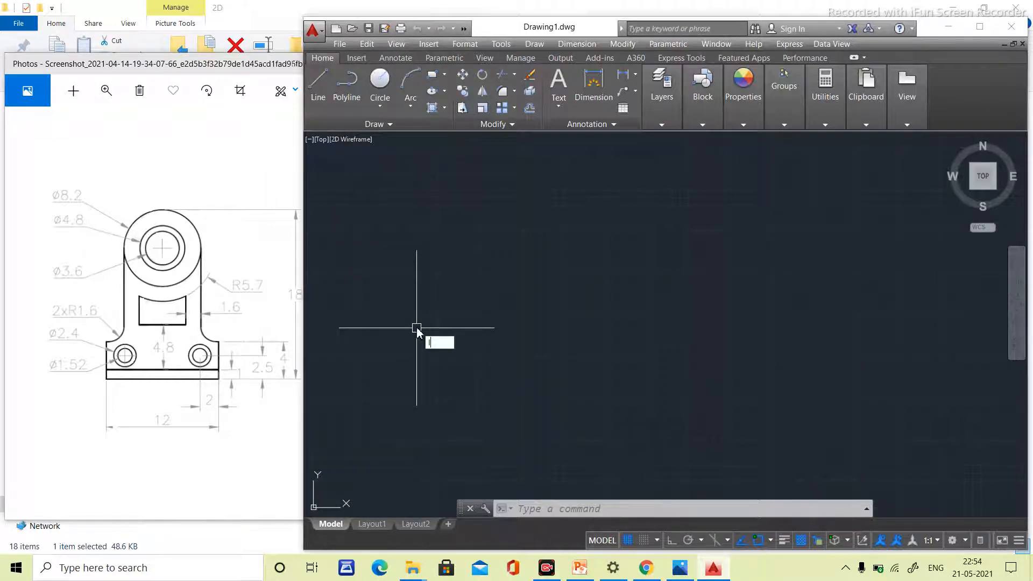
{"action": "key", "text": "Return"}
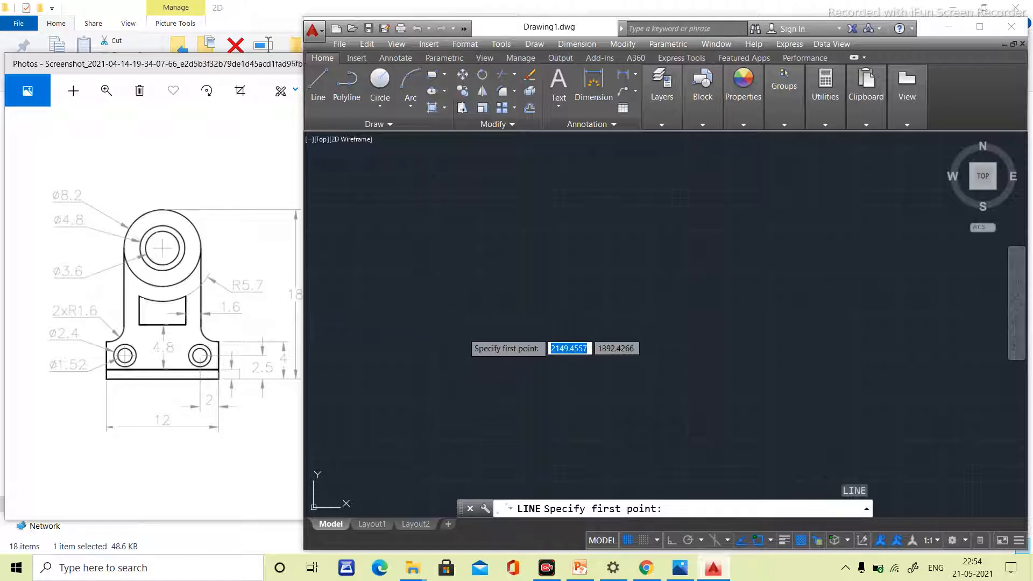
{"action": "left_click", "coordinate": [463, 332]}
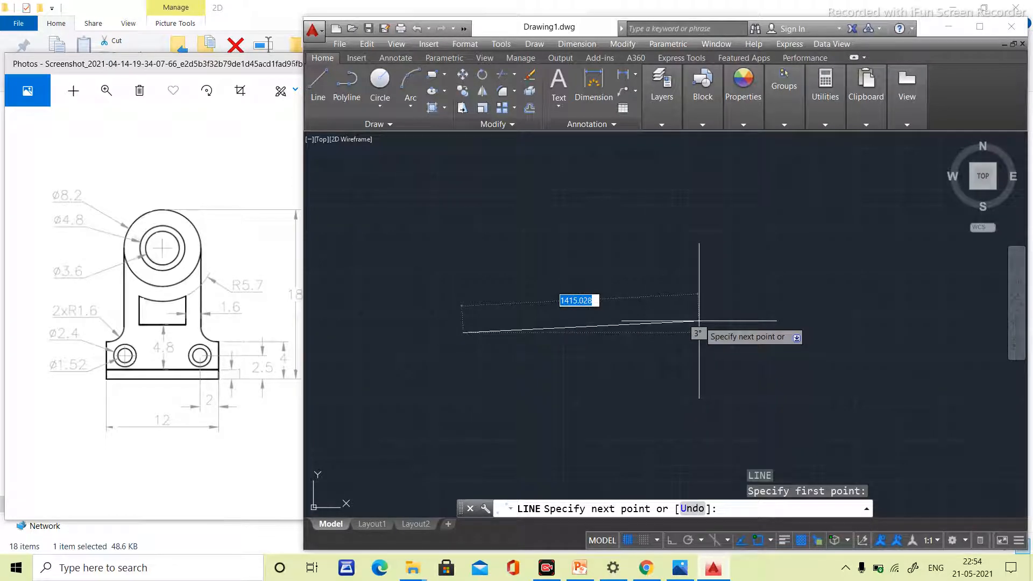
{"action": "key", "text": "F8"}
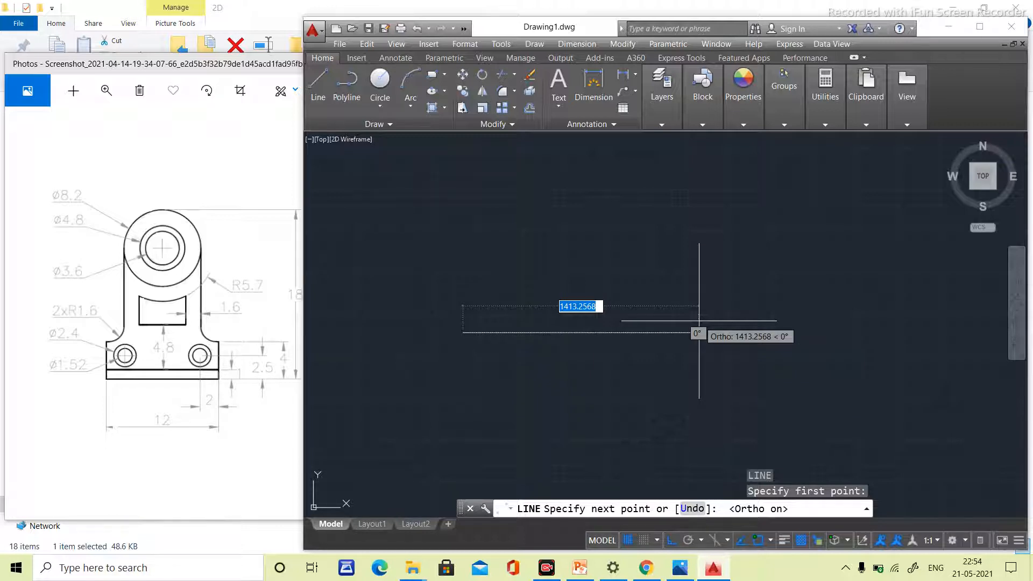
{"action": "type", "text": "12"}
{"action": "key", "text": "Return"}
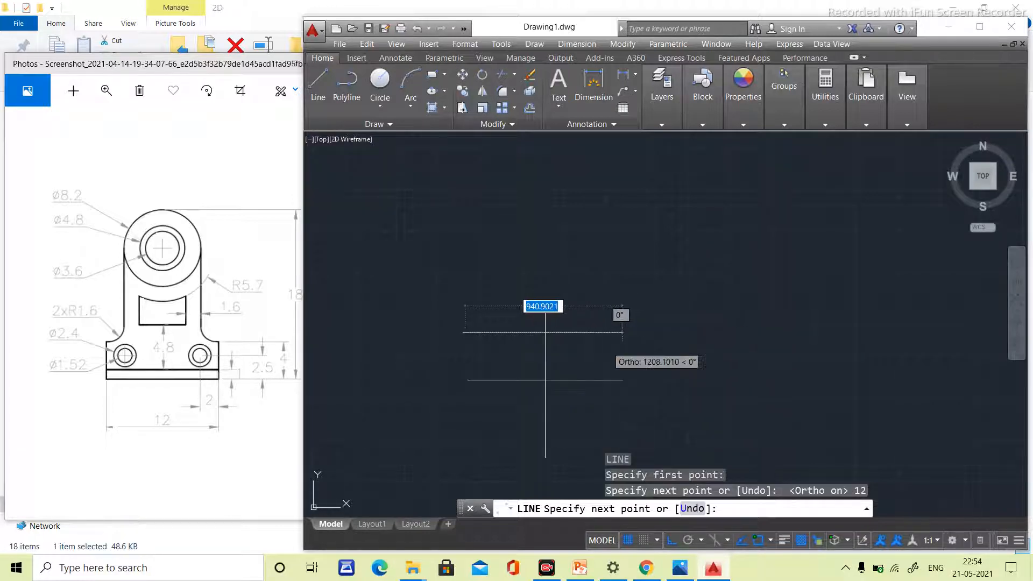
- Continue with a vertical line 4 units upward from the base line's right end and finish the Line command
{"action": "scroll", "coordinate": [471, 312], "scroll_direction": "up", "scroll_amount": 10}
{"action": "middle_click_drag", "start_coordinate": [448, 366], "coordinate": [449, 366]}
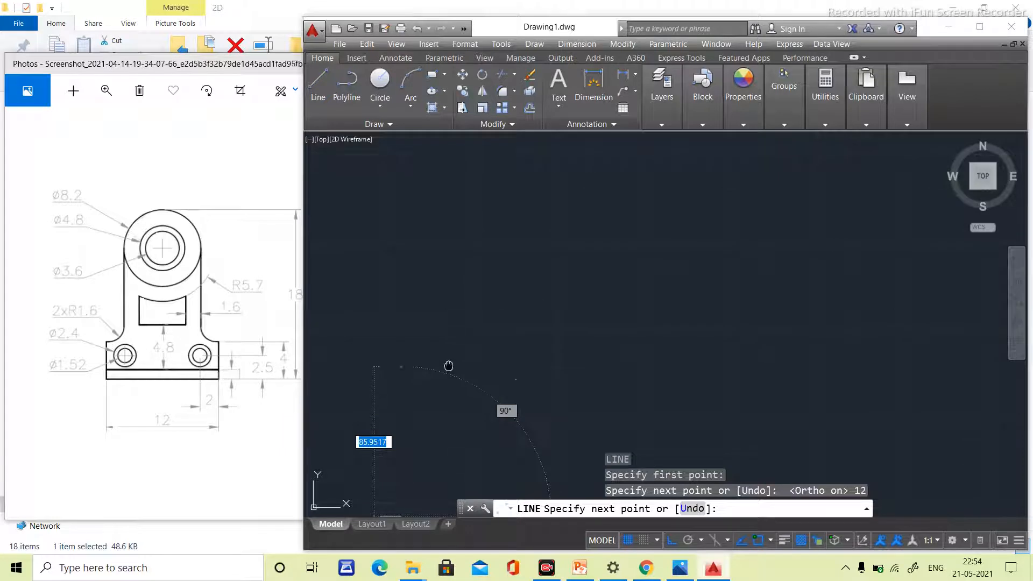
{"action": "scroll", "coordinate": [599, 353], "scroll_direction": "down", "scroll_amount": 10}
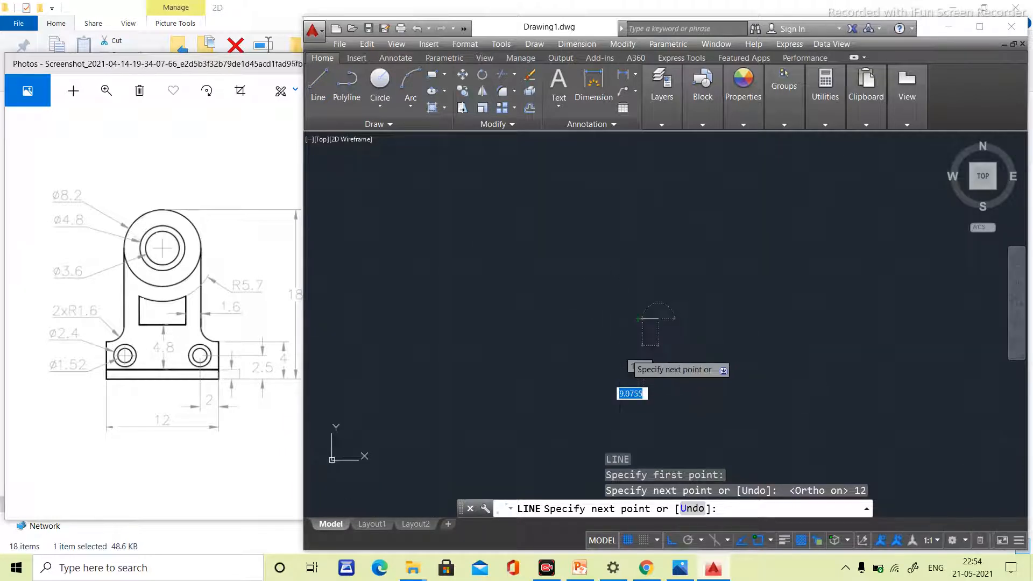
{"action": "scroll", "coordinate": [668, 300], "scroll_direction": "up", "scroll_amount": 5}
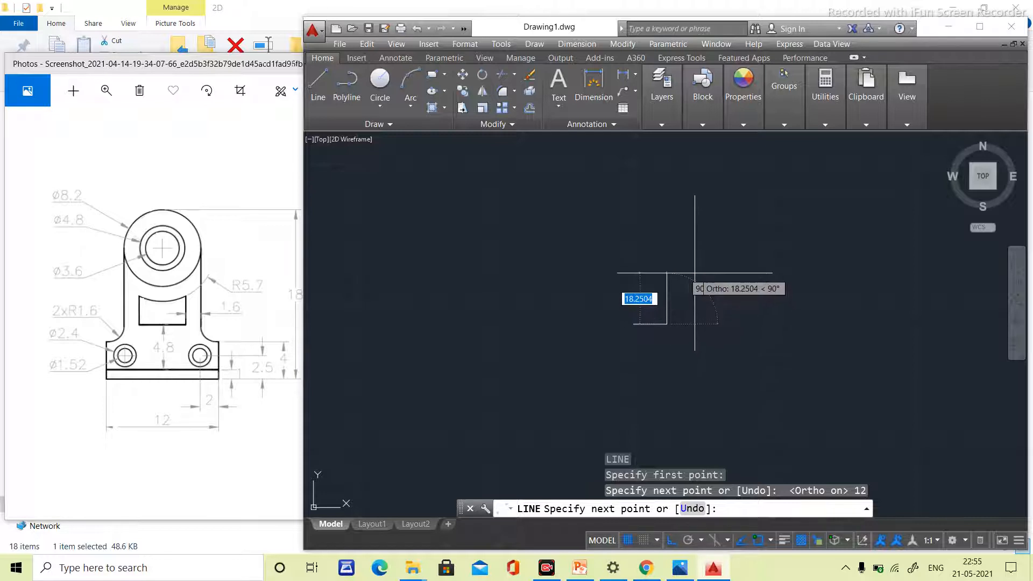
{"action": "type", "text": "4"}
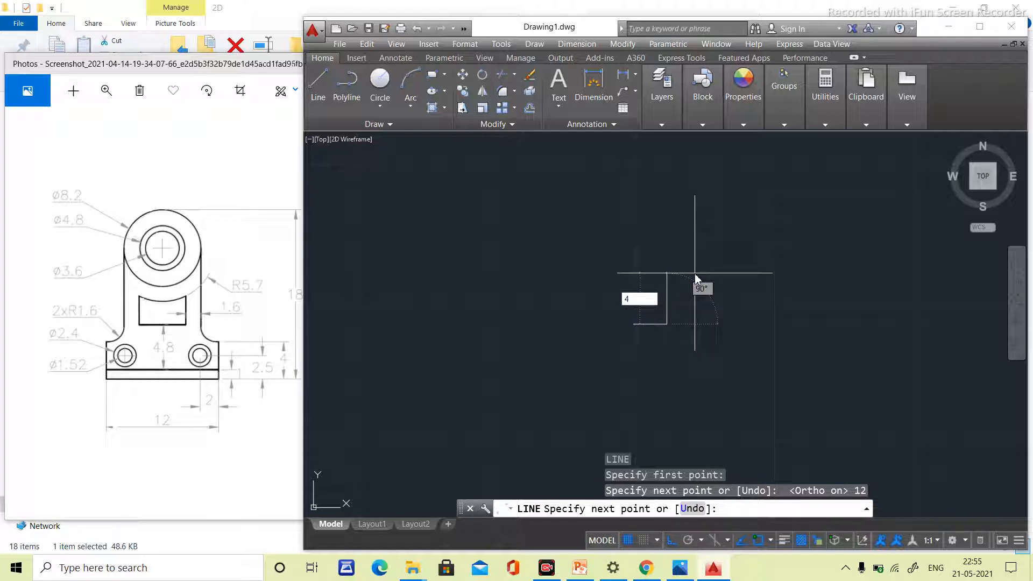
{"action": "key", "text": "Return"}
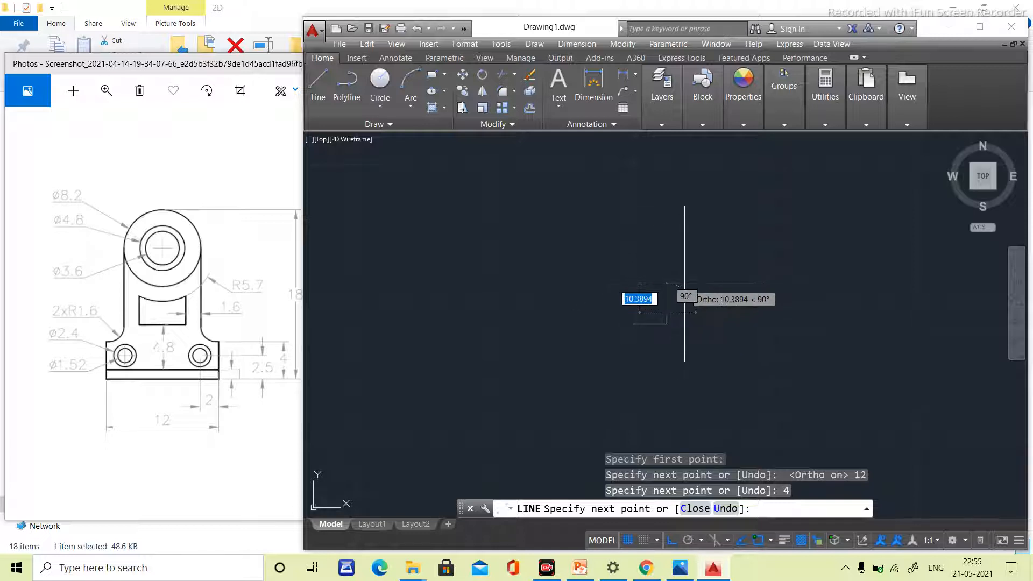
{"action": "key", "text": "Escape"}
{"action": "type", "text": "p"}
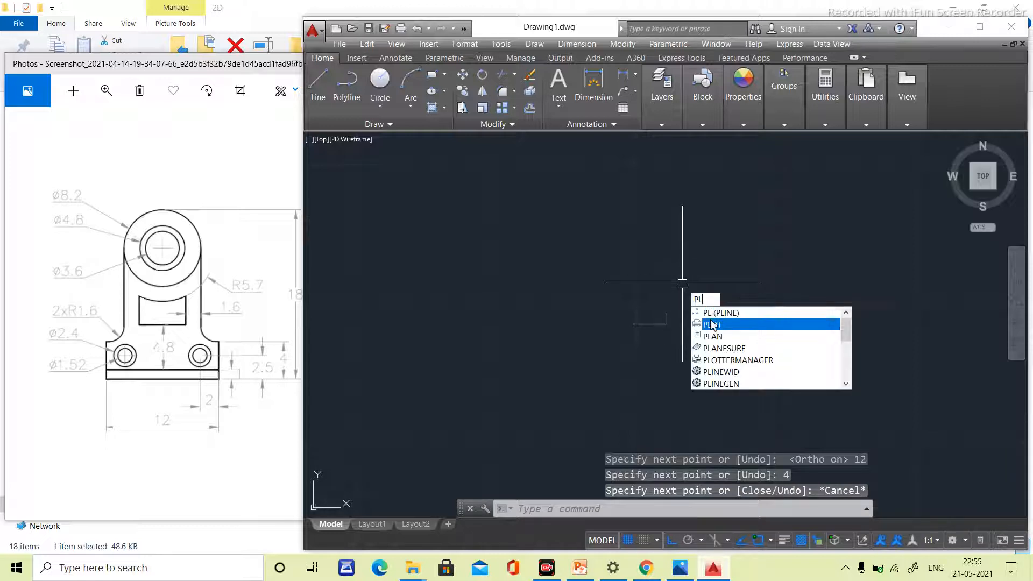
{"action": "key", "text": "Return"}
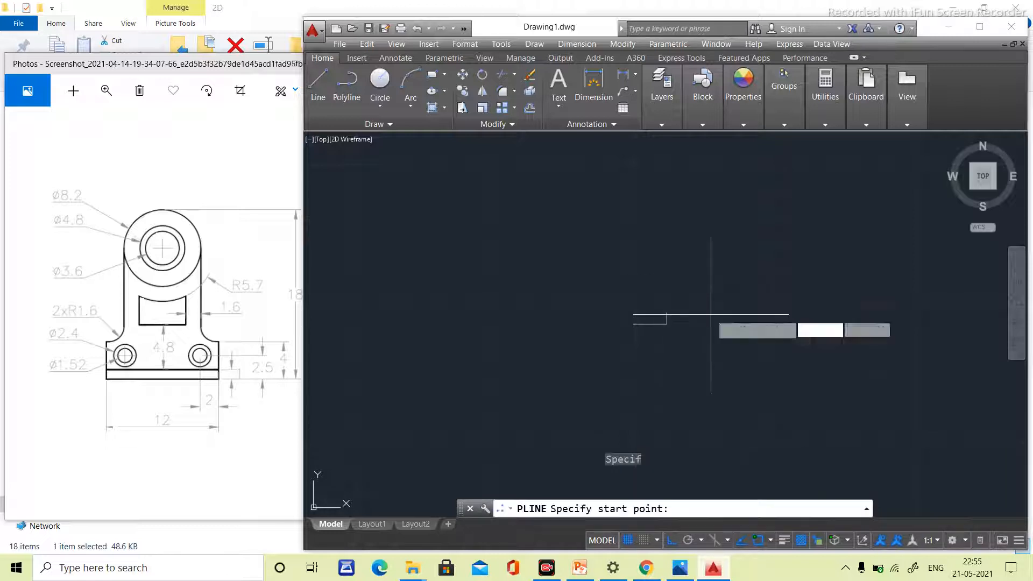
{"action": "left_click", "coordinate": [668, 313]}
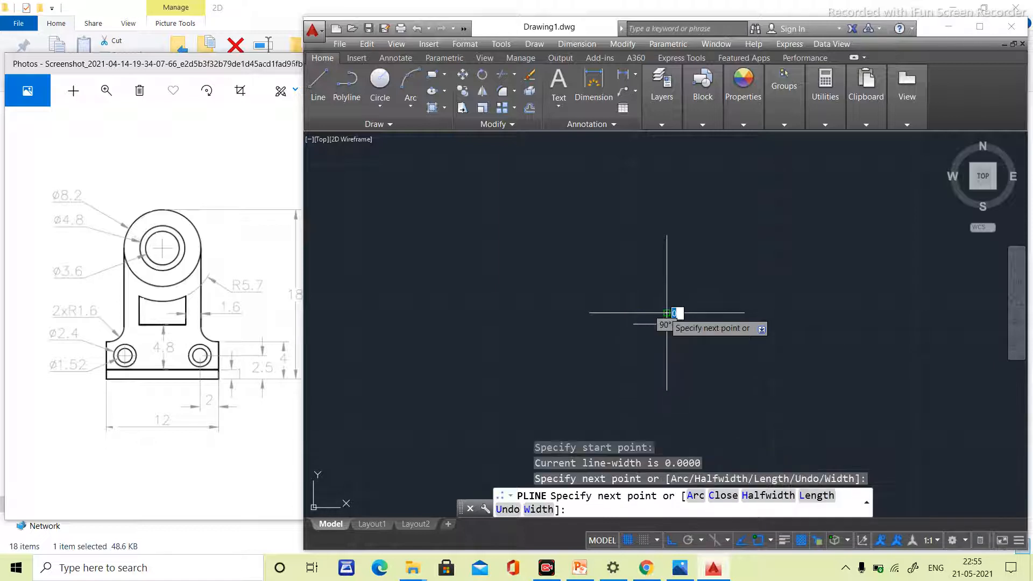
{"action": "right_click", "coordinate": [667, 313]}
{"action": "left_click", "coordinate": [688, 363]}
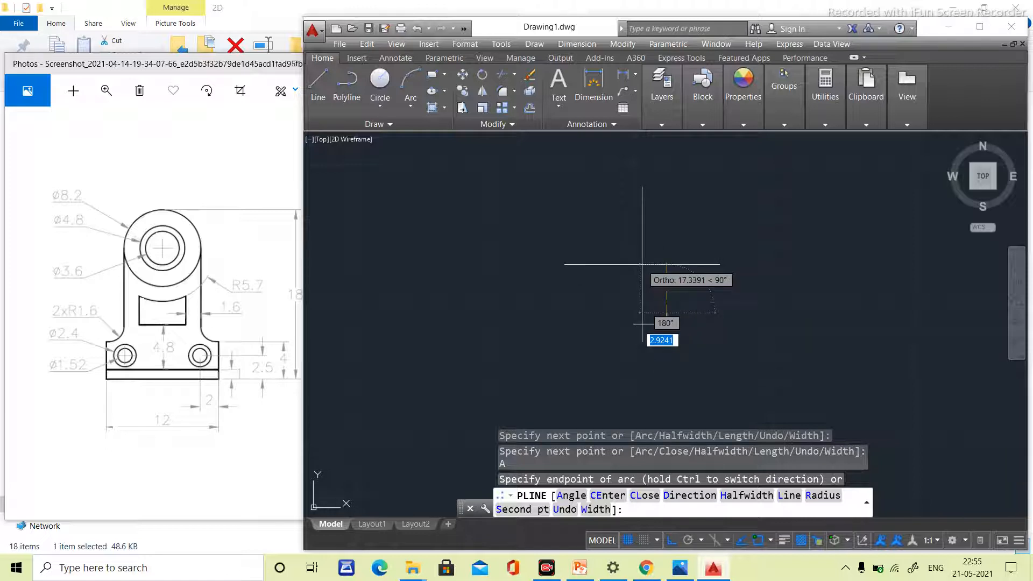
{"action": "key", "text": "F8"}
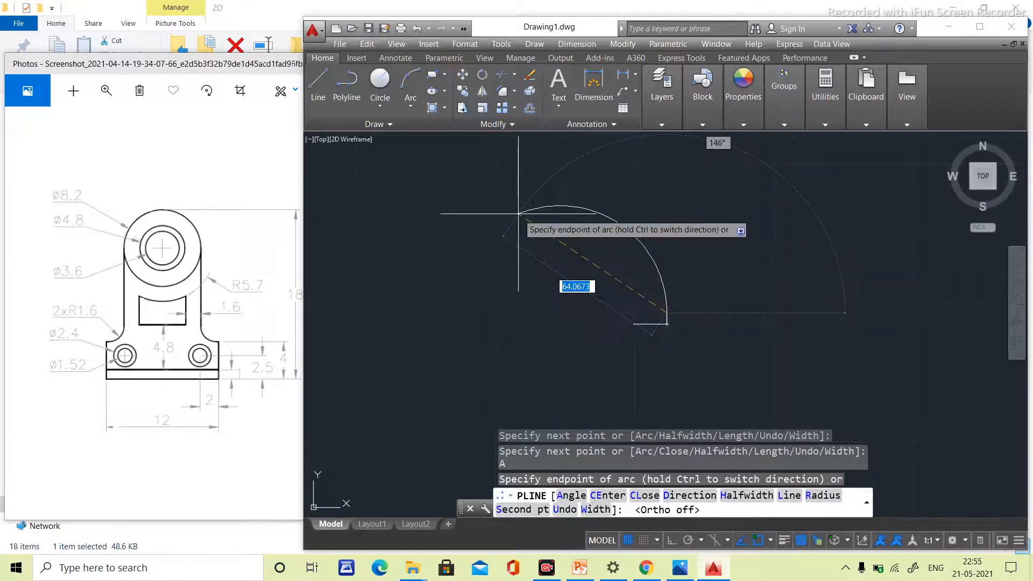
{"action": "key", "text": "ctrl+z"}
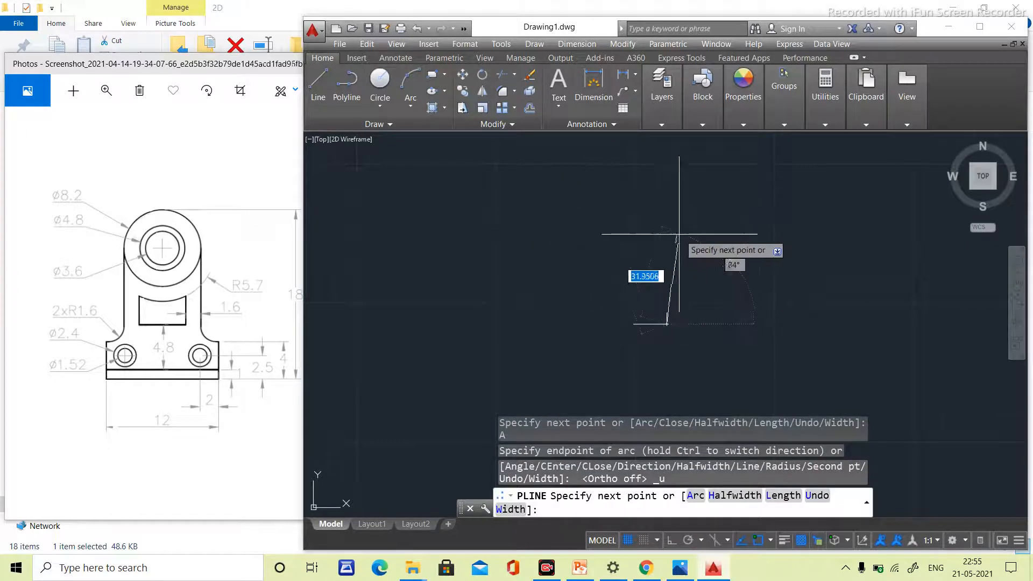
{"action": "key", "text": "ctrl+z"}
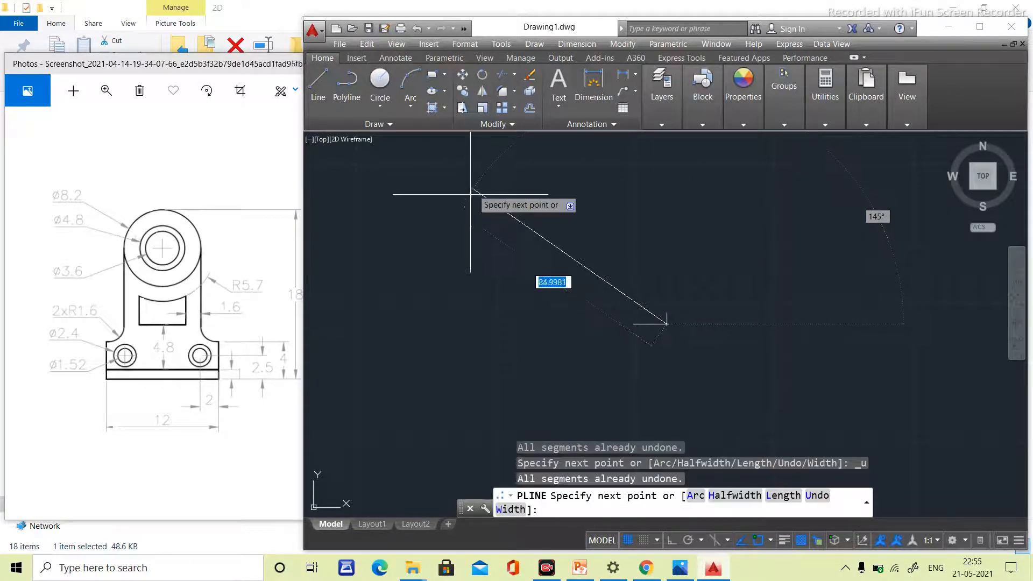
{"action": "key", "text": "Escape"}
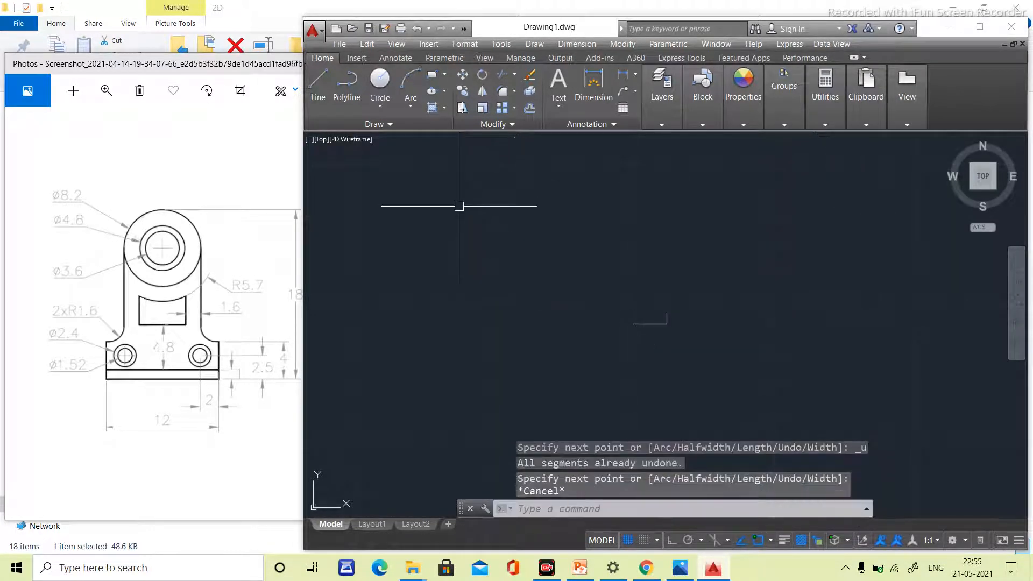
{"action": "key", "text": "ctrl+z"}
{"action": "key", "text": "ctrl+z"}
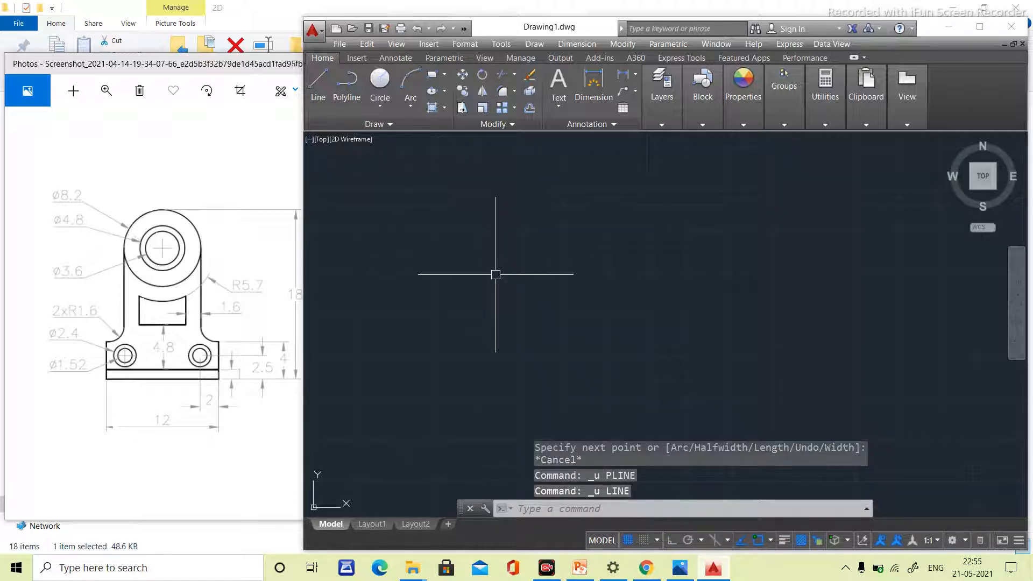
{"action": "key", "text": "ctrl+y"}
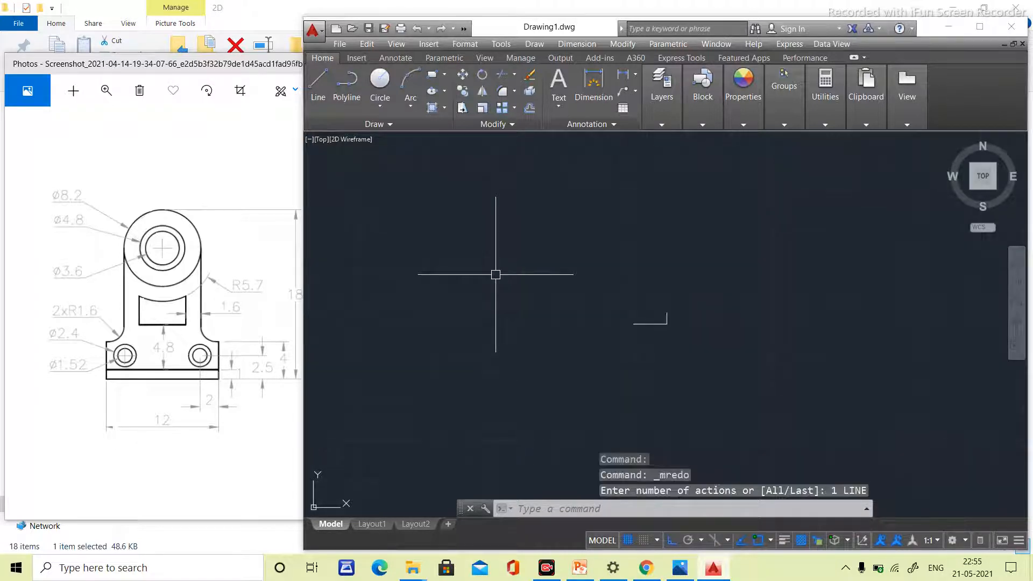
{"action": "type", "text": "l"}
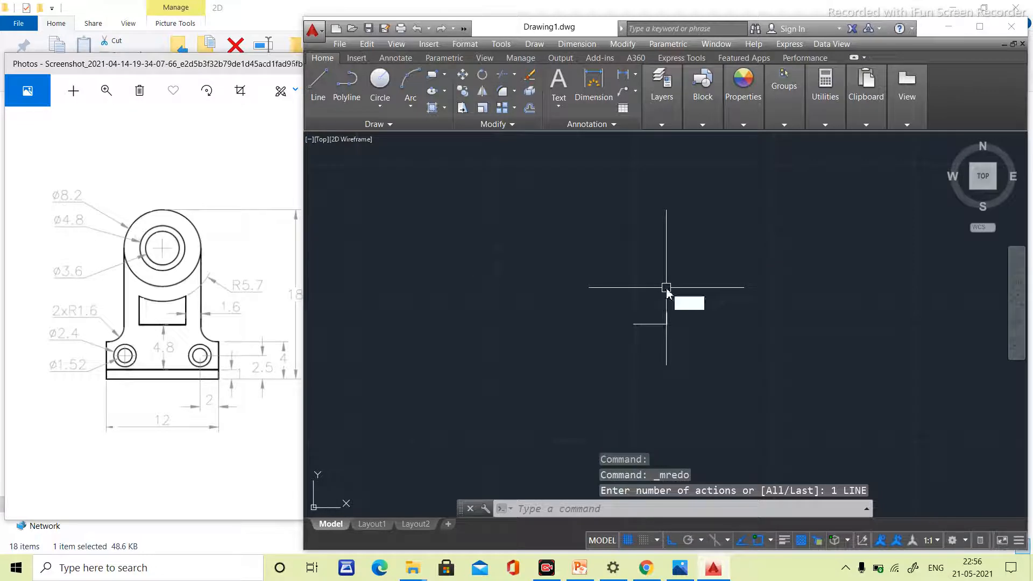
{"action": "key", "text": "Return"}
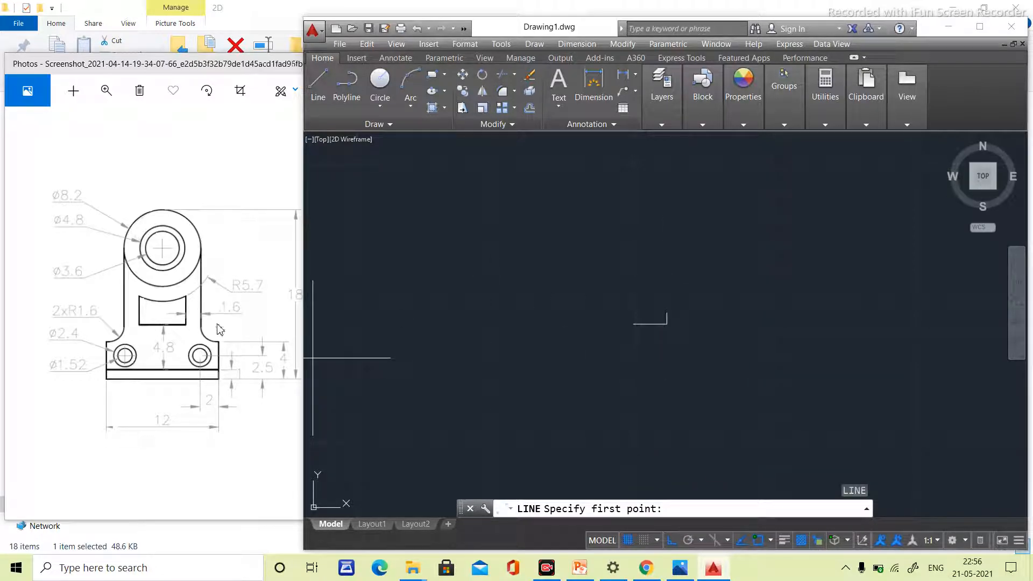
{"action": "scroll", "coordinate": [213, 399], "scroll_direction": "down", "scroll_amount": 1}
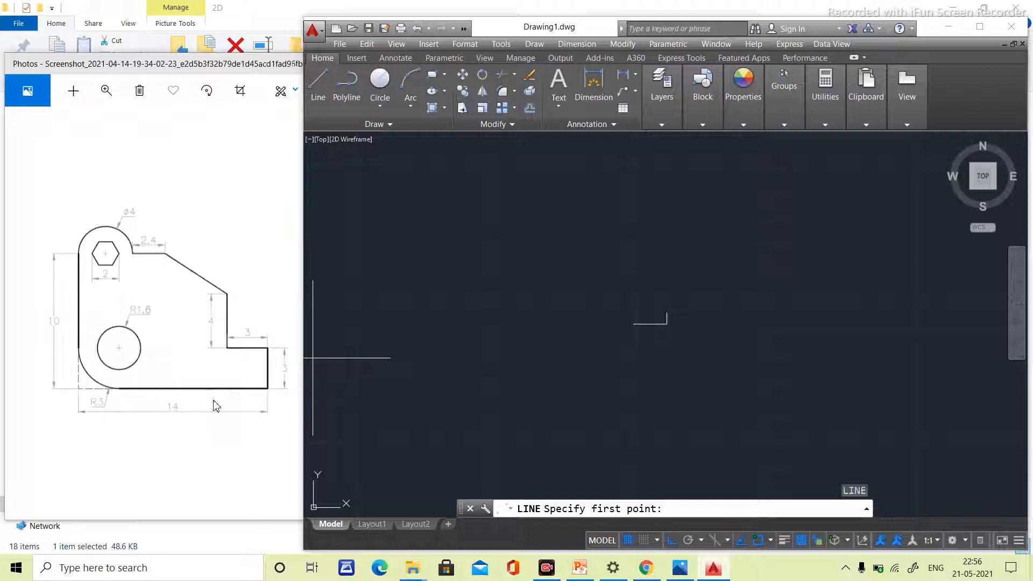
{"action": "scroll", "coordinate": [213, 394], "scroll_direction": "up", "scroll_amount": 1}
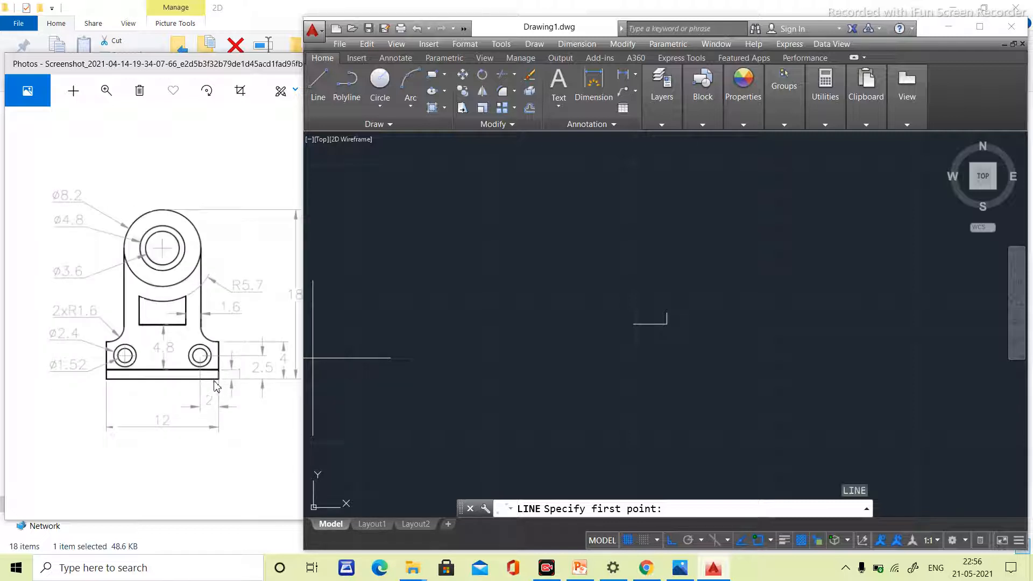
{"action": "scroll", "coordinate": [177, 374], "scroll_direction": "up", "scroll_amount": 4, "text": "ctrl"}
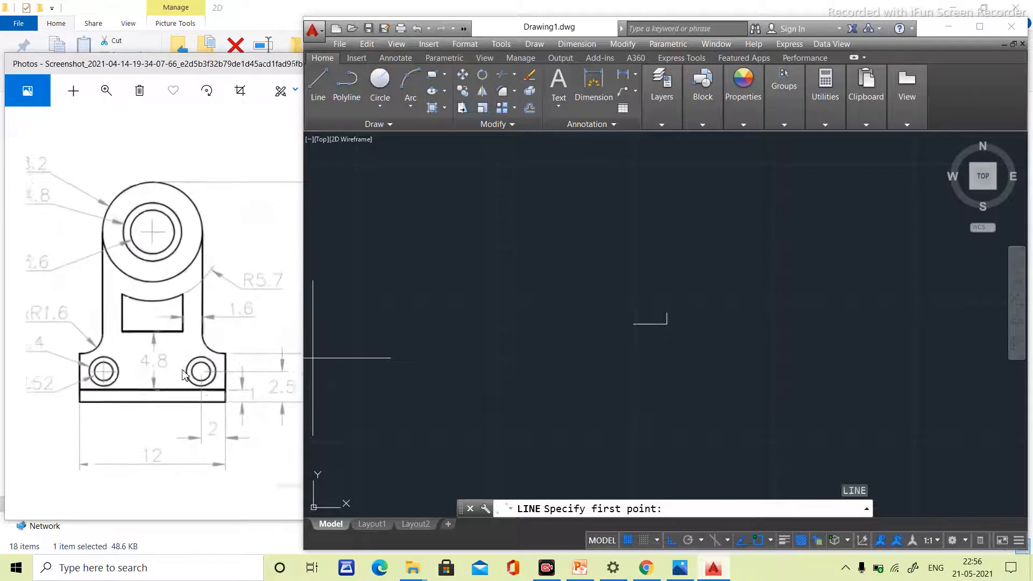
{"action": "scroll", "coordinate": [107, 401], "scroll_direction": "down", "scroll_amount": 3, "text": "ctrl"}
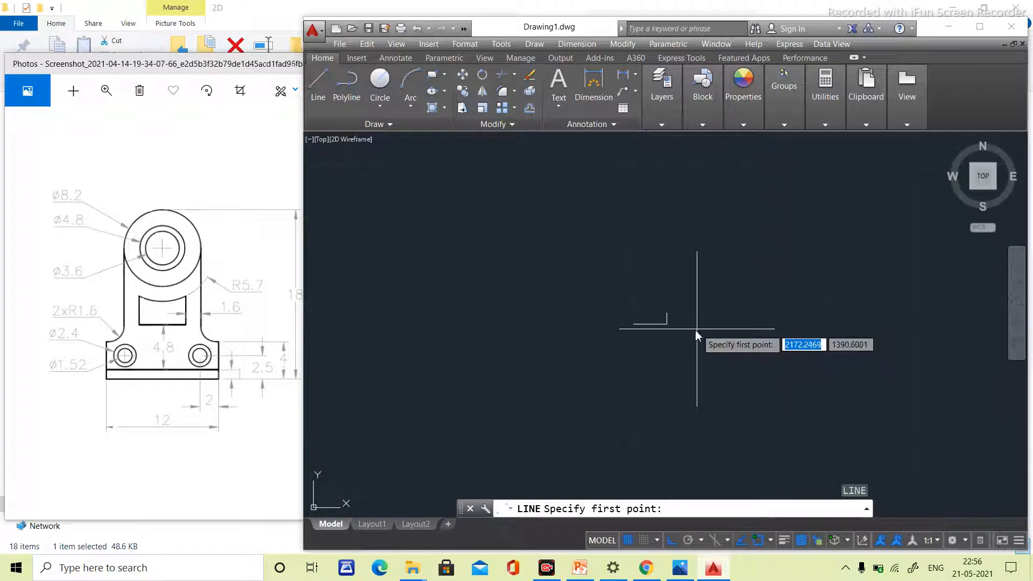
{"action": "key", "text": "BackSpace"}
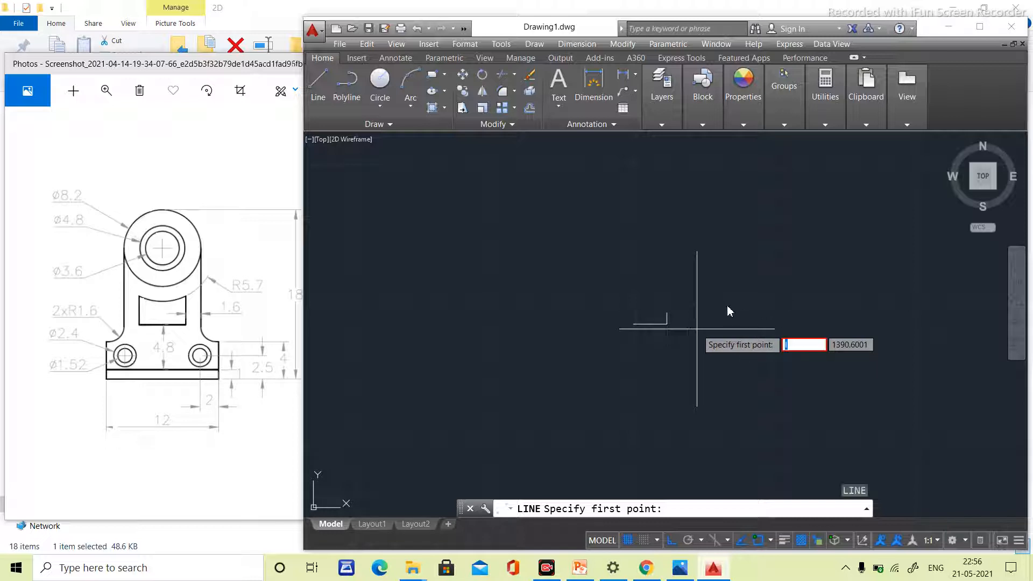
{"action": "key", "text": "Escape"}
- Draw a horizontal line 2 units leftward from the upper end of the 4-unit vertical line
{"action": "type", "text": "l"}
{"action": "key", "text": "Return"}
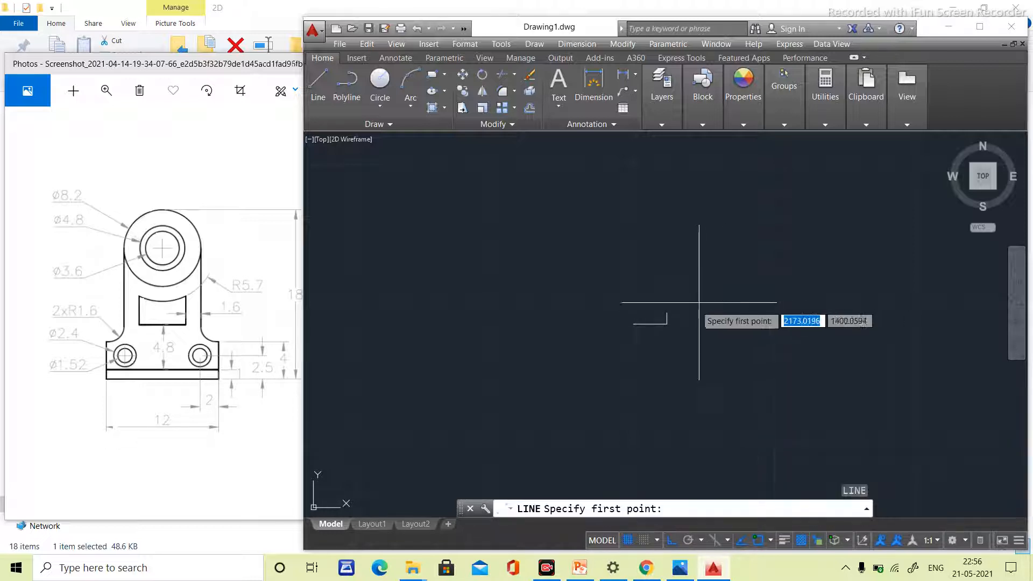
{"action": "left_click", "coordinate": [668, 314]}
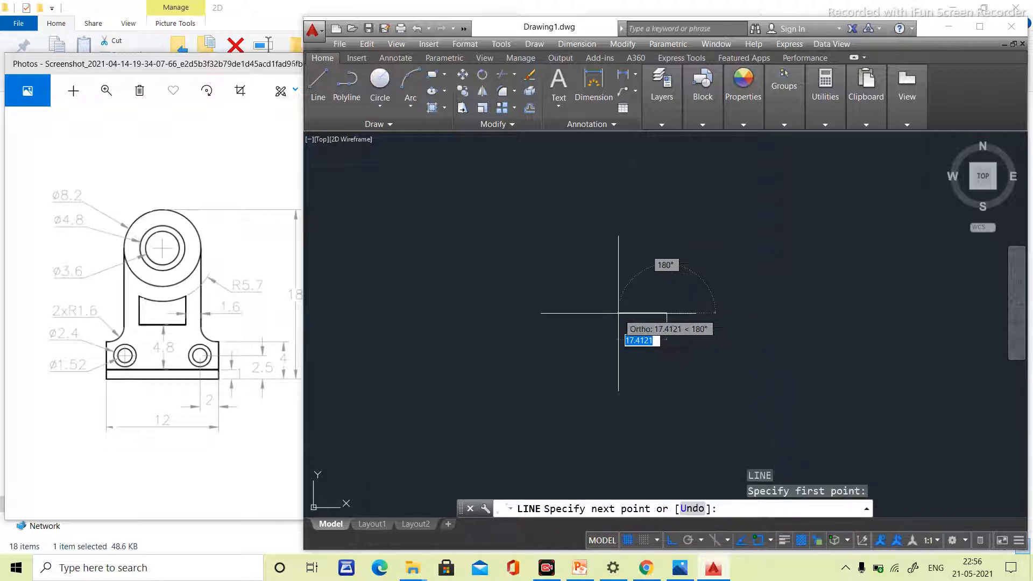
{"action": "type", "text": "2"}
{"action": "key", "text": "Return"}
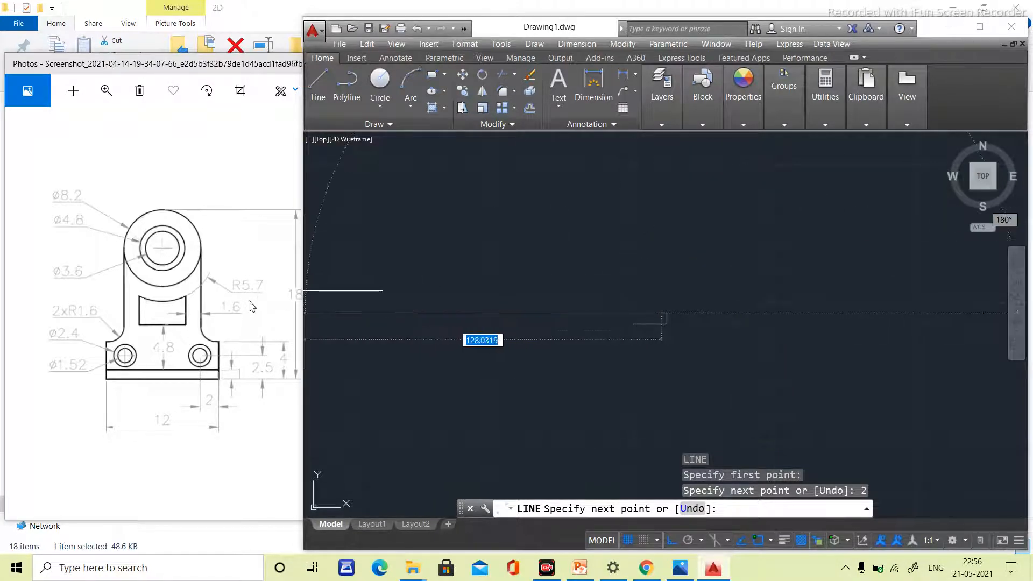
- Draw a vertical construction line 18 units upward from the midpoint of the base line and end the Line command
{"action": "left_click", "coordinate": [253, 324]}
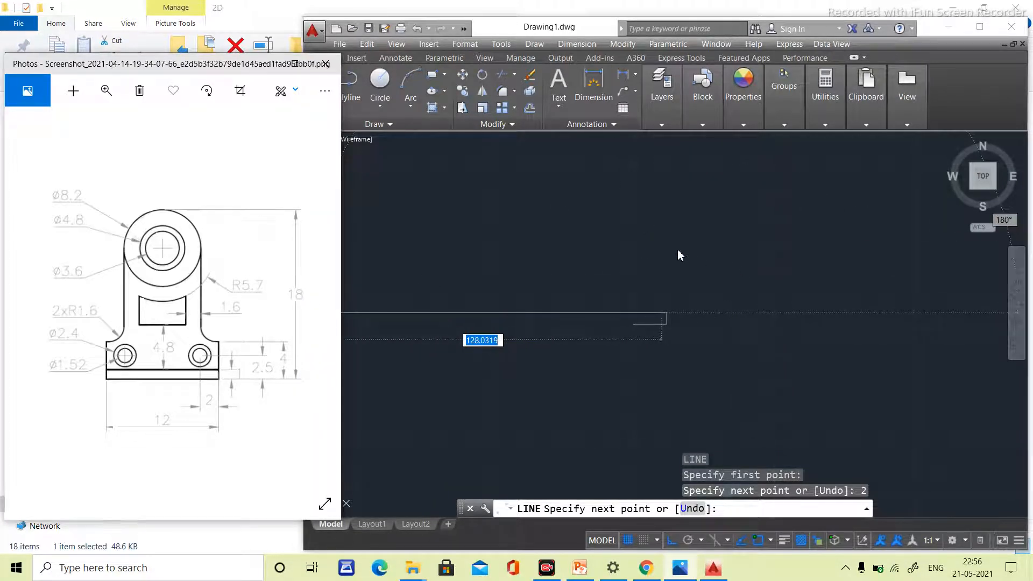
{"action": "scroll", "coordinate": [648, 338], "scroll_direction": "down", "scroll_amount": 3}
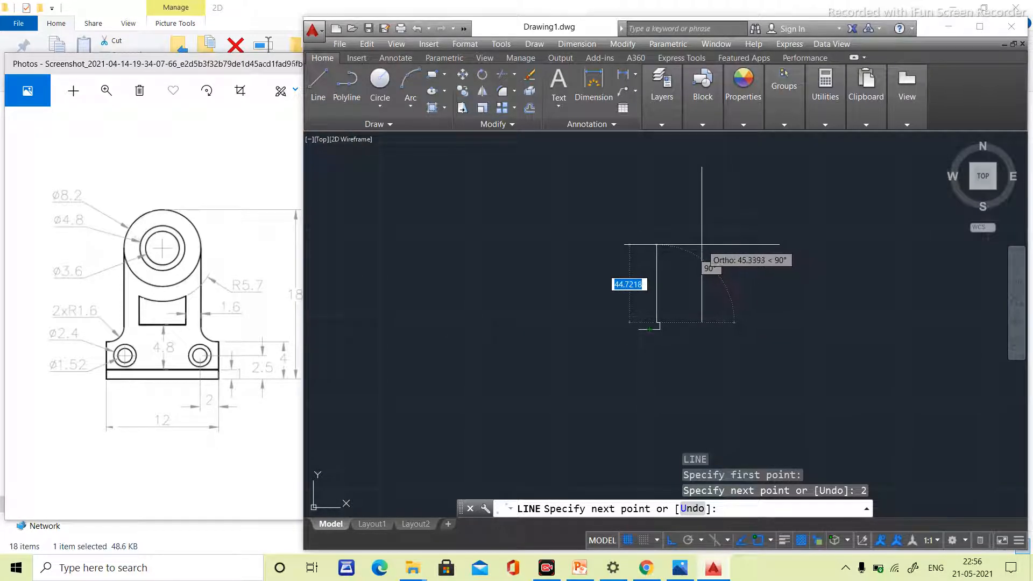
{"action": "key", "text": "Escape"}
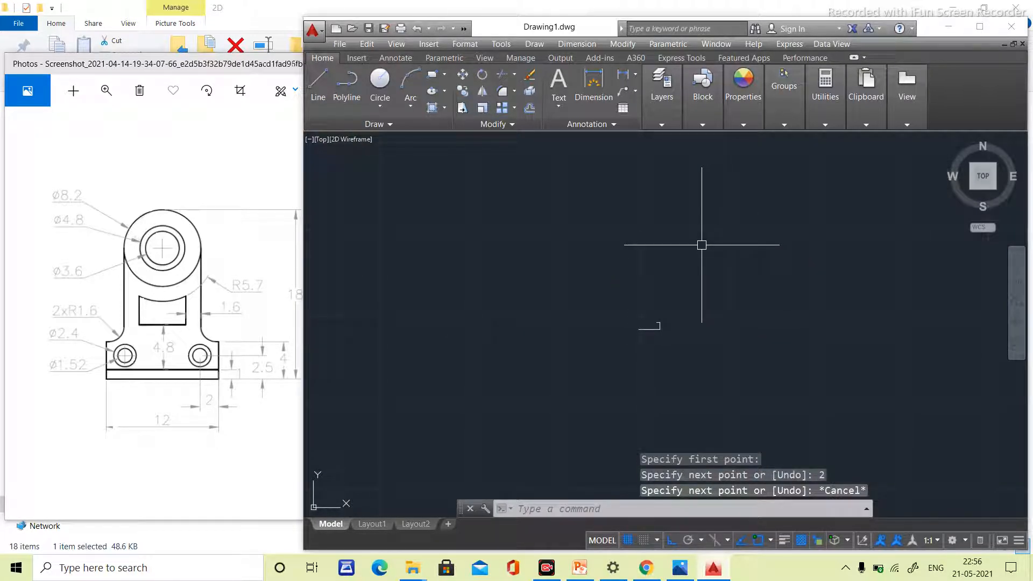
{"action": "key", "text": "Return"}
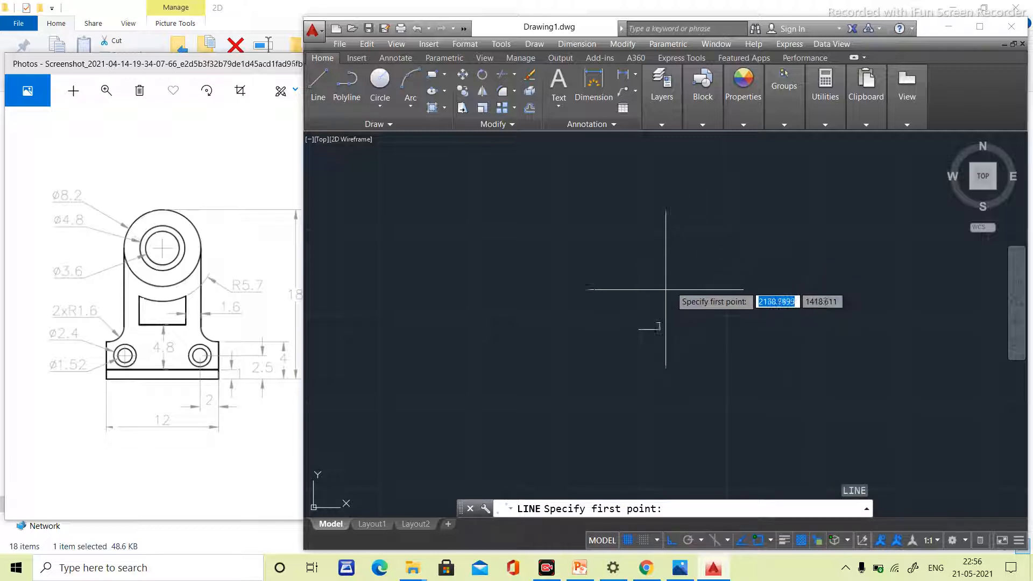
{"action": "left_click", "coordinate": [651, 328]}
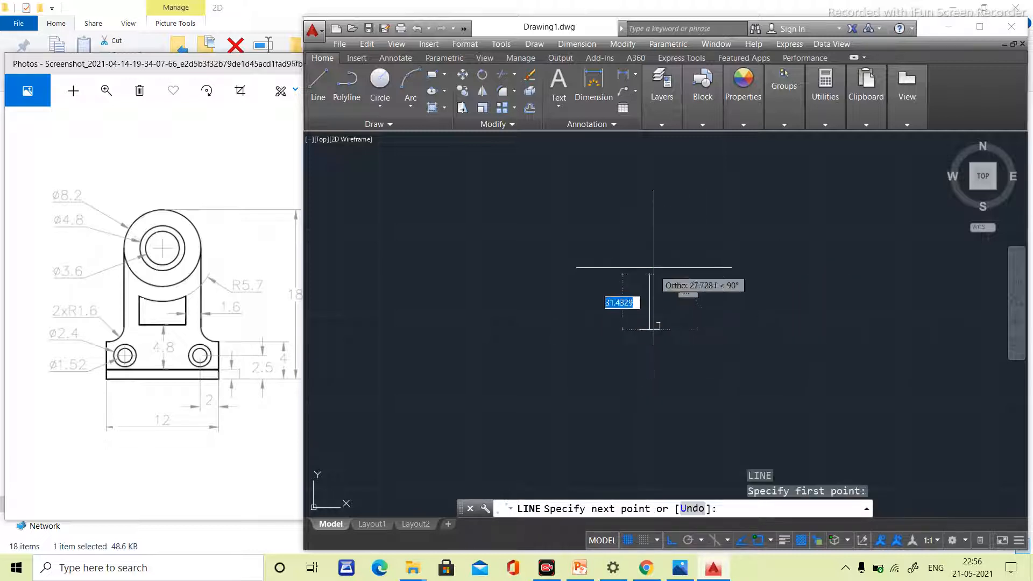
{"action": "type", "text": "1"}
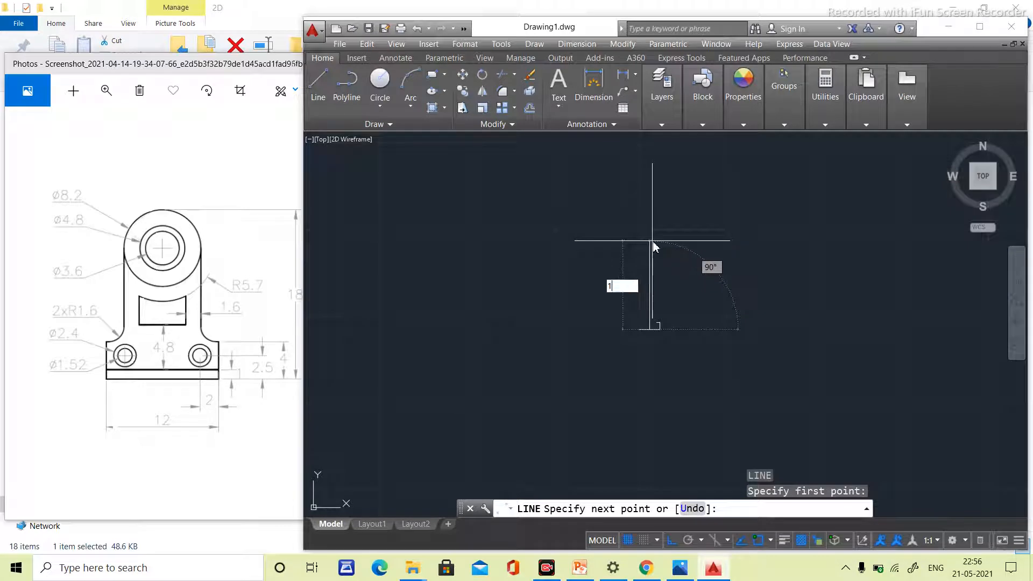
{"action": "key", "text": "Return"}
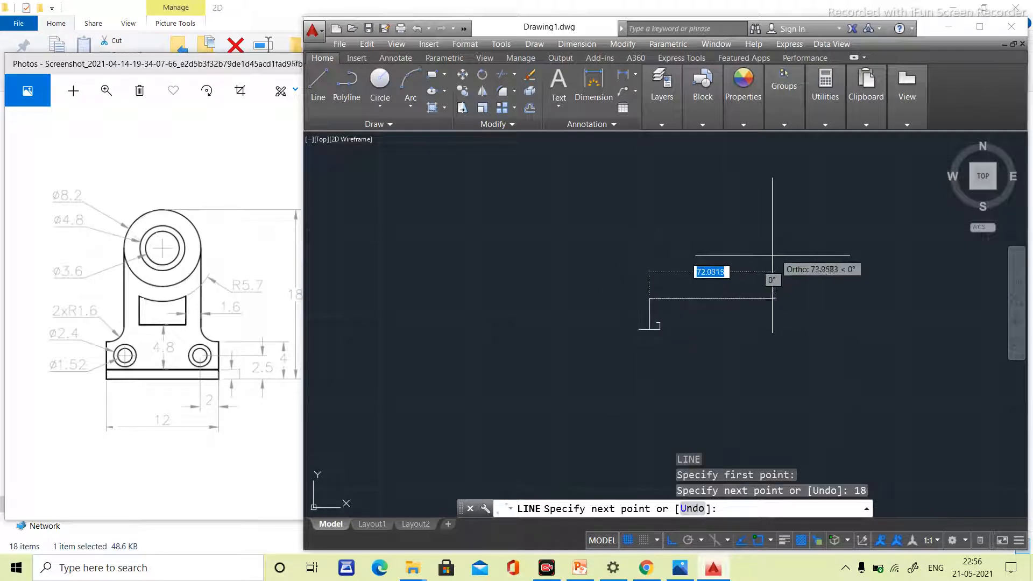
{"action": "key", "text": "Escape"}
{"action": "scroll", "coordinate": [670, 299], "scroll_direction": "up", "scroll_amount": 5}
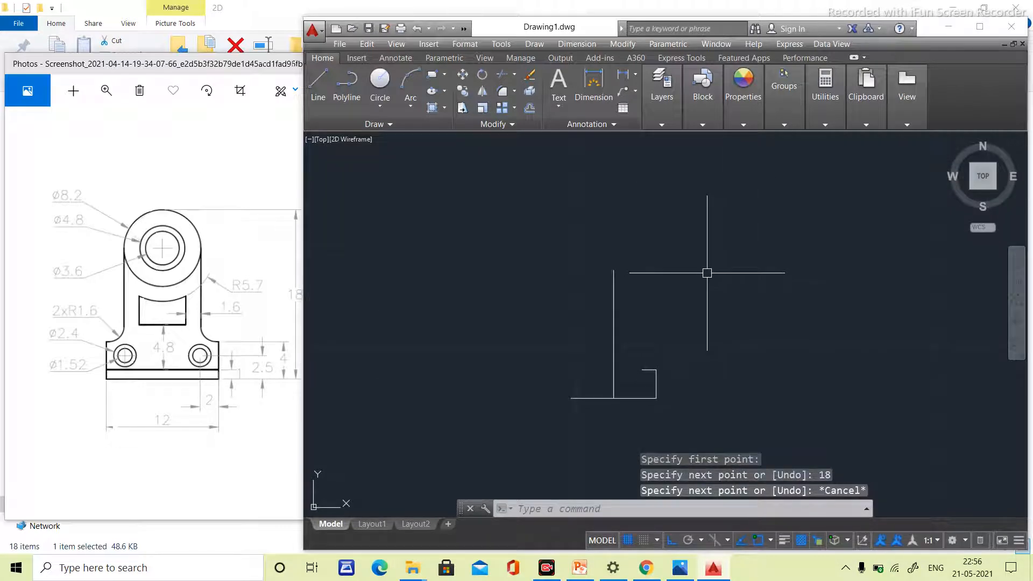
- Draw a circle of diameter 8.2 centred on the upper end of the 18-unit vertical line
{"action": "middle_click_drag", "start_coordinate": [677, 288], "coordinate": [705, 262]}
{"action": "scroll", "coordinate": [705, 262], "scroll_direction": "up", "scroll_amount": 2}
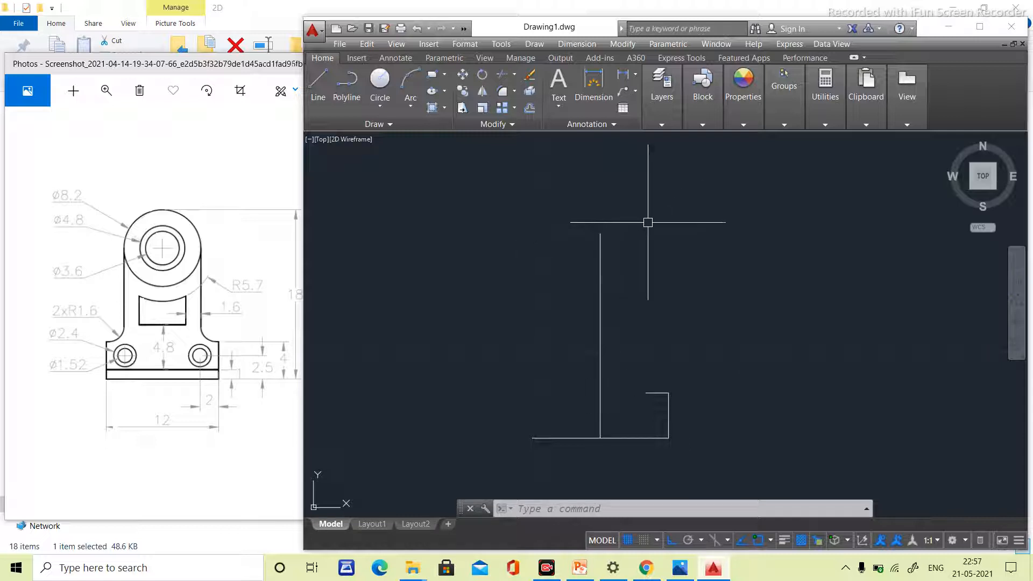
{"action": "type", "text": "c"}
{"action": "key", "text": "Return"}
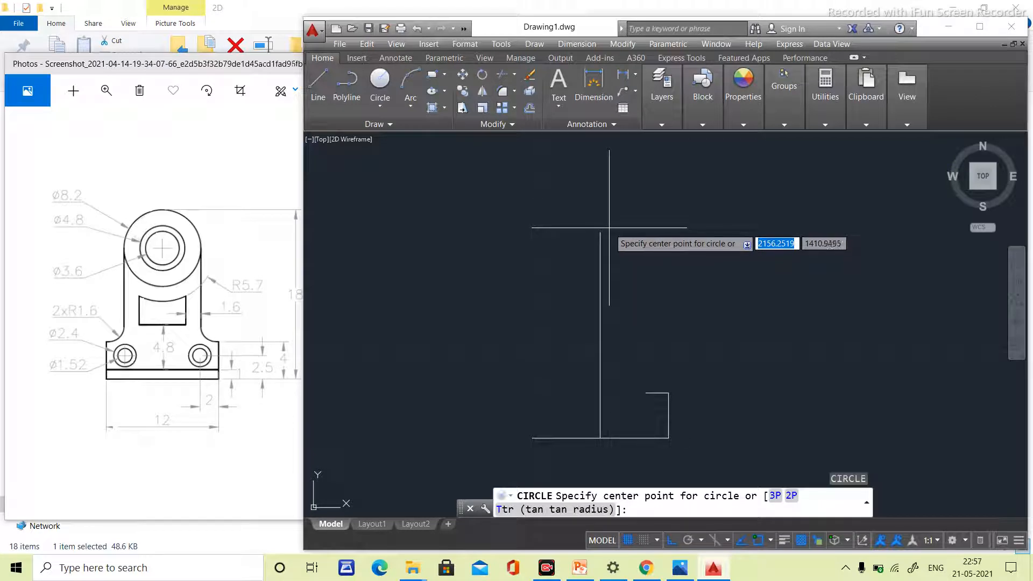
{"action": "left_click", "coordinate": [600, 232]}
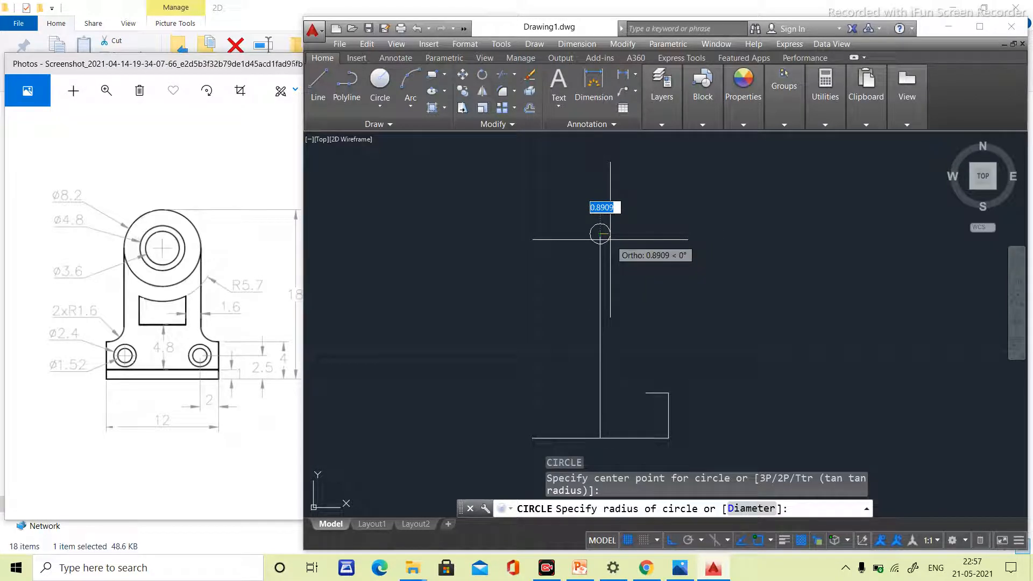
{"action": "type", "text": "d"}
{"action": "key", "text": "Return"}
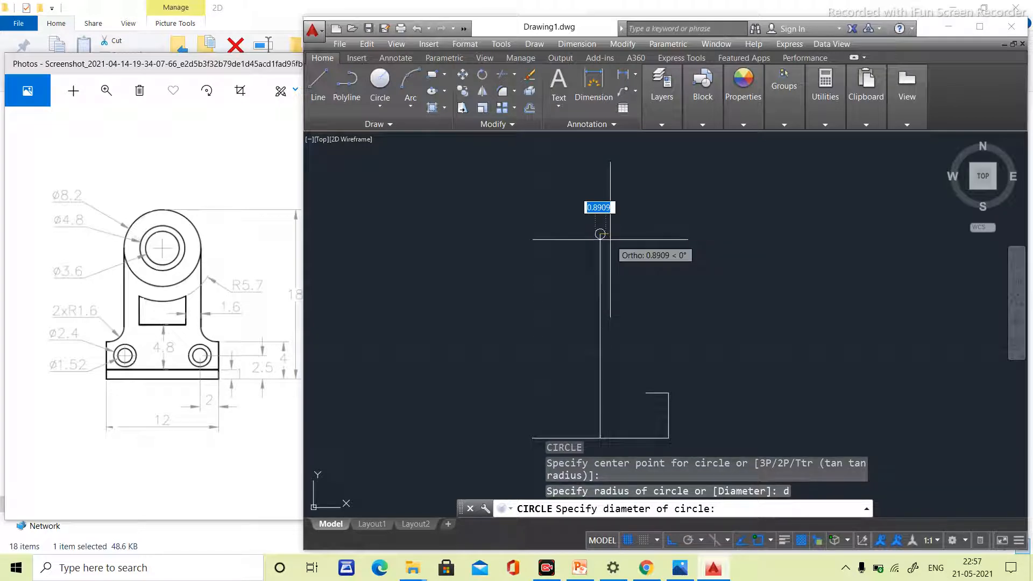
{"action": "type", "text": "8"}
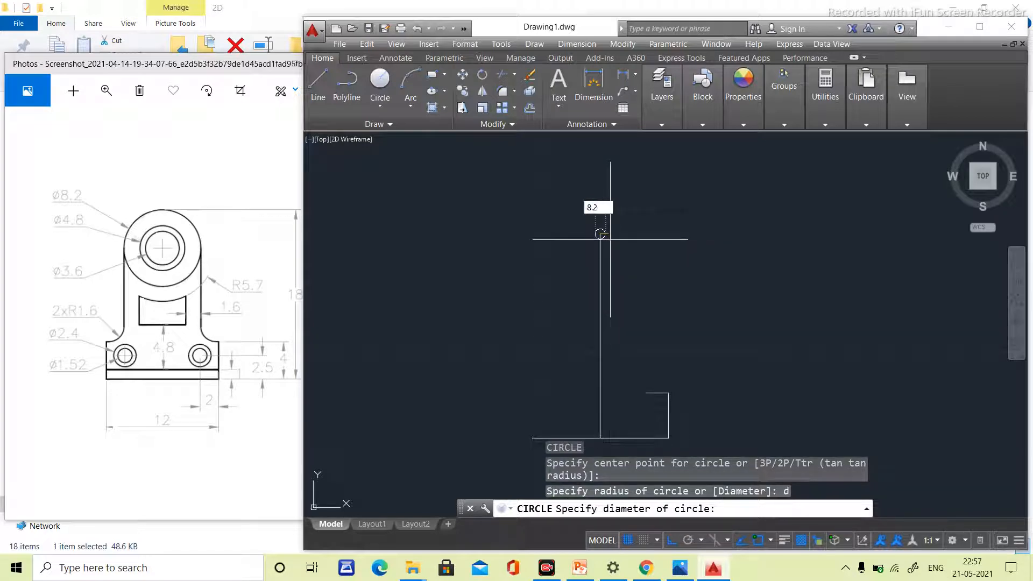
{"action": "type", "text": ".2"}
{"action": "key", "text": "Return"}
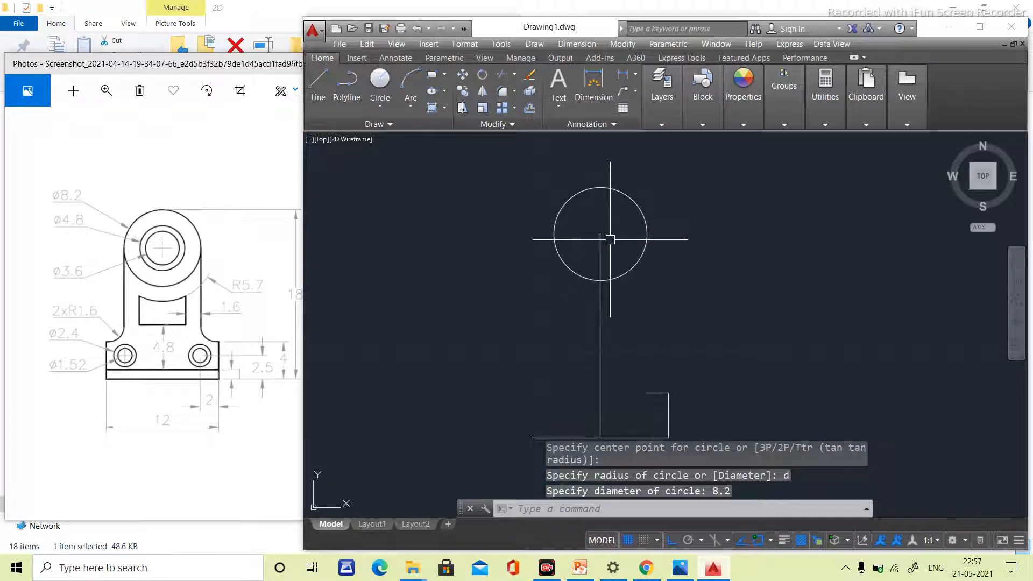
- Add a concentric circle of diameter 4.8 inside the 8.2 circle
{"action": "key", "text": "Return"}
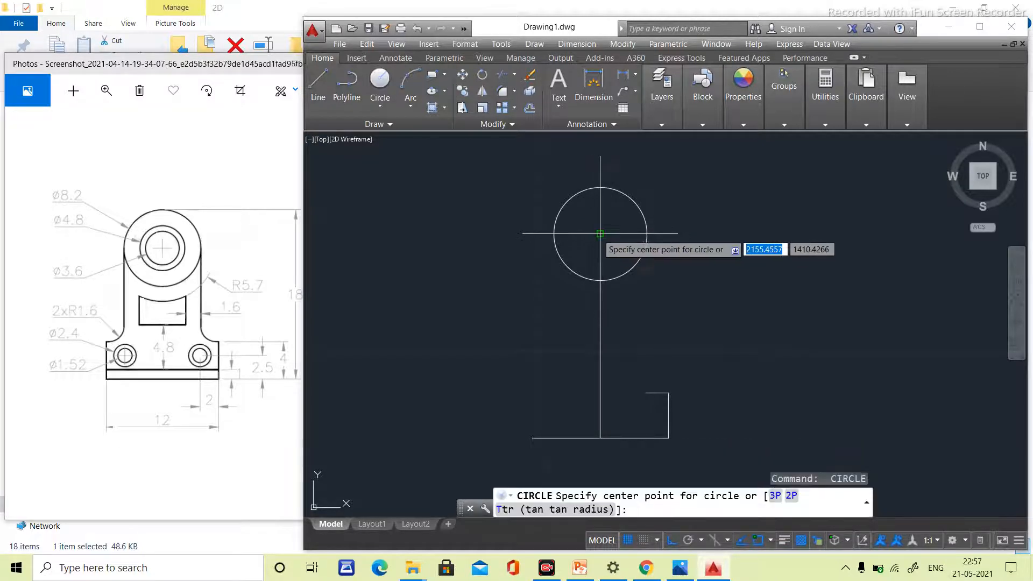
{"action": "left_click", "coordinate": [601, 234]}
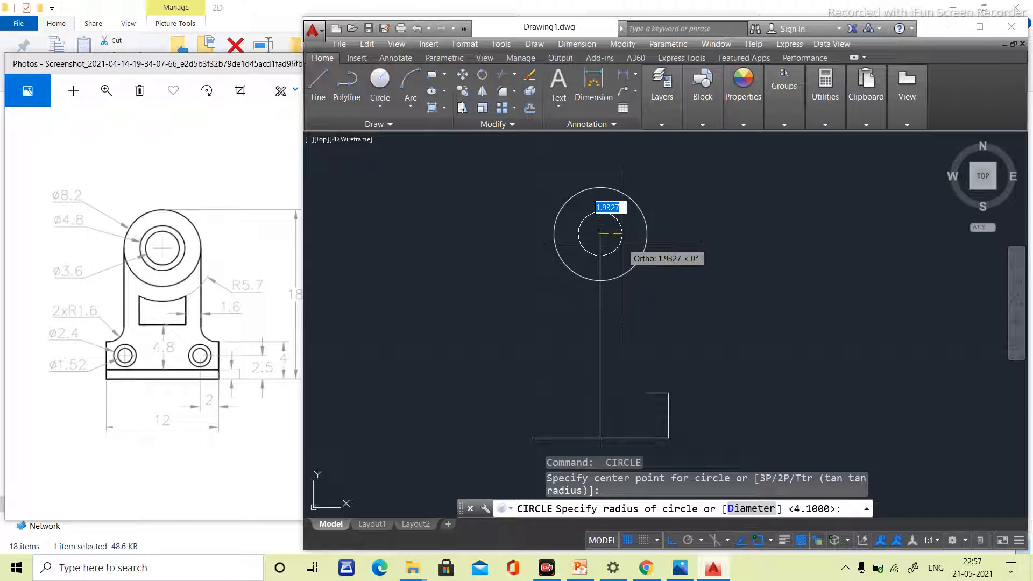
{"action": "type", "text": "d"}
{"action": "key", "text": "Return"}
{"action": "type", "text": "d"}
{"action": "key", "text": "Return"}
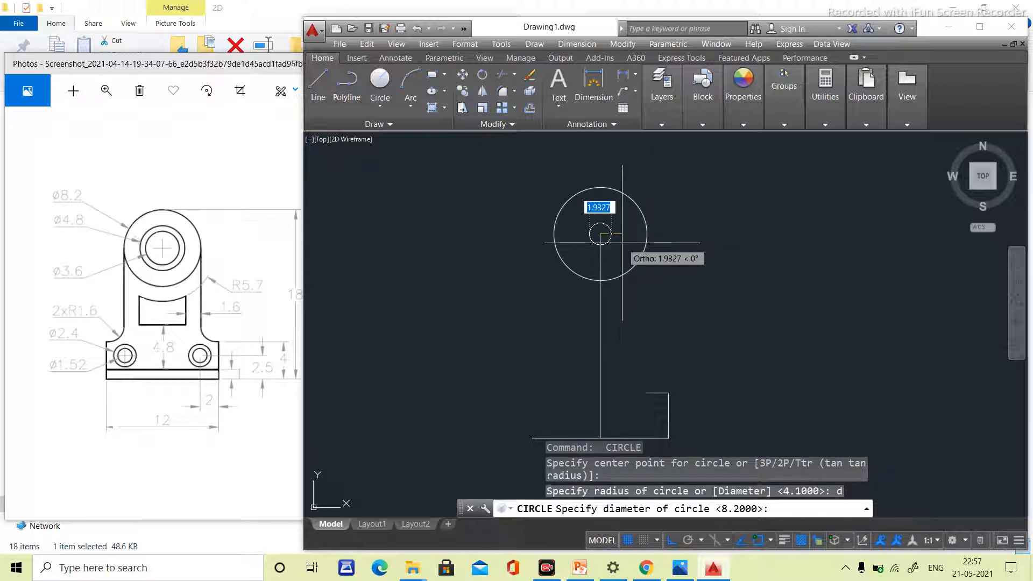
{"action": "type", "text": "4.5"}
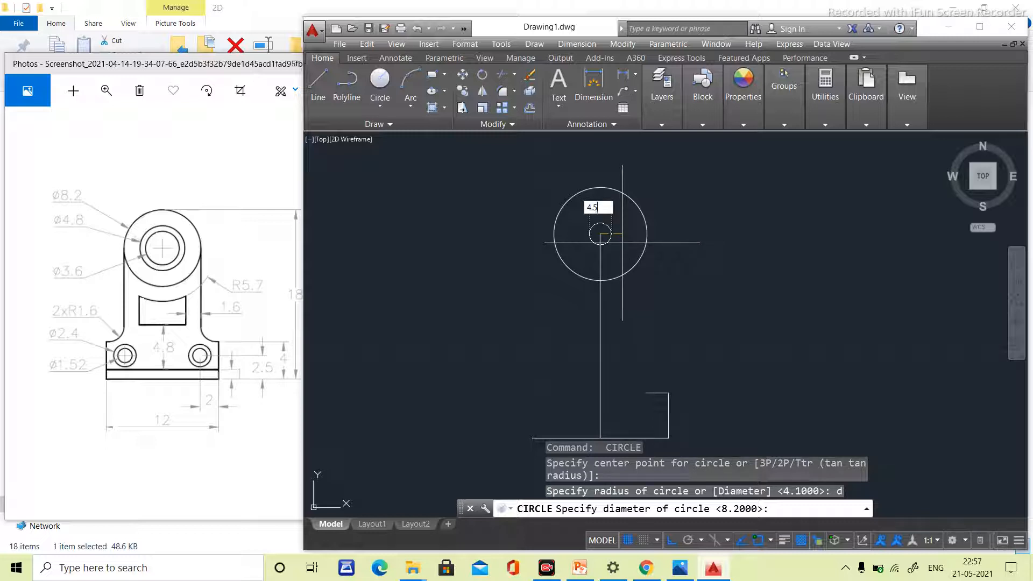
{"action": "key", "text": "Return"}
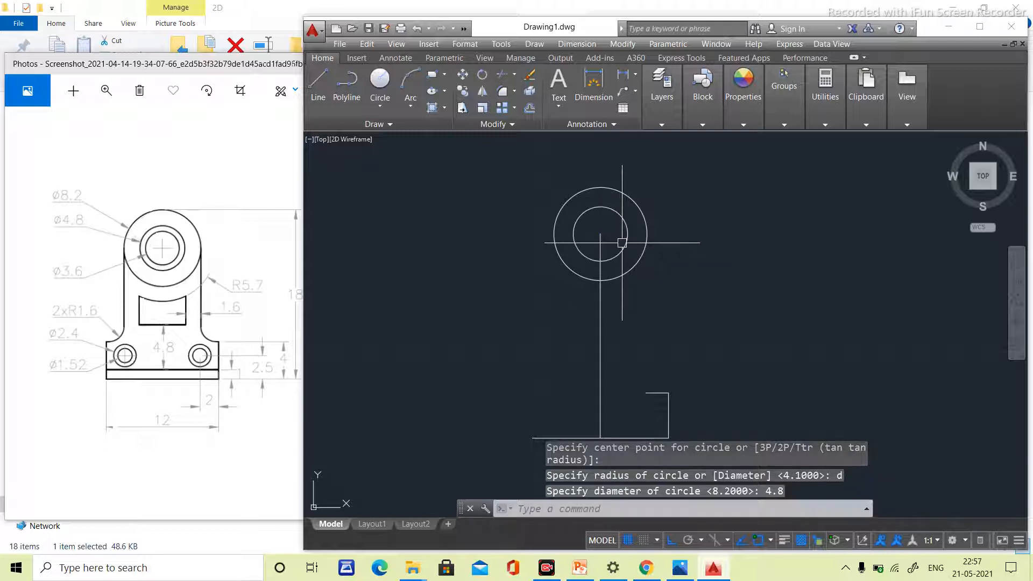
- Add a third concentric circle of diameter 3.6 at the same centre
{"action": "key", "text": "Return"}
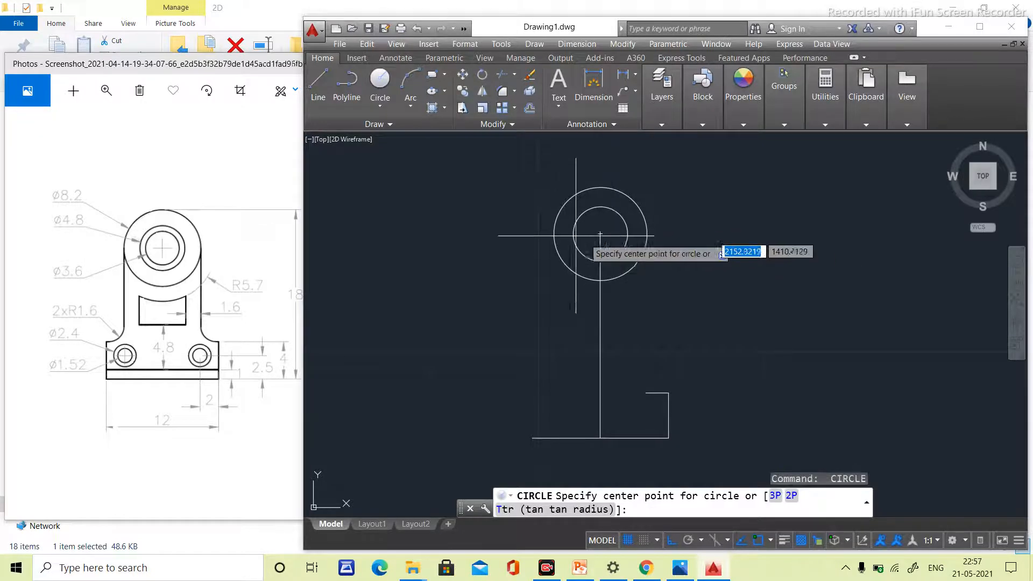
{"action": "left_click", "coordinate": [600, 233]}
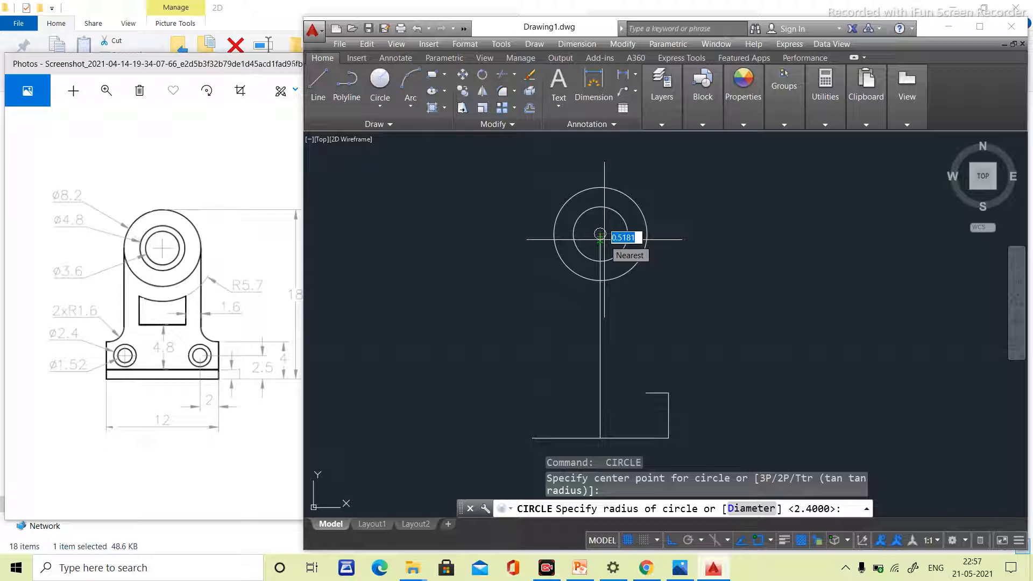
{"action": "type", "text": "d"}
{"action": "key", "text": "Return"}
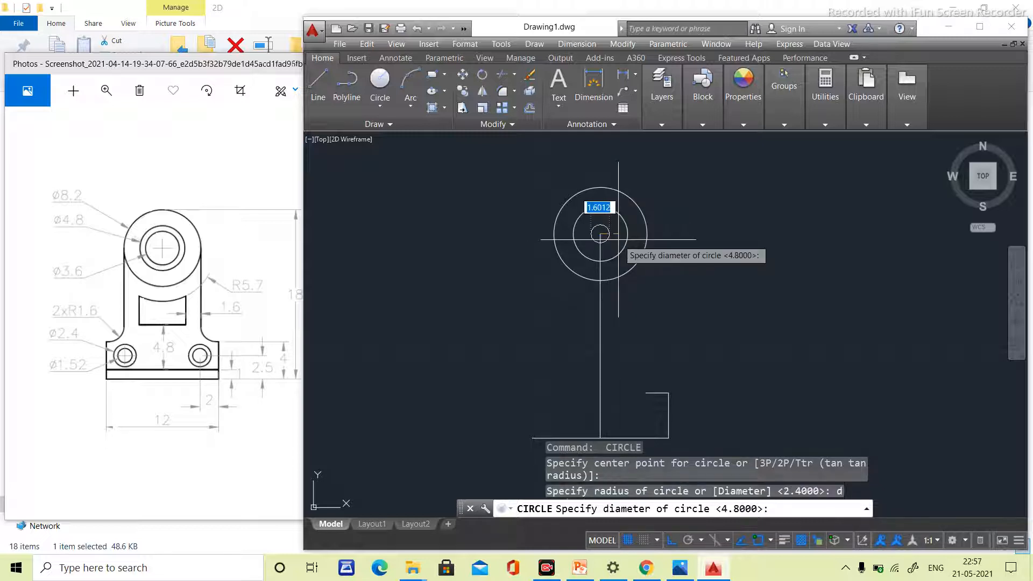
{"action": "type", "text": "3.6"}
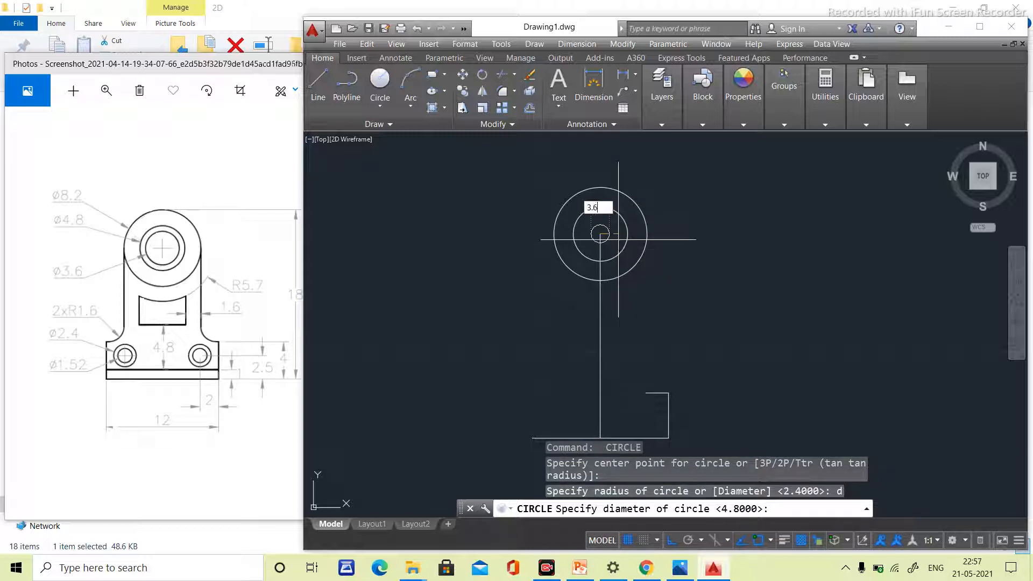
{"action": "key", "text": "Return"}
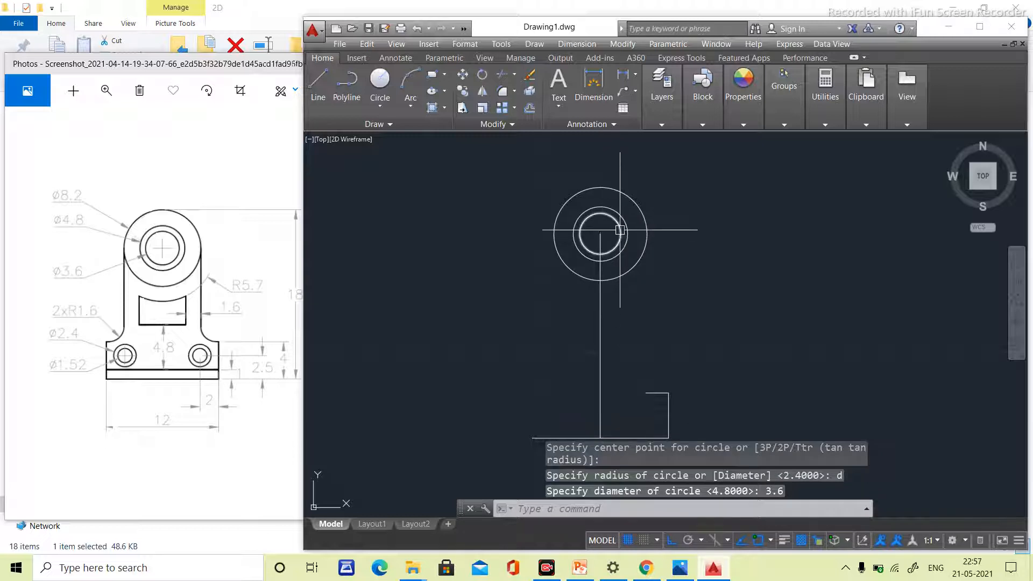
- Delete the 18-unit vertical construction line between the base and the circle centre
{"action": "left_click", "coordinate": [621, 319]}
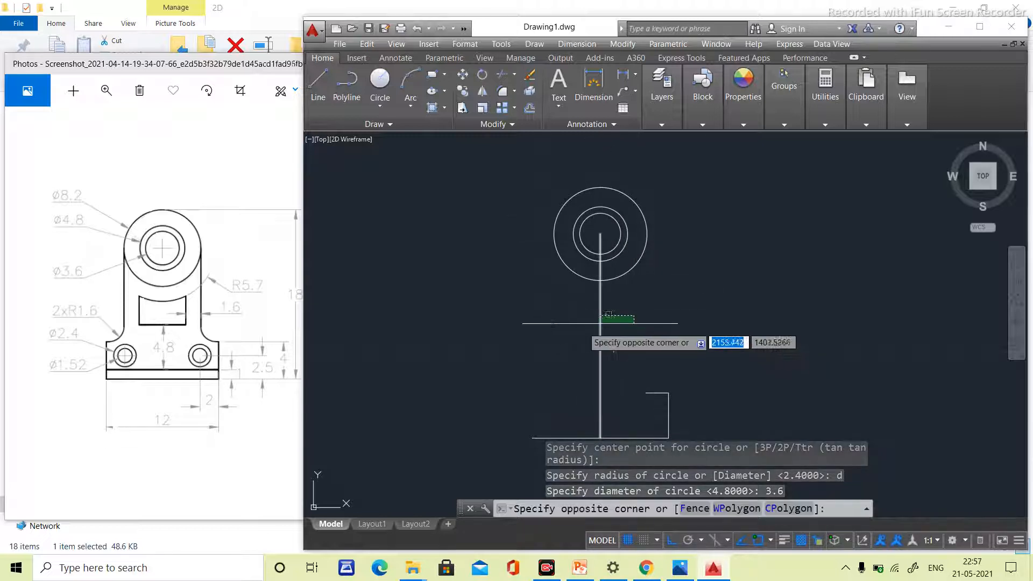
{"action": "left_click", "coordinate": [569, 331]}
{"action": "key", "text": "Delete"}
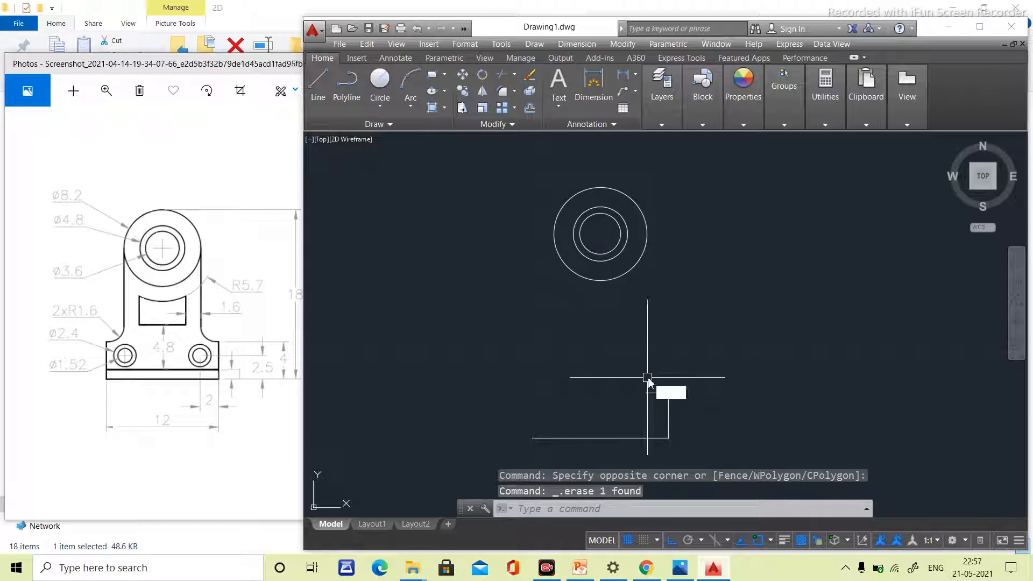
- Draw a vertical line from the free end of the 2-unit ledge up to the outer circle's right side and end the command
{"action": "type", "text": "l"}
{"action": "key", "text": "Return"}
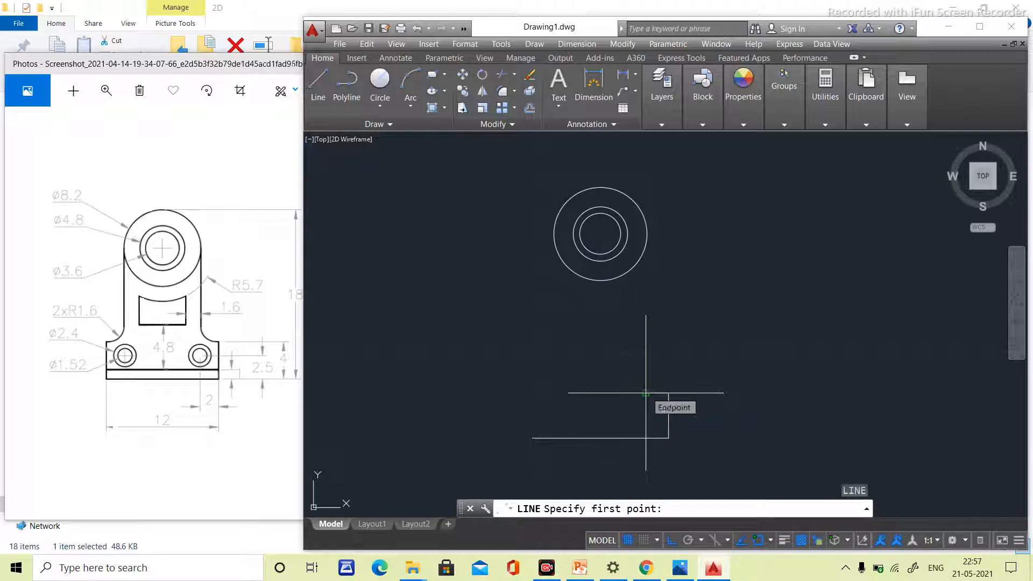
{"action": "left_click", "coordinate": [646, 394]}
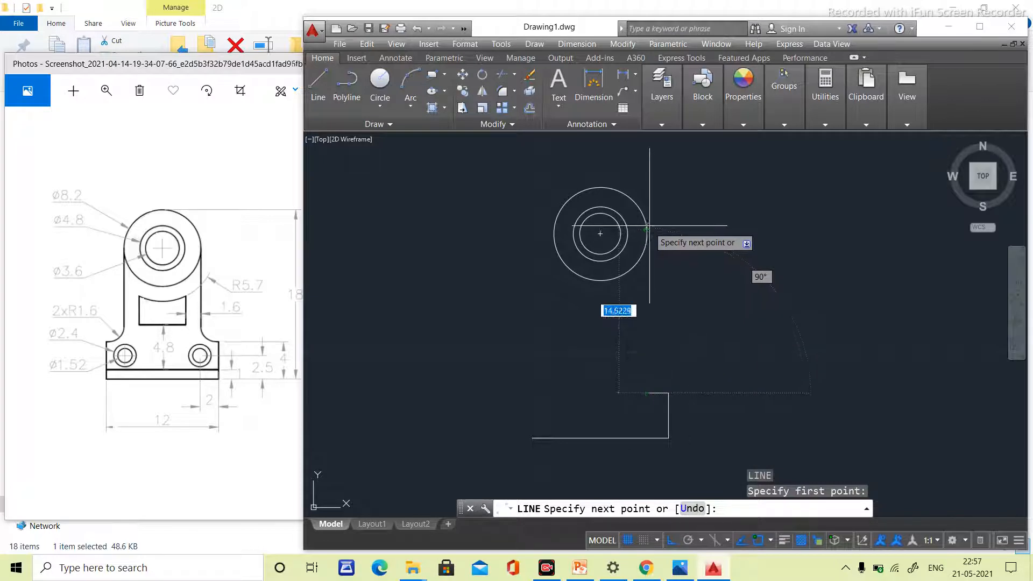
{"action": "type", "text": "14"}
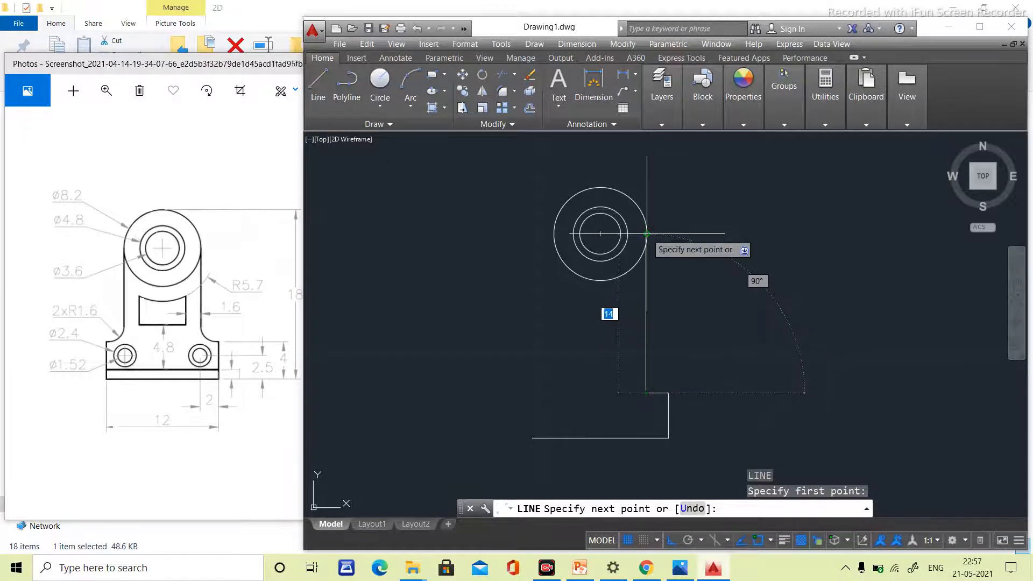
{"action": "key", "text": "BackSpace"}
{"action": "key", "text": "BackSpace"}
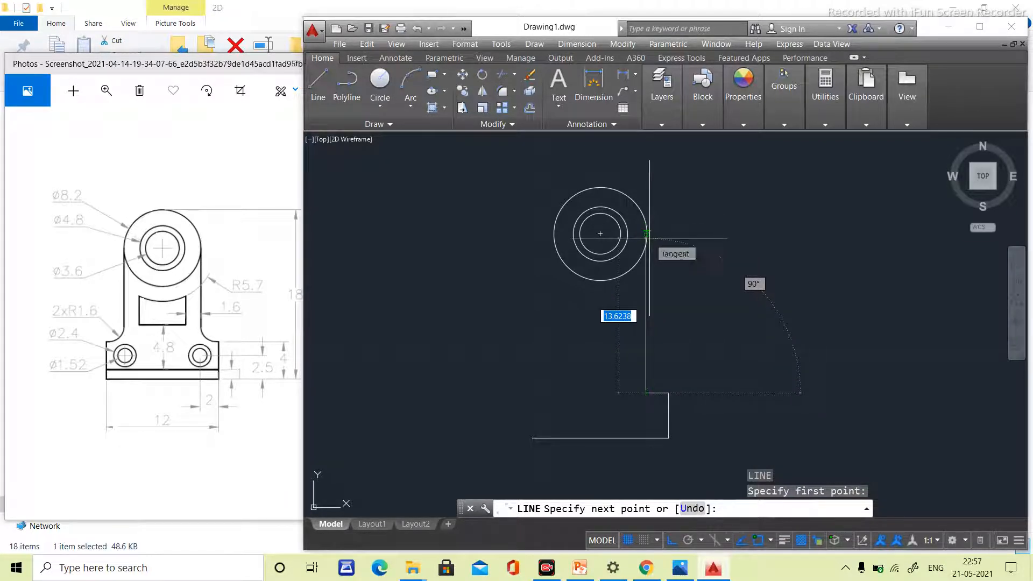
{"action": "left_click", "coordinate": [647, 233]}
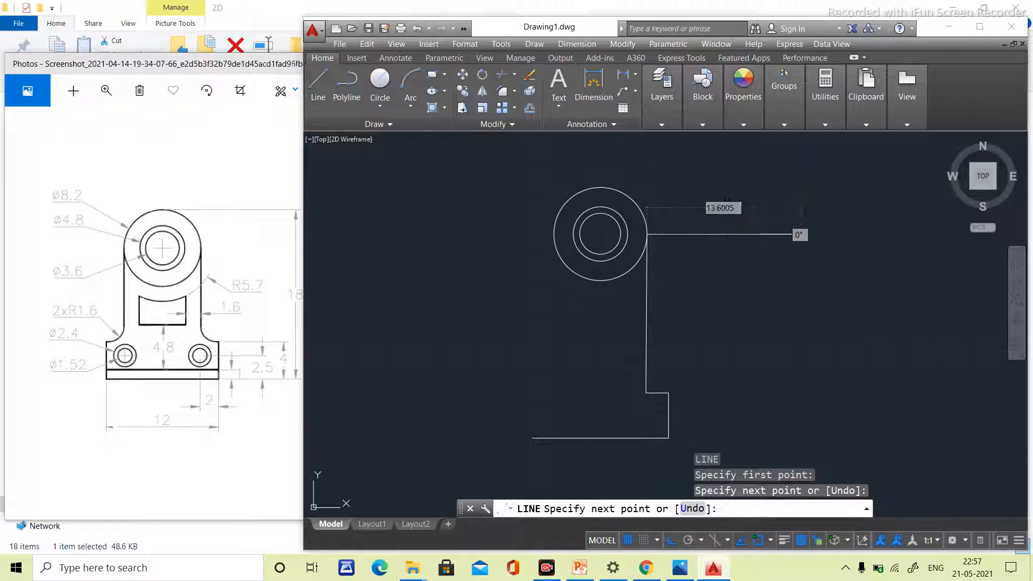
{"action": "key", "text": "Escape"}
- Mirror the long vertical side line about the vertical axis through the base's midpoint, keeping the original
{"action": "scroll", "coordinate": [667, 303], "scroll_direction": "down", "scroll_amount": 2}
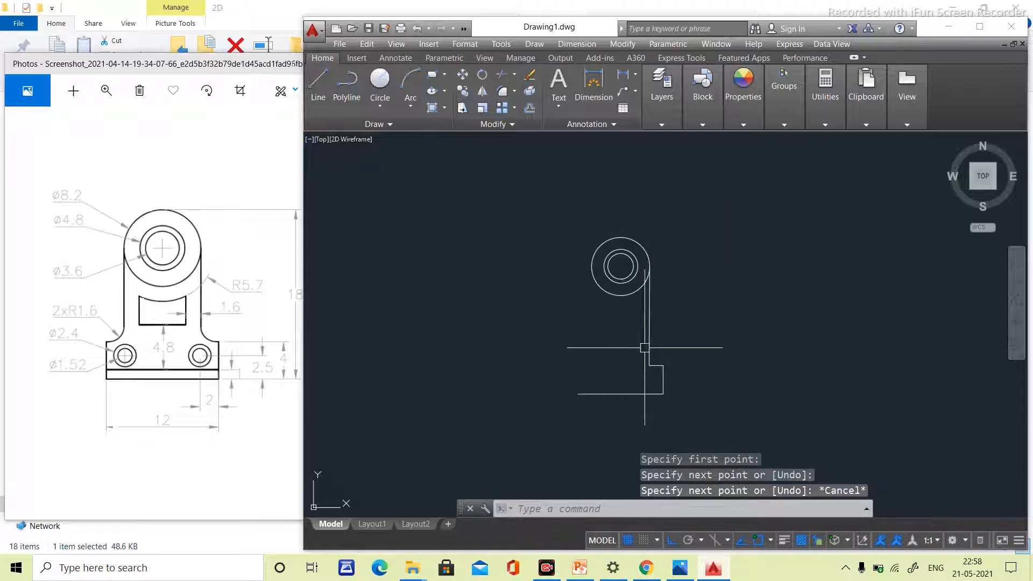
{"action": "middle_click_drag", "start_coordinate": [623, 358], "coordinate": [623, 316]}
{"action": "type", "text": "m"}
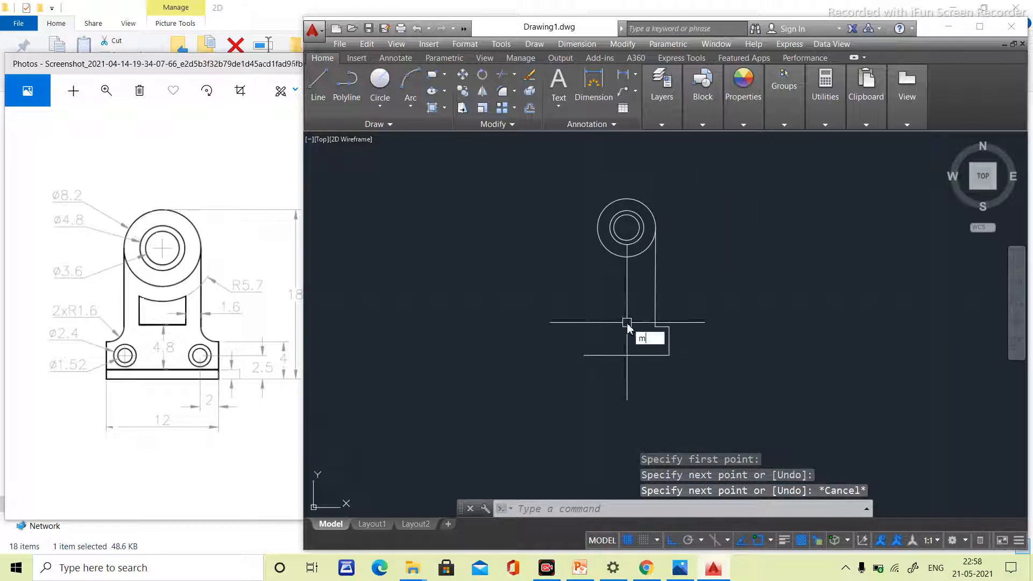
{"action": "type", "text": "i"}
{"action": "key", "text": "Return"}
{"action": "left_click", "coordinate": [685, 273]}
{"action": "left_click", "coordinate": [634, 294]}
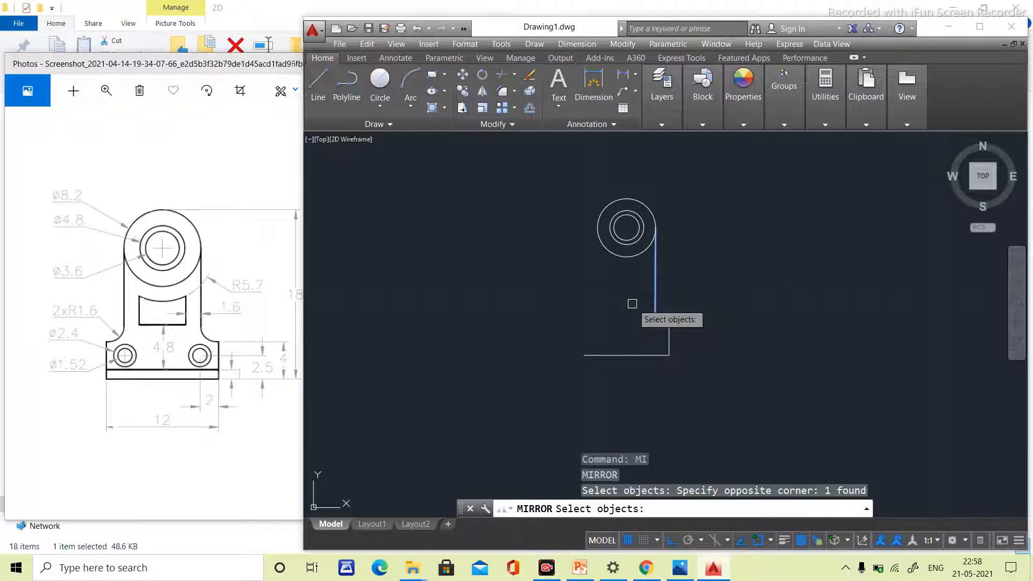
{"action": "key", "text": "Return"}
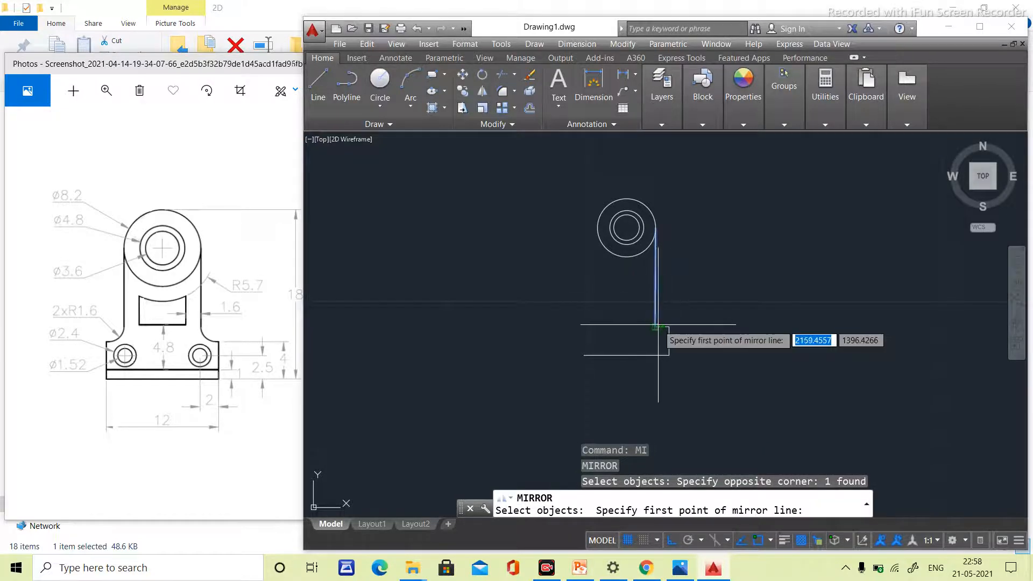
{"action": "left_click", "coordinate": [626, 354]}
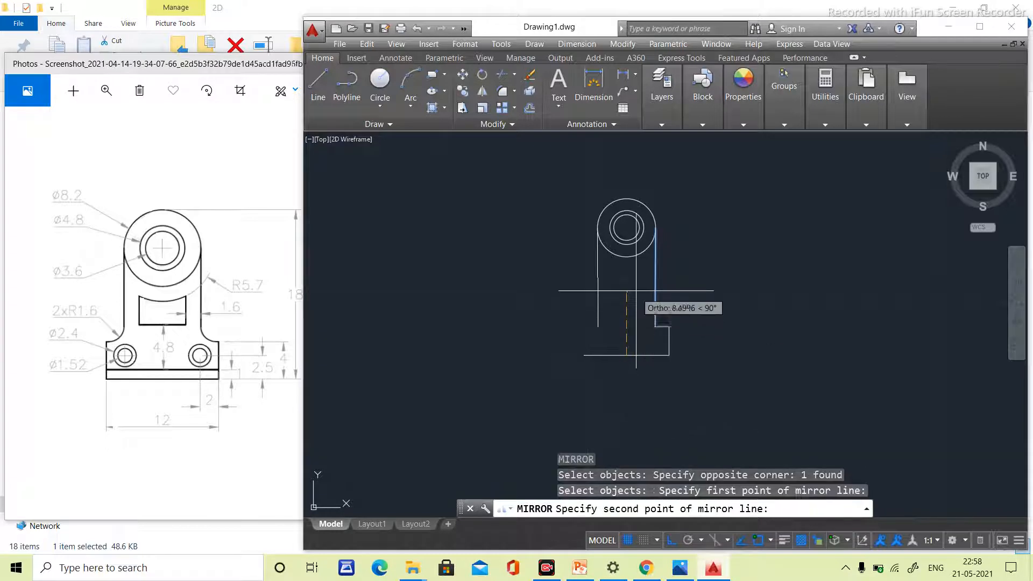
{"action": "left_click", "coordinate": [628, 263]}
{"action": "key", "text": "Return"}
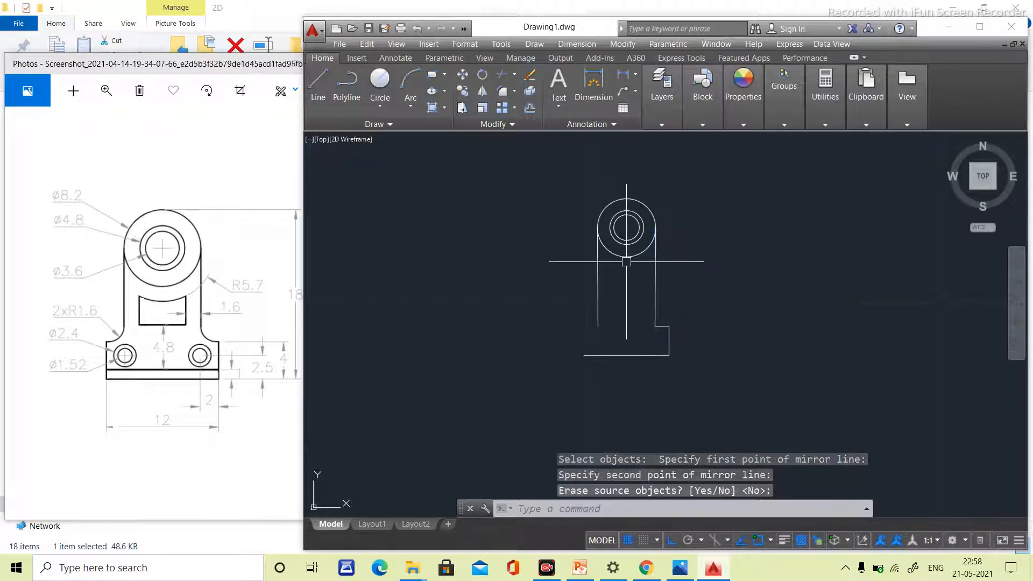
- Mirror the 2-unit ledge and the base's short right edge about the same vertical centre axis, keeping the originals
{"action": "key", "text": "Return"}
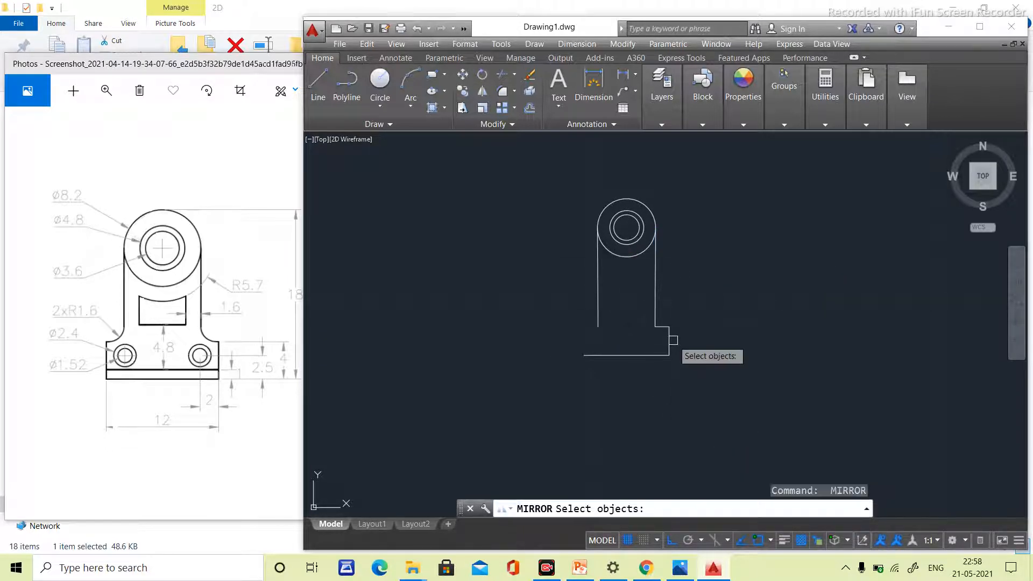
{"action": "left_click", "coordinate": [687, 330]}
{"action": "left_click", "coordinate": [660, 337]}
{"action": "key", "text": "Return"}
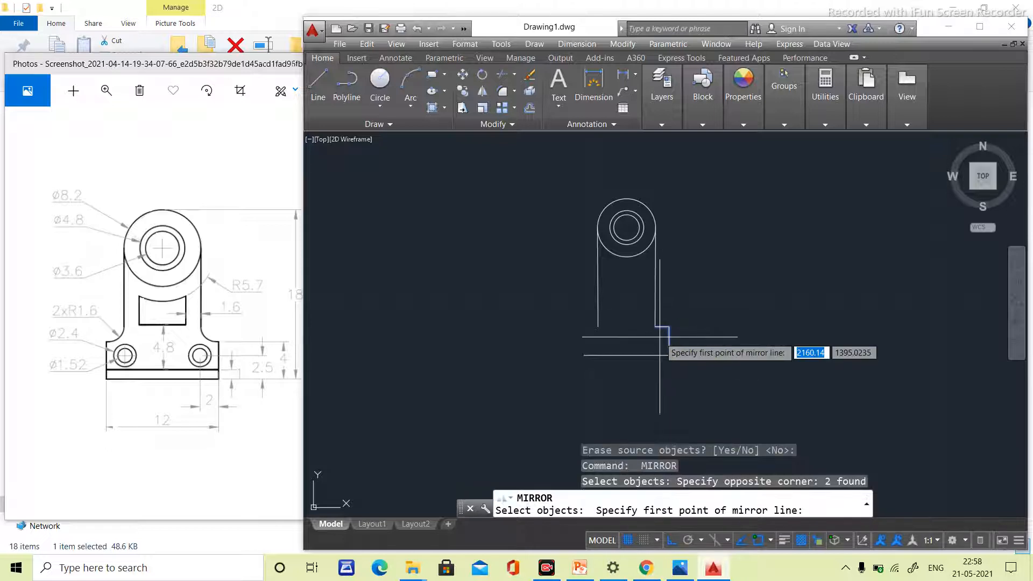
{"action": "left_click", "coordinate": [629, 354]}
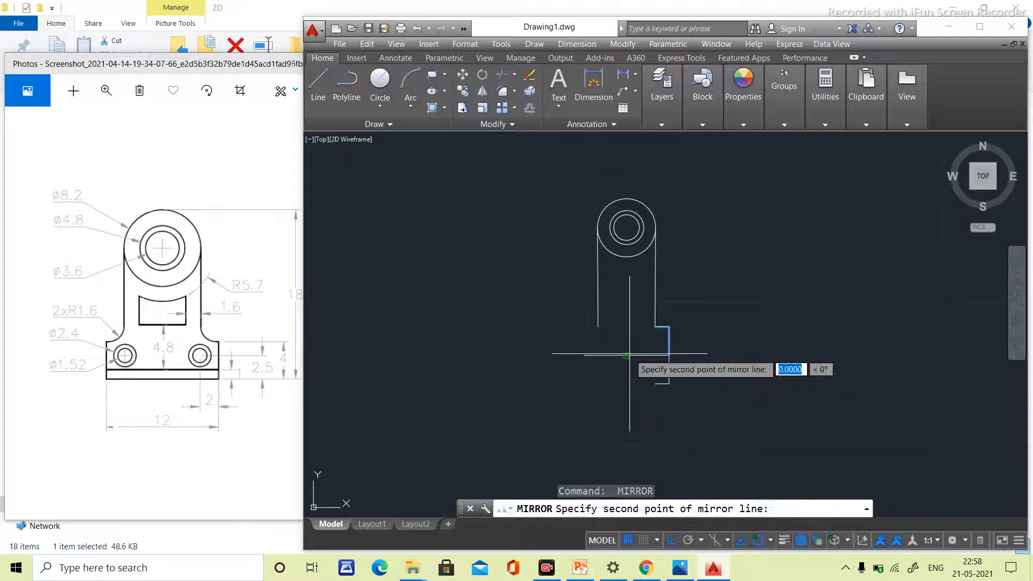
{"action": "left_click", "coordinate": [632, 300]}
{"action": "key", "text": "Return"}
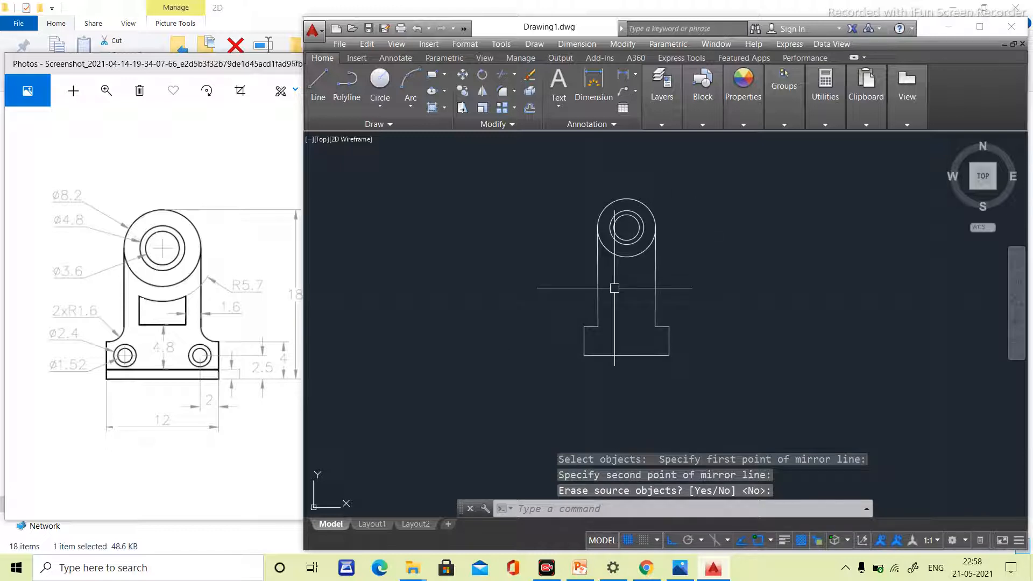
- Fillet the inner corner between the right ledge and the right vertical side with a radius of 1.6
{"action": "scroll", "coordinate": [597, 339], "scroll_direction": "up", "scroll_amount": 2}
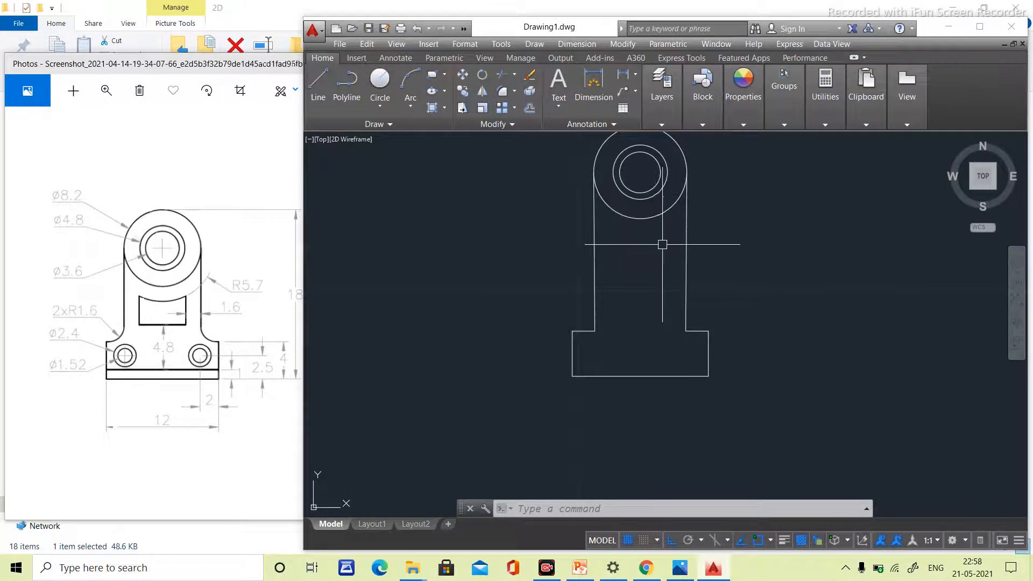
{"action": "type", "text": "f"}
{"action": "key", "text": "Return"}
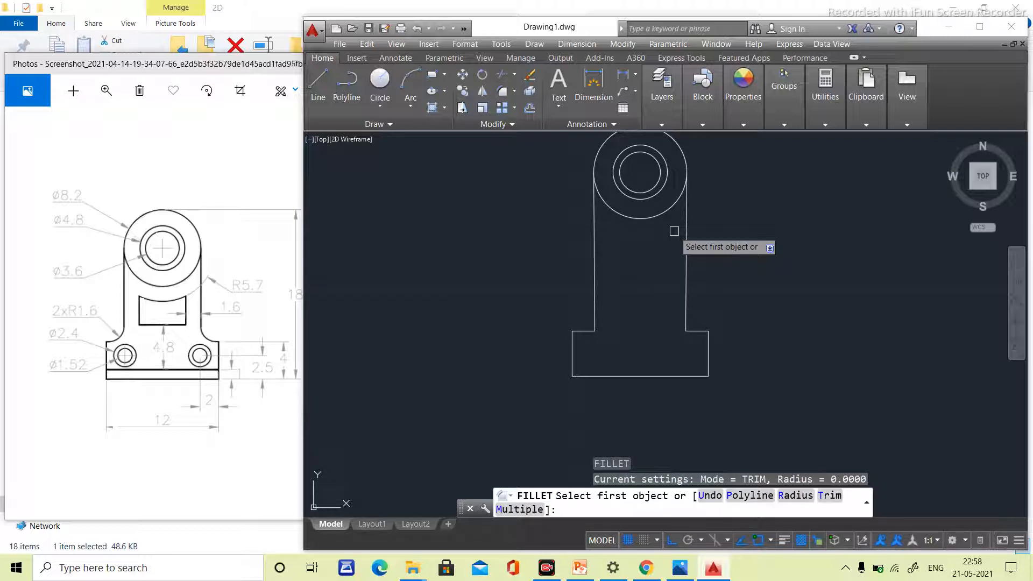
{"action": "key", "text": "Return"}
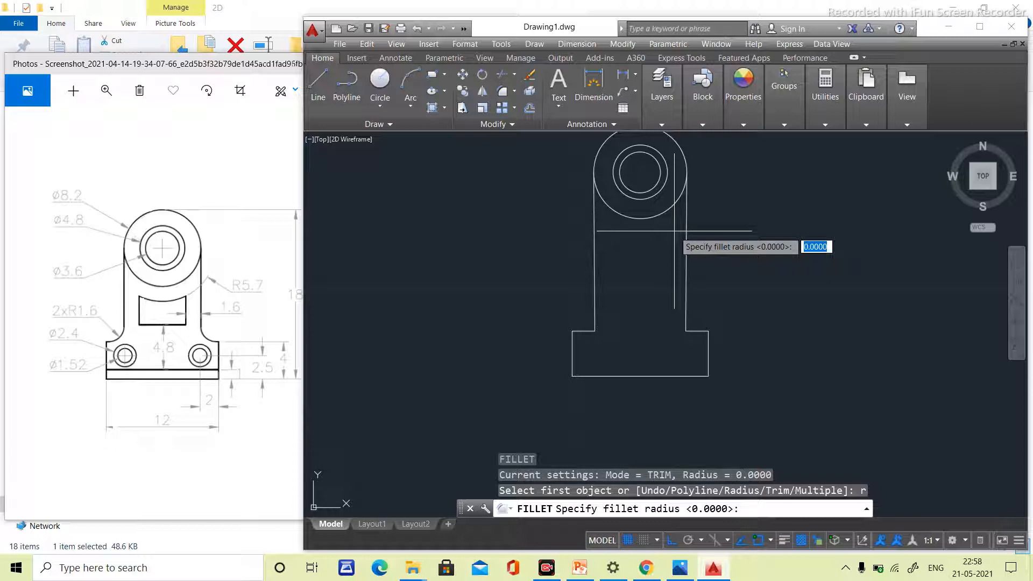
{"action": "type", "text": "1.6"}
{"action": "key", "text": "Return"}
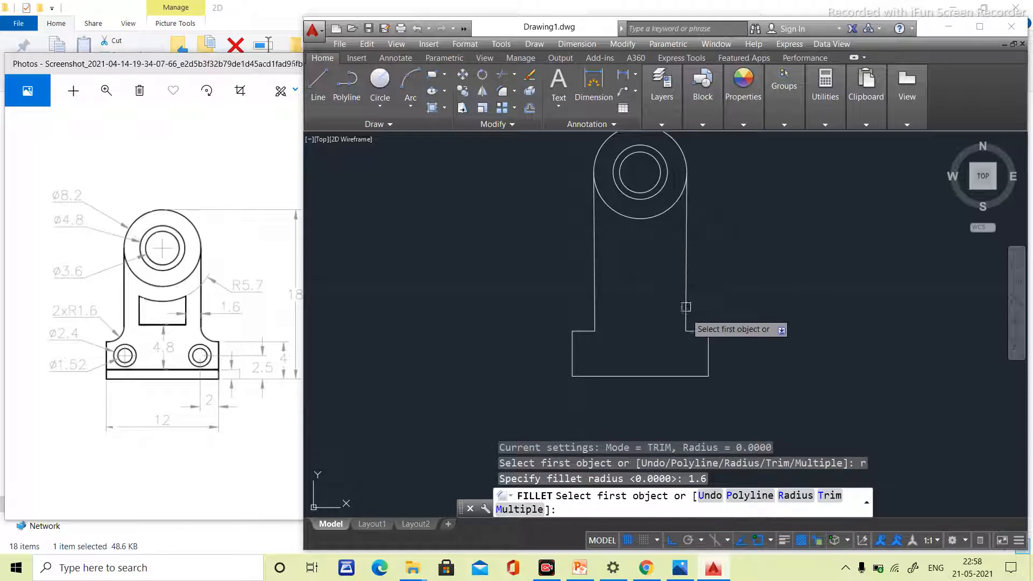
{"action": "left_click", "coordinate": [695, 332]}
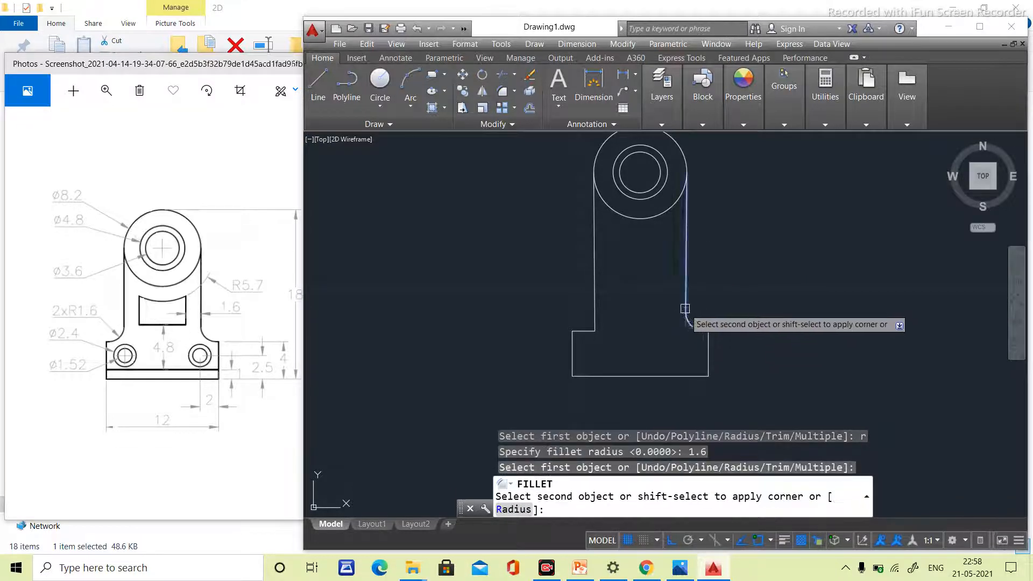
{"action": "left_click", "coordinate": [688, 314]}
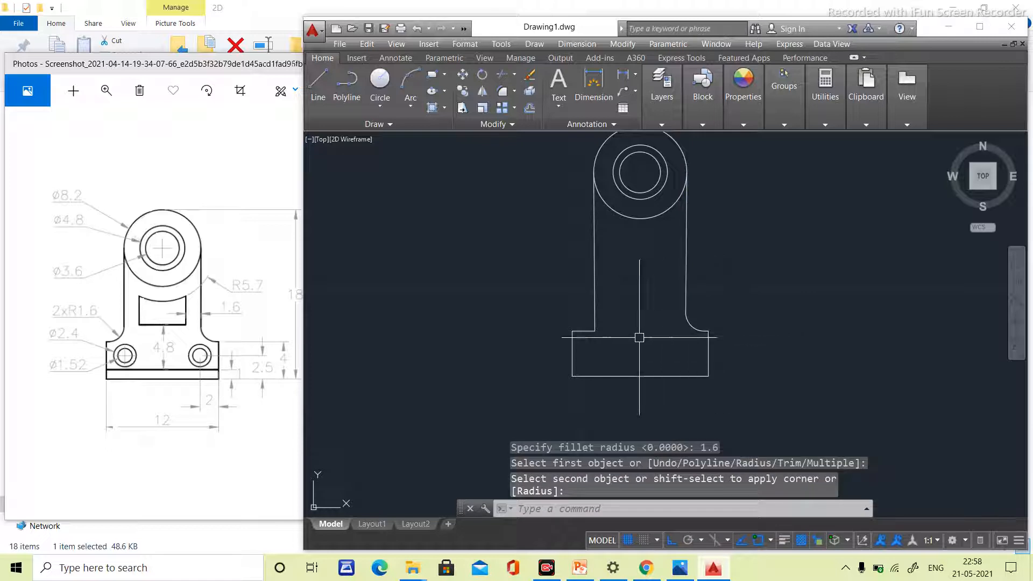
- Fillet the inner corner between the left ledge and the left vertical side with the same 1.6 radius
{"action": "key", "text": "Return"}
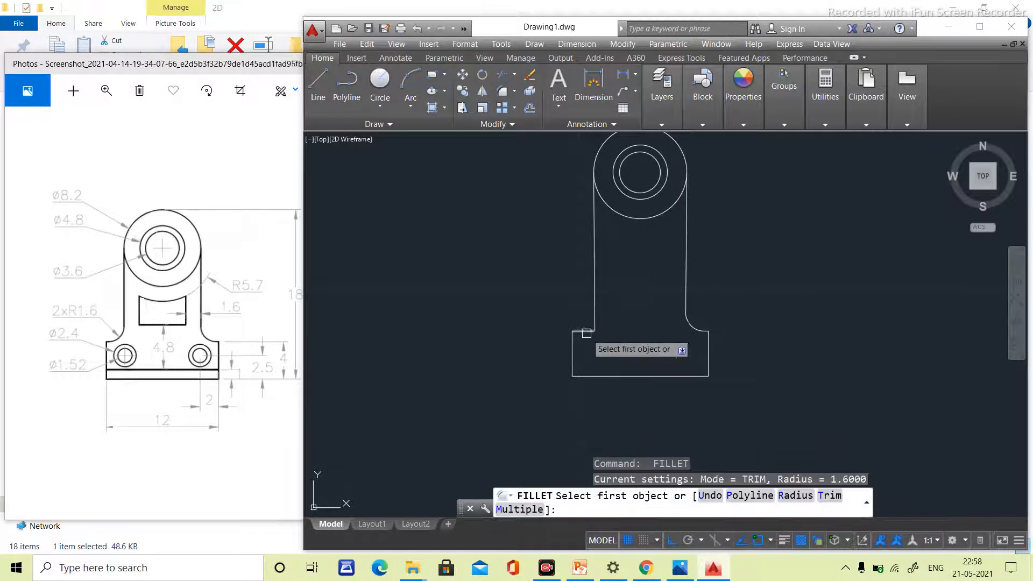
{"action": "left_click", "coordinate": [592, 333]}
{"action": "left_click", "coordinate": [594, 312]}
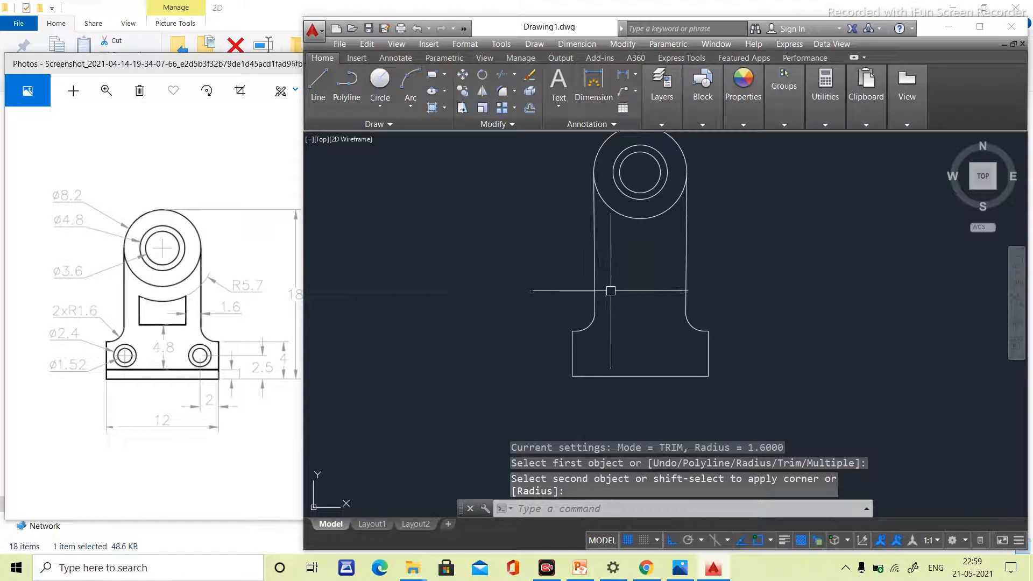
{"action": "key", "text": "Escape"}
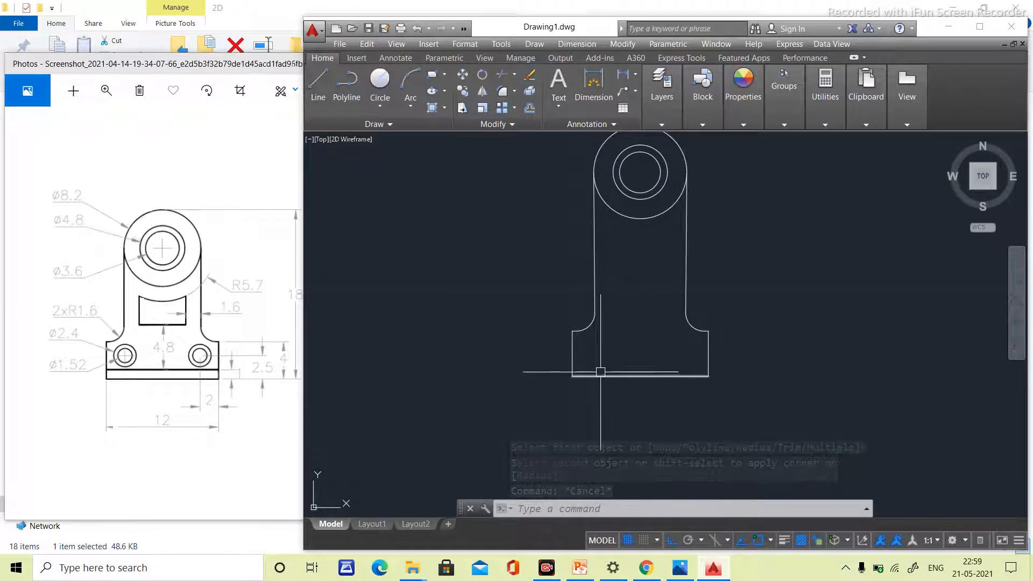
- Draw a 2-unit horizontal line inward from the lower part of the base's right edge
{"action": "type", "text": "L"}
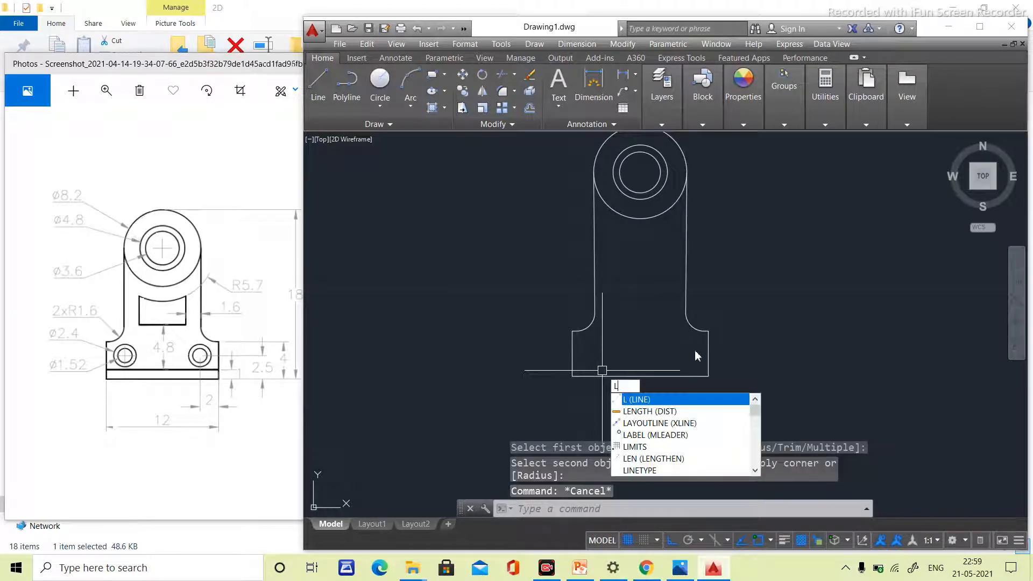
{"action": "key", "text": "Return"}
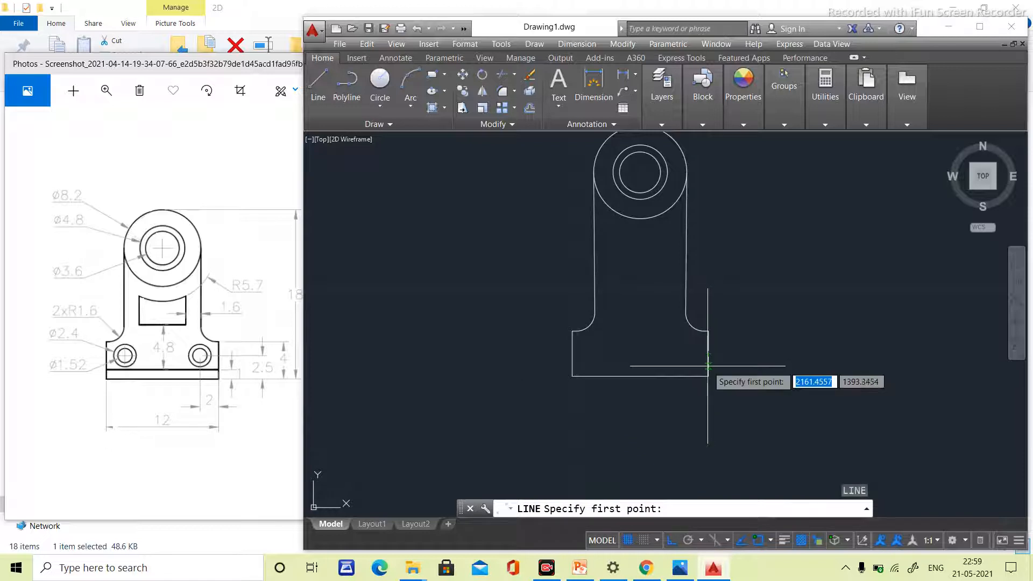
{"action": "left_click", "coordinate": [709, 365]}
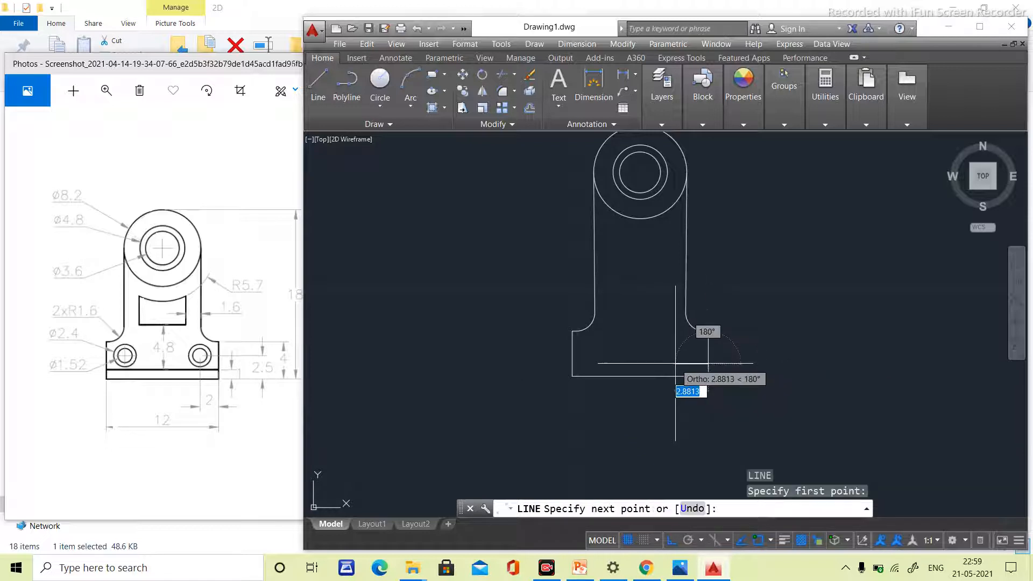
{"action": "type", "text": "2"}
{"action": "key", "text": "Return"}
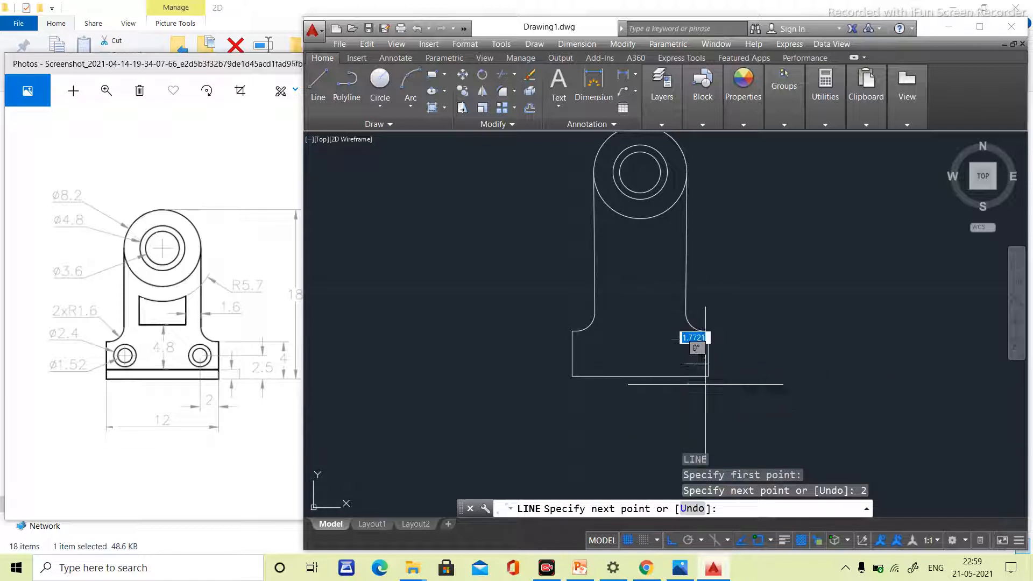
{"action": "key", "text": "Escape"}
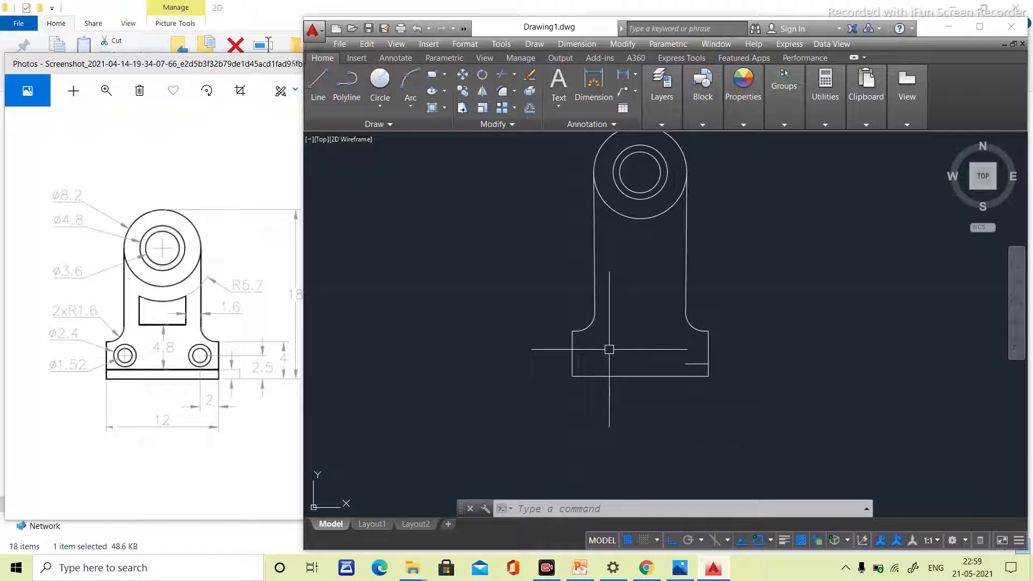
- Draw a line 1 unit up from the base's bottom-right corner, continuing horizontally across the base and past its left edge
{"action": "key", "text": "Return"}
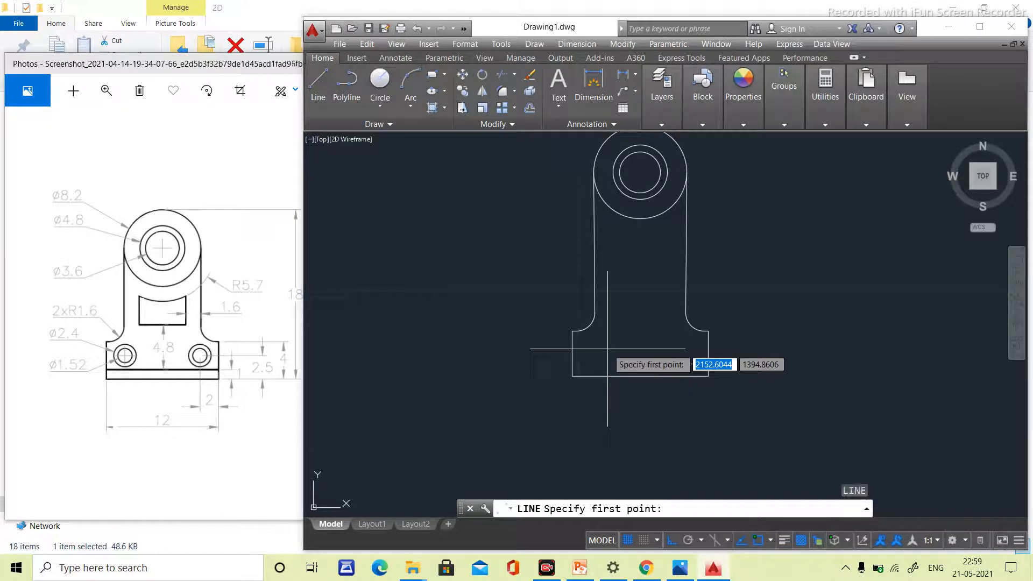
{"action": "left_click", "coordinate": [713, 377]}
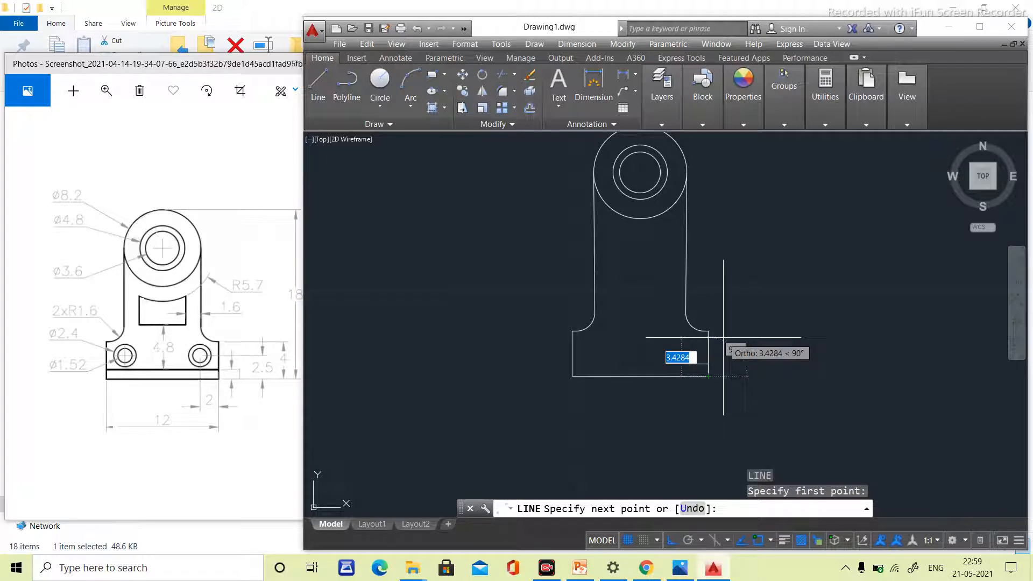
{"action": "scroll", "coordinate": [234, 421], "scroll_direction": "up", "scroll_amount": 6, "text": "ctrl"}
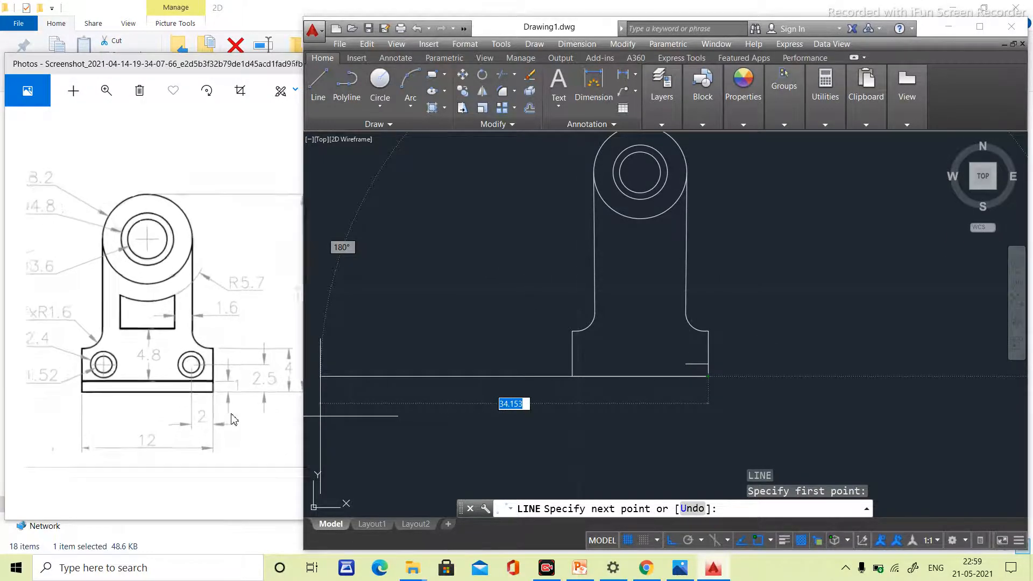
{"action": "scroll", "coordinate": [221, 433], "scroll_direction": "down", "scroll_amount": 6, "text": "ctrl"}
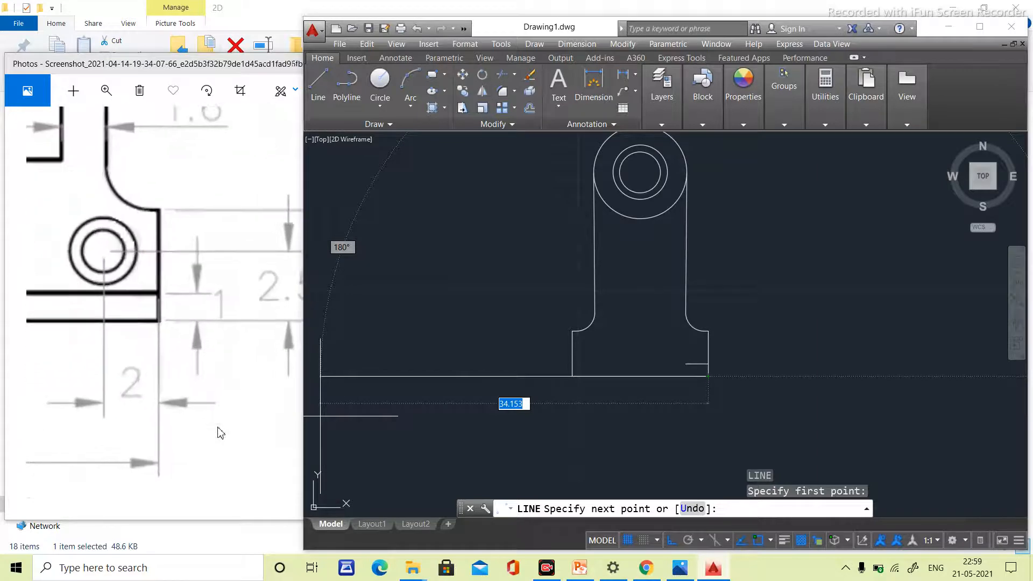
{"action": "scroll", "coordinate": [220, 431], "scroll_direction": "down", "scroll_amount": 2, "text": "ctrl"}
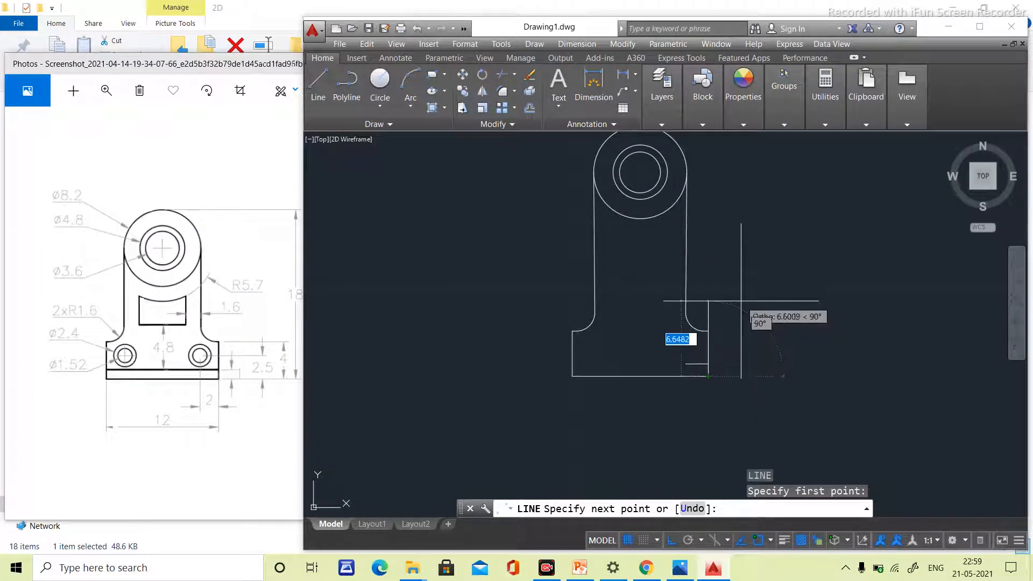
{"action": "type", "text": "1"}
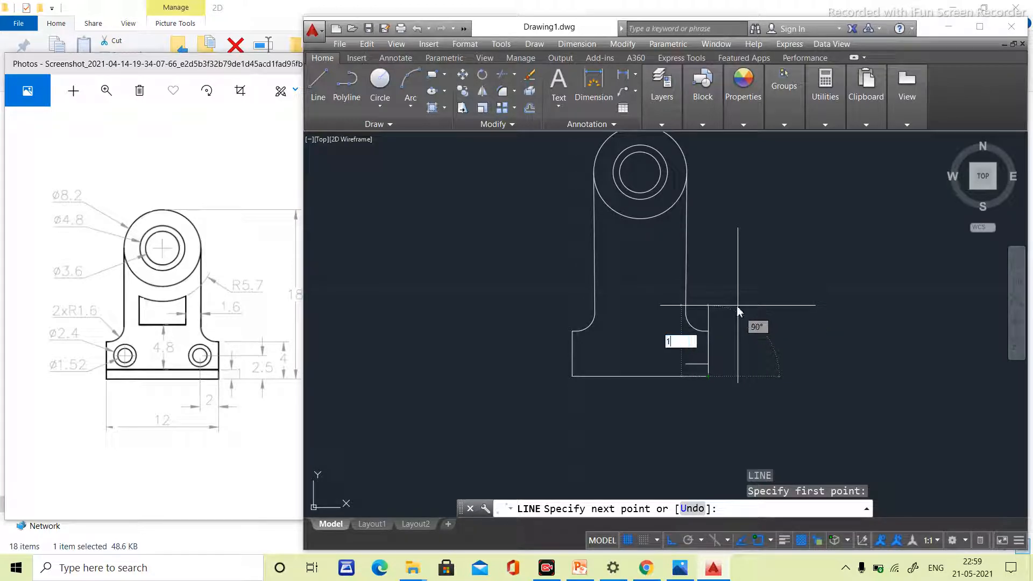
{"action": "key", "text": "Return"}
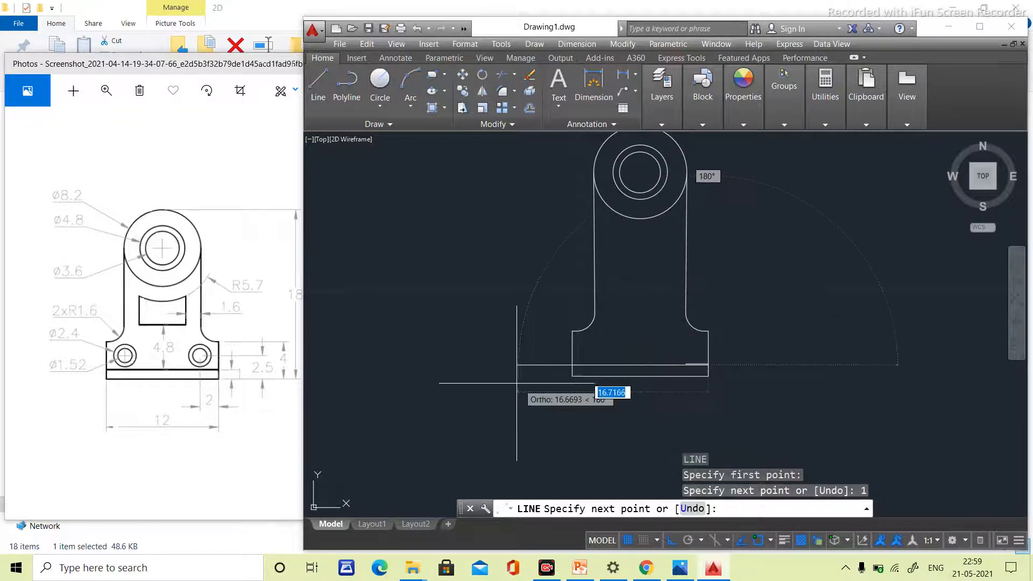
{"action": "left_click", "coordinate": [507, 365]}
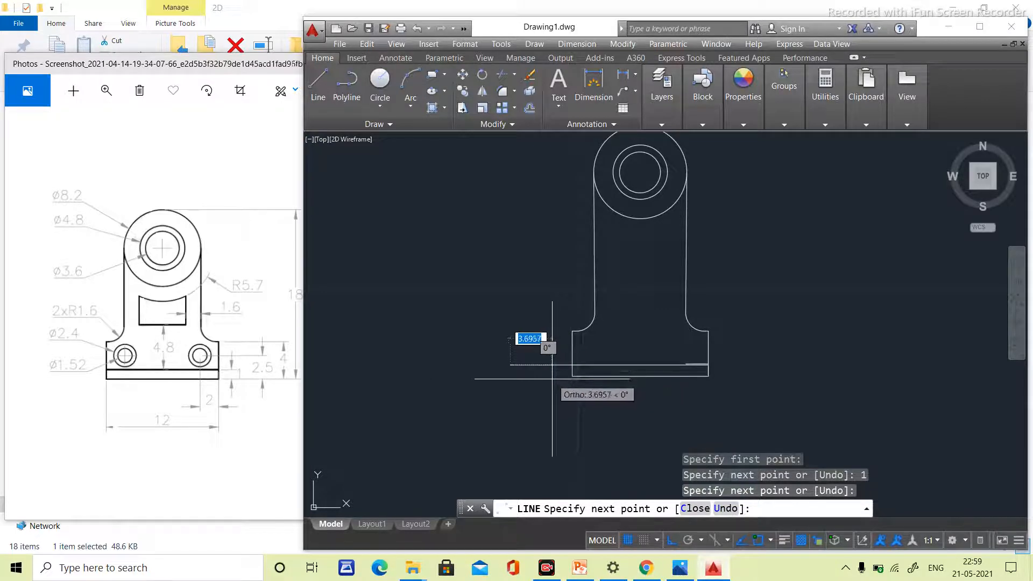
{"action": "key", "text": "Escape"}
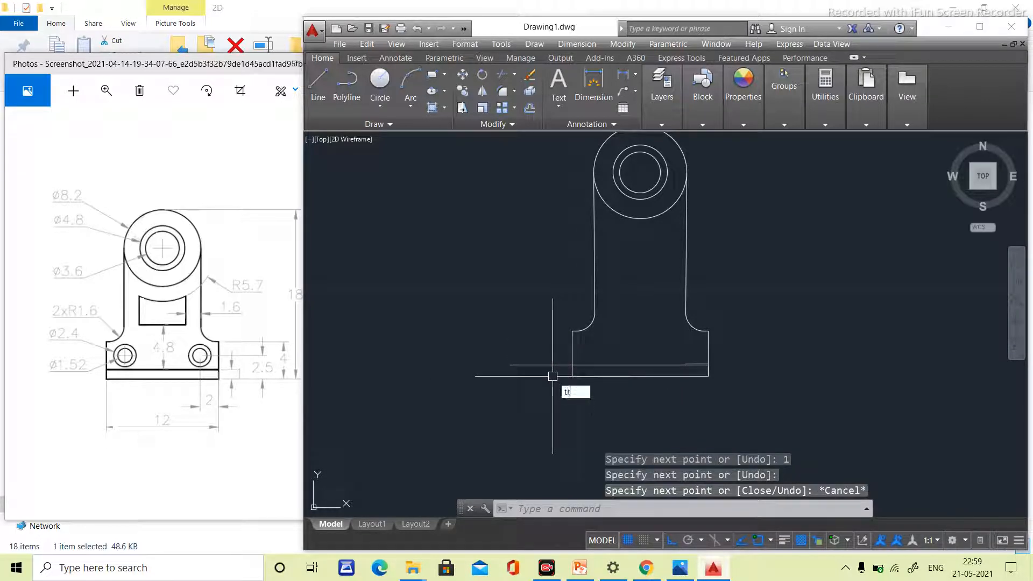
- Trim the part of the horizontal line that overhangs the base's left edge and end the command
{"action": "type", "text": "tr"}
{"action": "key", "text": "Return"}
{"action": "key", "text": "Return"}
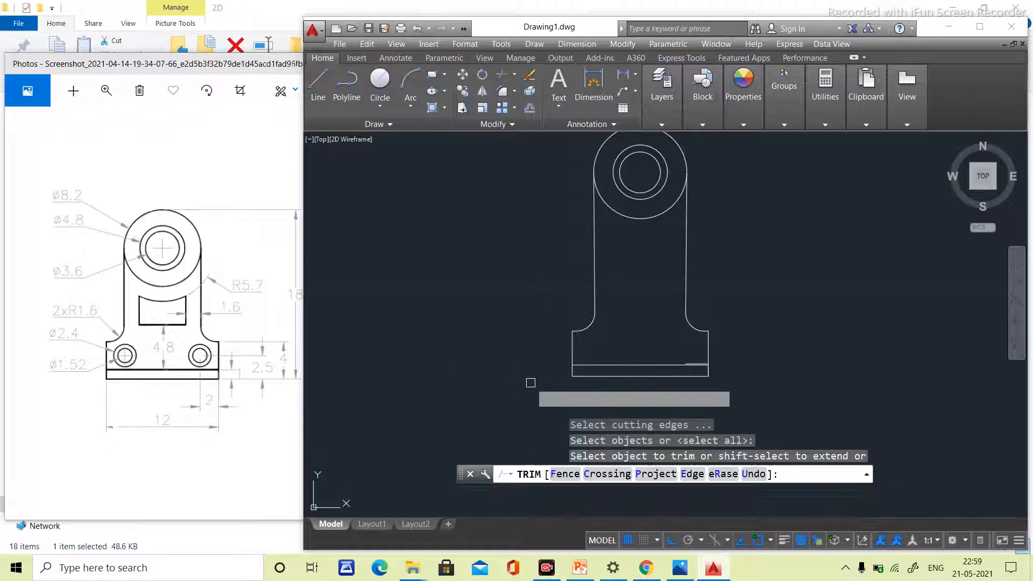
{"action": "left_click", "coordinate": [530, 383]}
{"action": "left_click", "coordinate": [599, 385]}
{"action": "scroll", "coordinate": [684, 369], "scroll_direction": "up", "scroll_amount": 9}
{"action": "key", "text": "Escape"}
- Erase the short 2-unit horizontal line just above the base strip near the right edge
{"action": "left_click", "coordinate": [719, 300]}
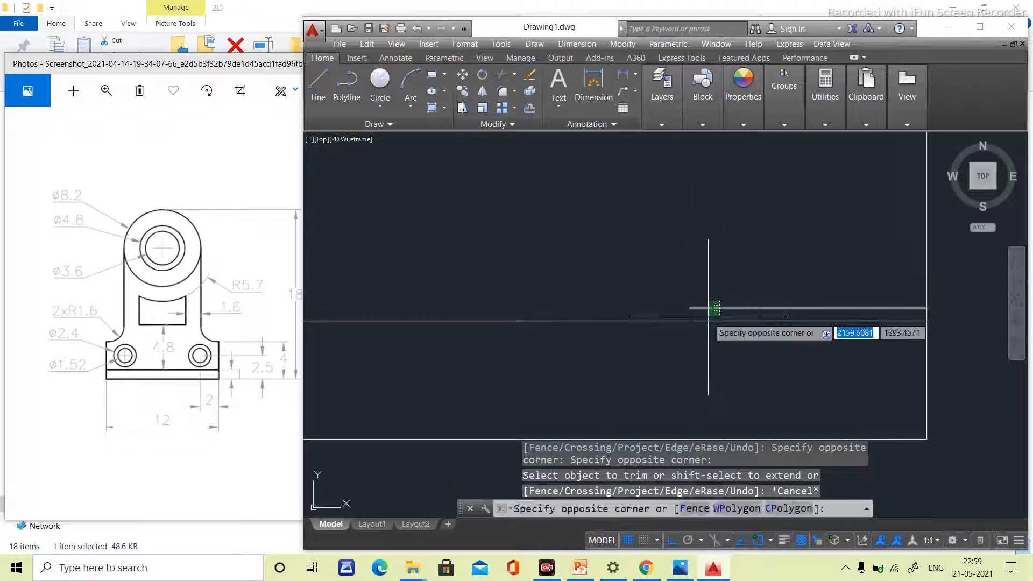
{"action": "left_click", "coordinate": [708, 317]}
{"action": "key", "text": "Delete"}
{"action": "scroll", "coordinate": [708, 311], "scroll_direction": "down", "scroll_amount": 3}
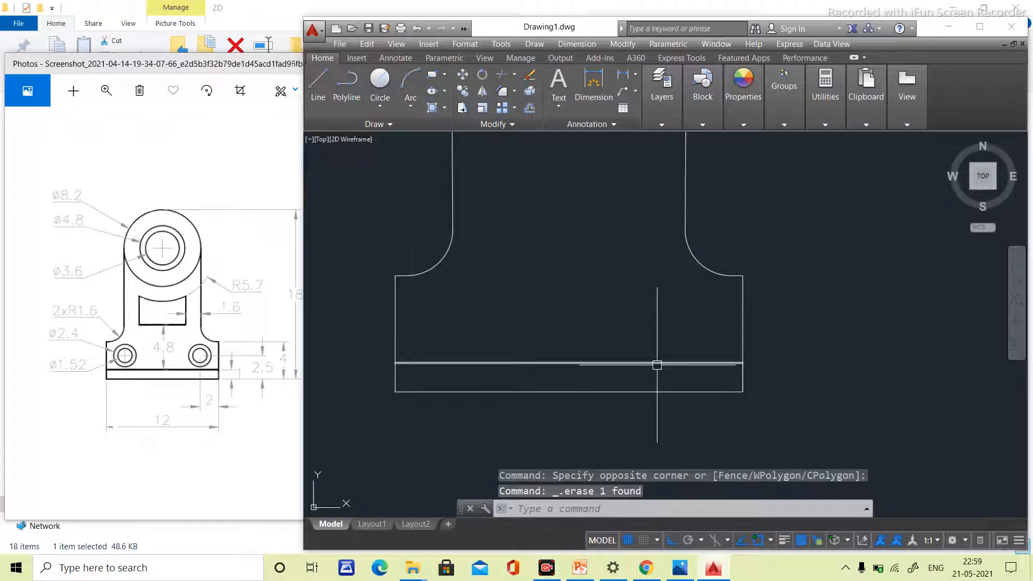
{"action": "type", "text": "l"}
{"action": "key", "text": "Return"}
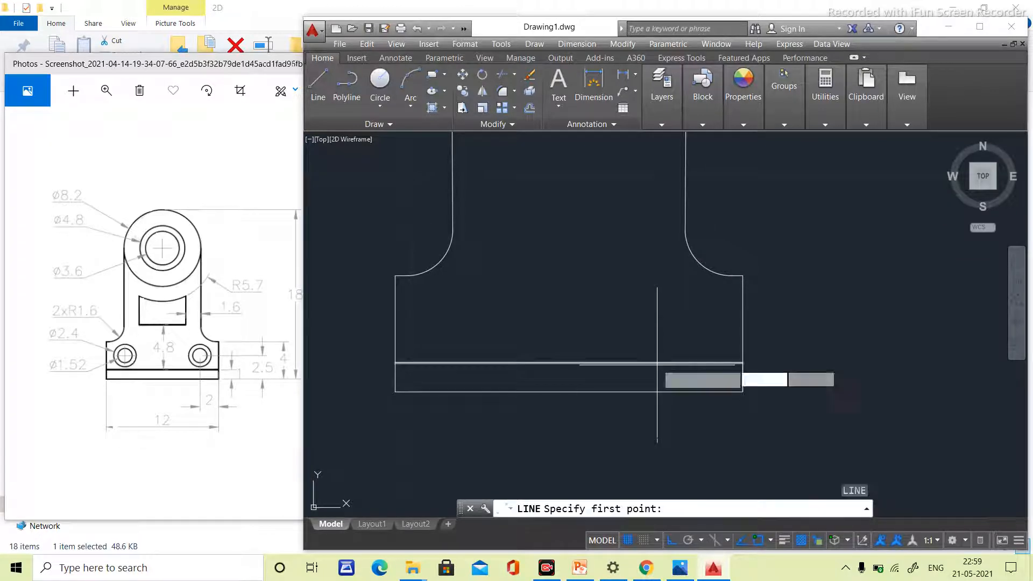
{"action": "left_click", "coordinate": [743, 363]}
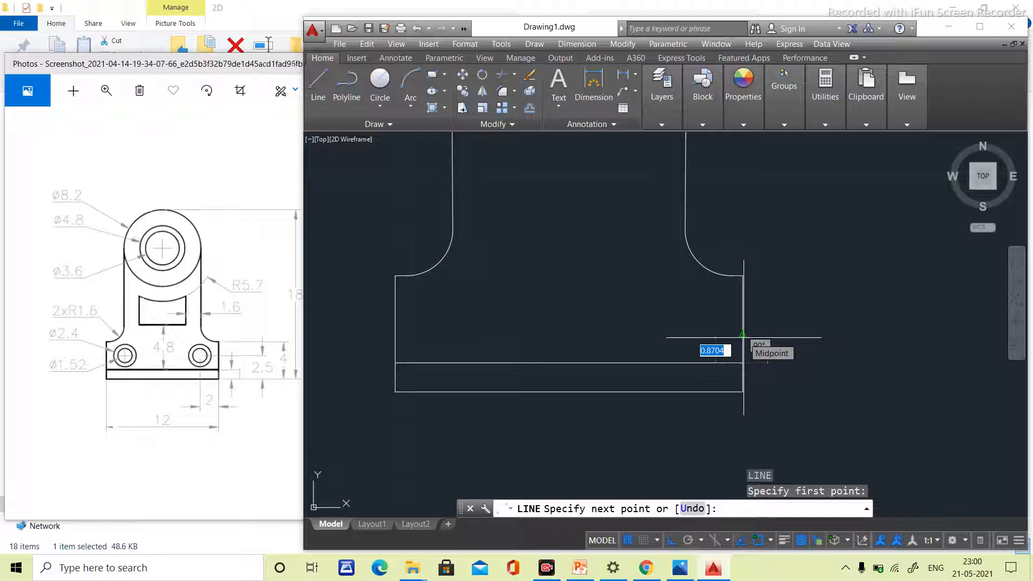
{"action": "type", "text": "1"}
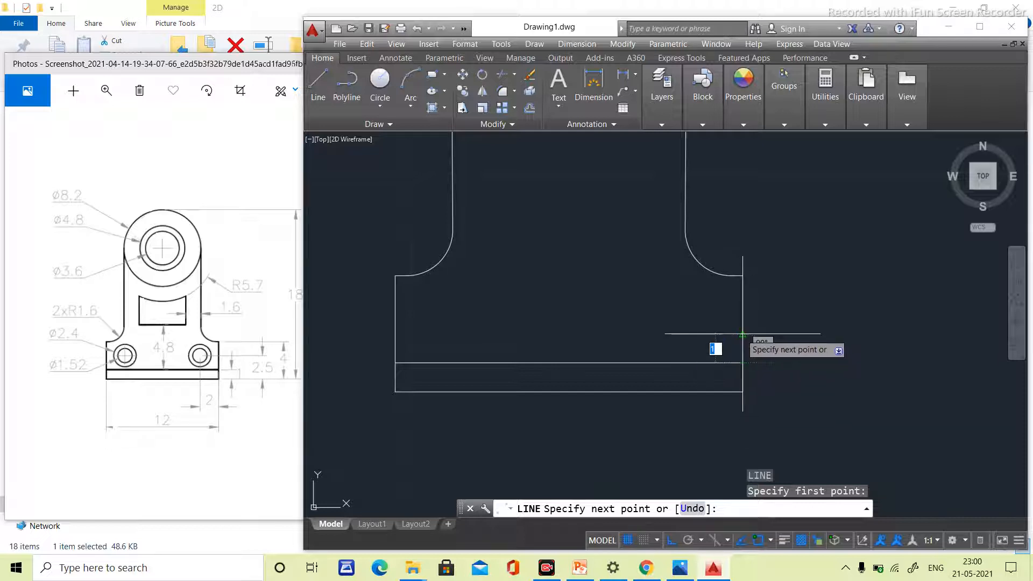
{"action": "type", "text": "2.5"}
{"action": "key", "text": "Return"}
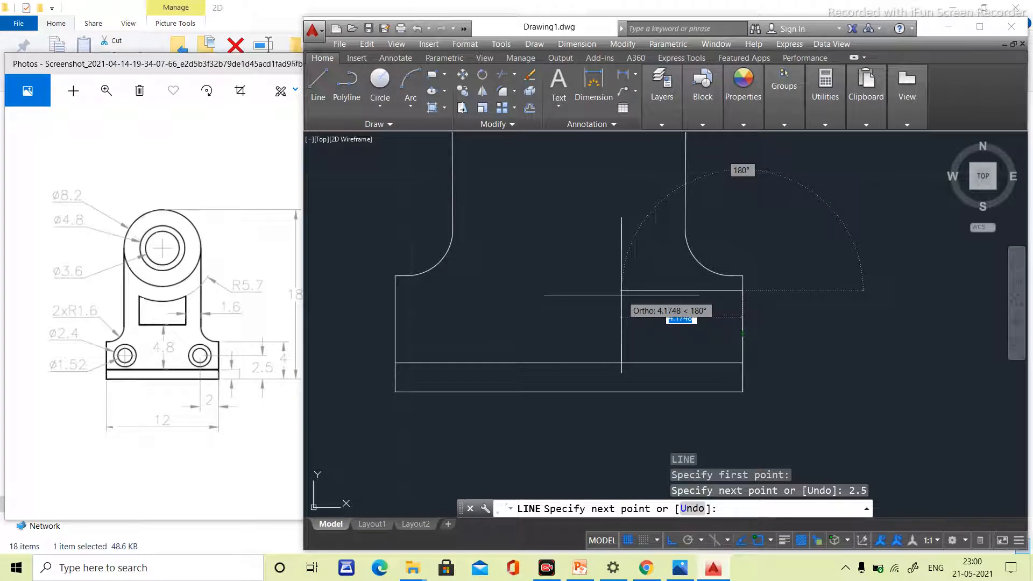
{"action": "key", "text": "Escape"}
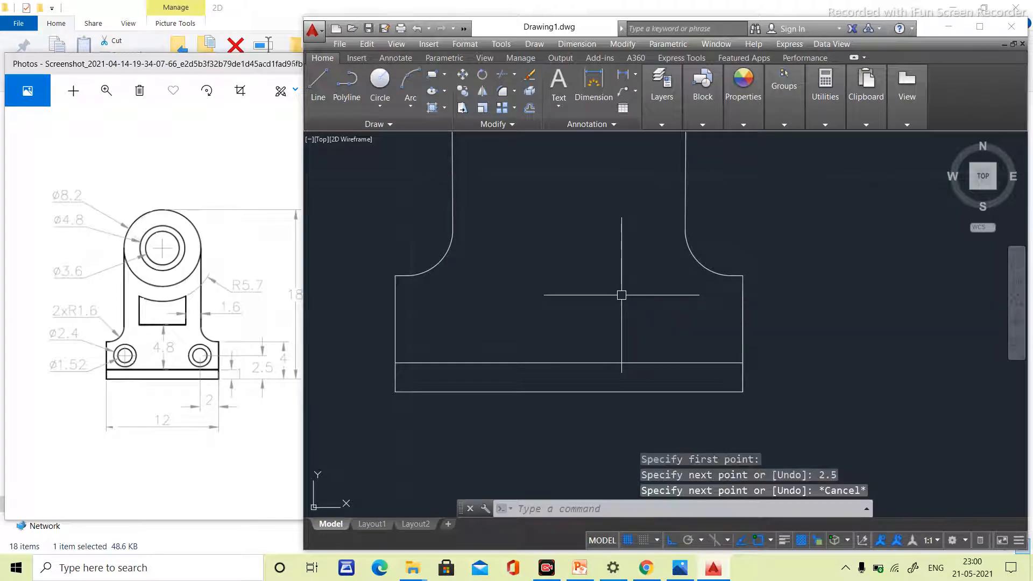
- Draw a line 2.5 units up from the base's bottom-right corner, continuing 2 units horizontally inward
{"action": "key", "text": "Return"}
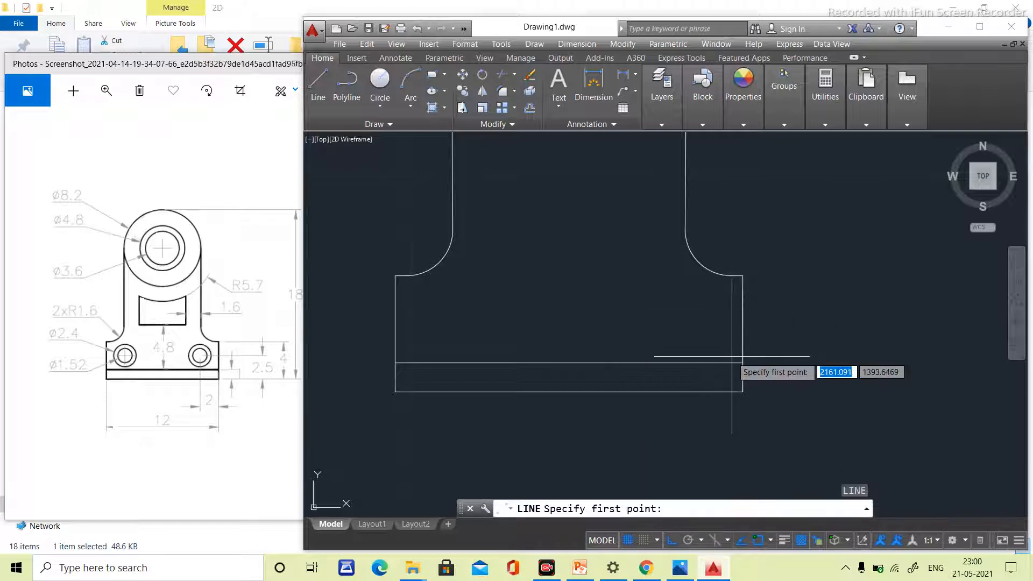
{"action": "left_click", "coordinate": [742, 392]}
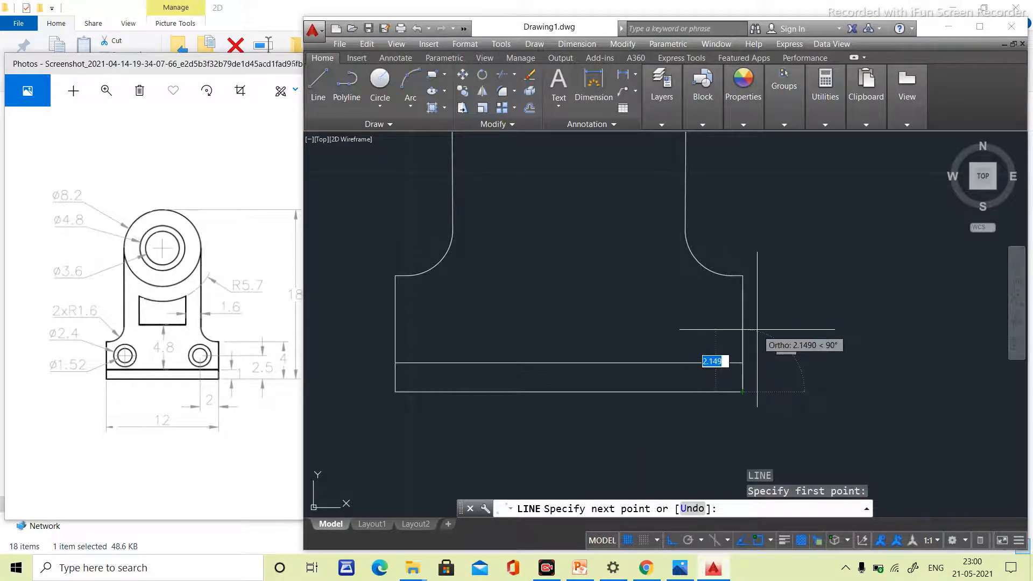
{"action": "type", "text": "2.5"}
{"action": "key", "text": "Return"}
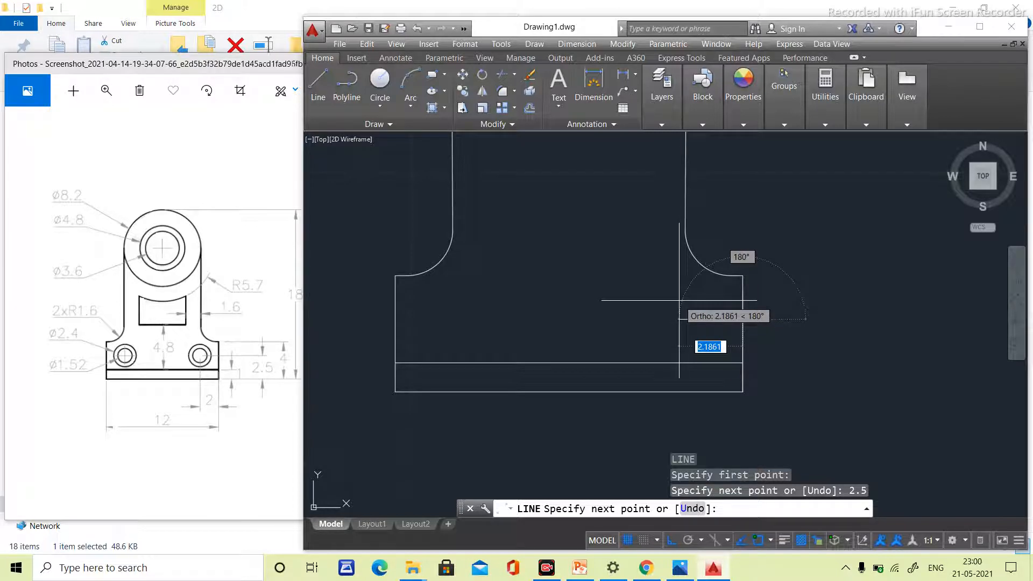
{"action": "type", "text": "2"}
{"action": "key", "text": "Return"}
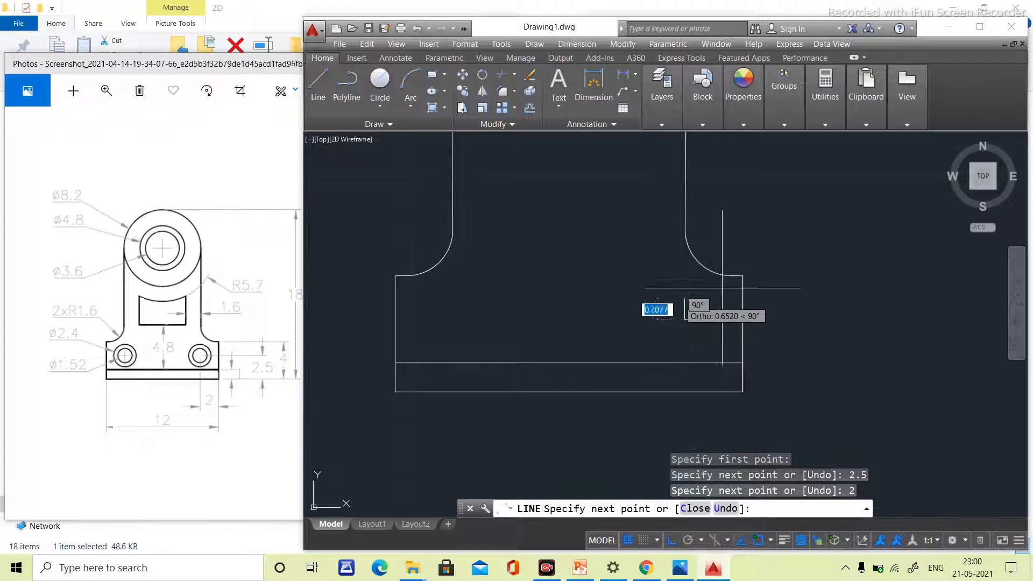
{"action": "key", "text": "Escape"}
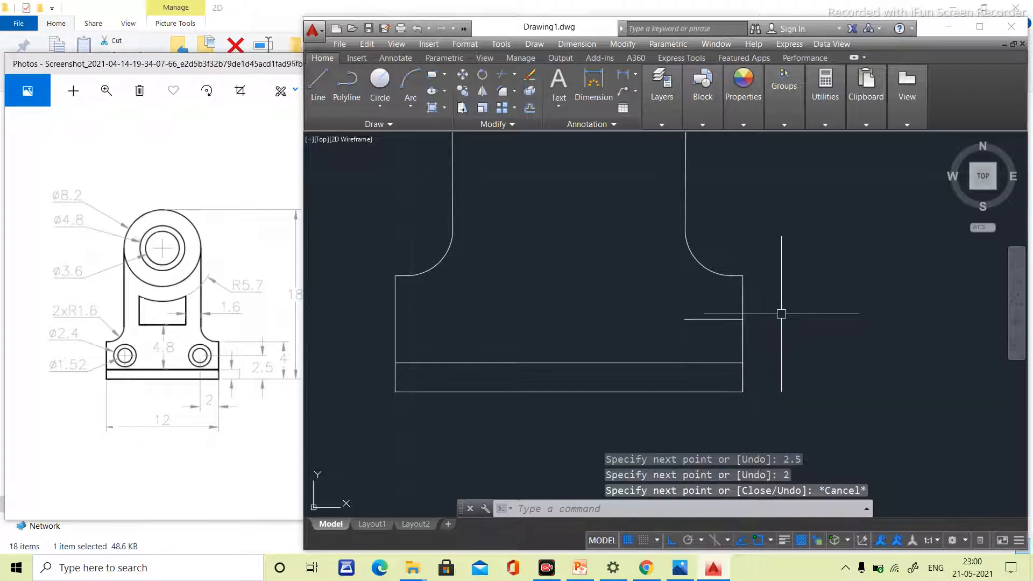
- Draw a circle of diameter 2.4 centred on the inner end of the 2-unit horizontal guide line
{"action": "type", "text": "c"}
{"action": "key", "text": "Return"}
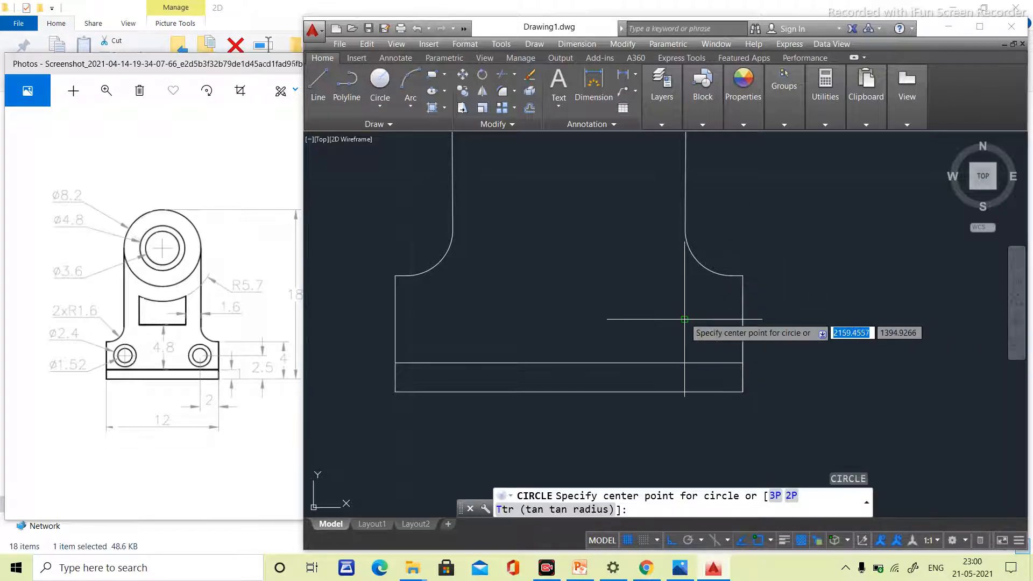
{"action": "left_click", "coordinate": [684, 320]}
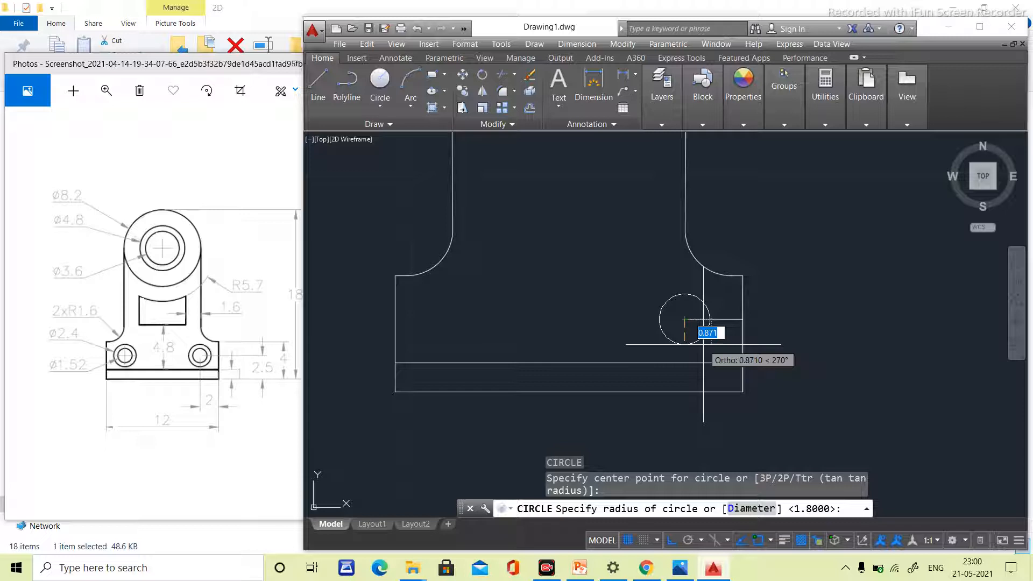
{"action": "type", "text": "d"}
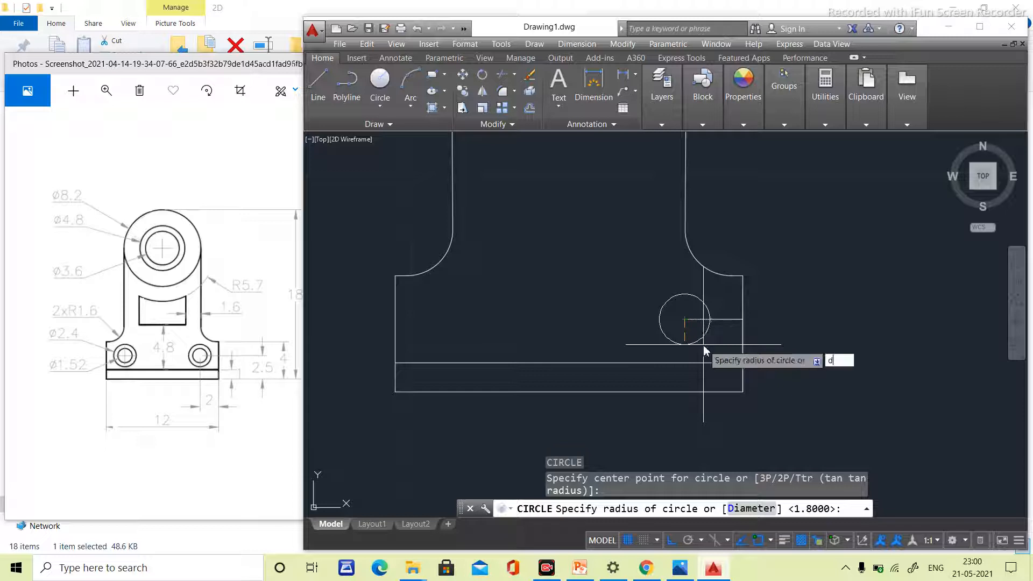
{"action": "key", "text": "Return"}
{"action": "type", "text": "2.4"}
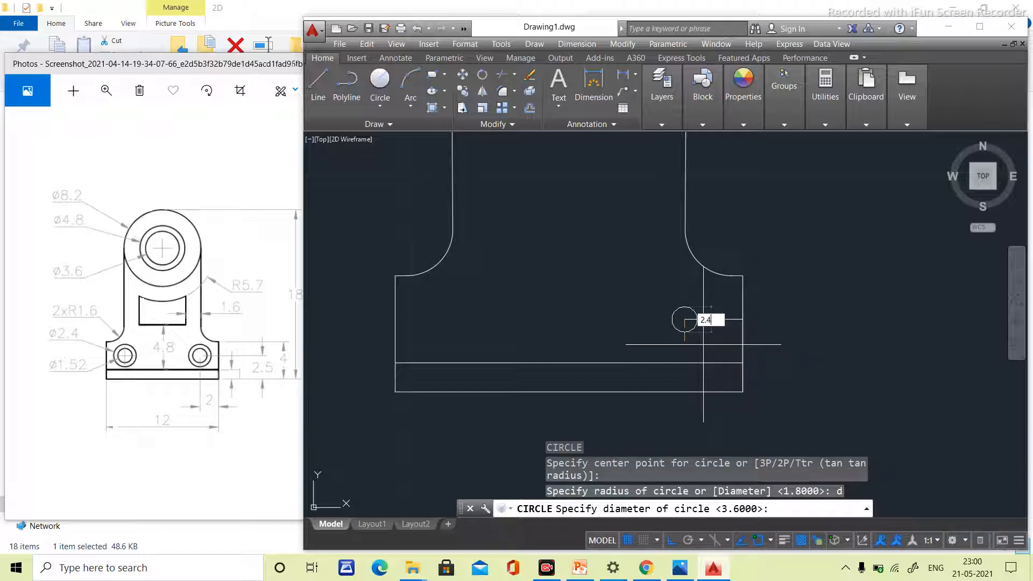
{"action": "key", "text": "Return"}
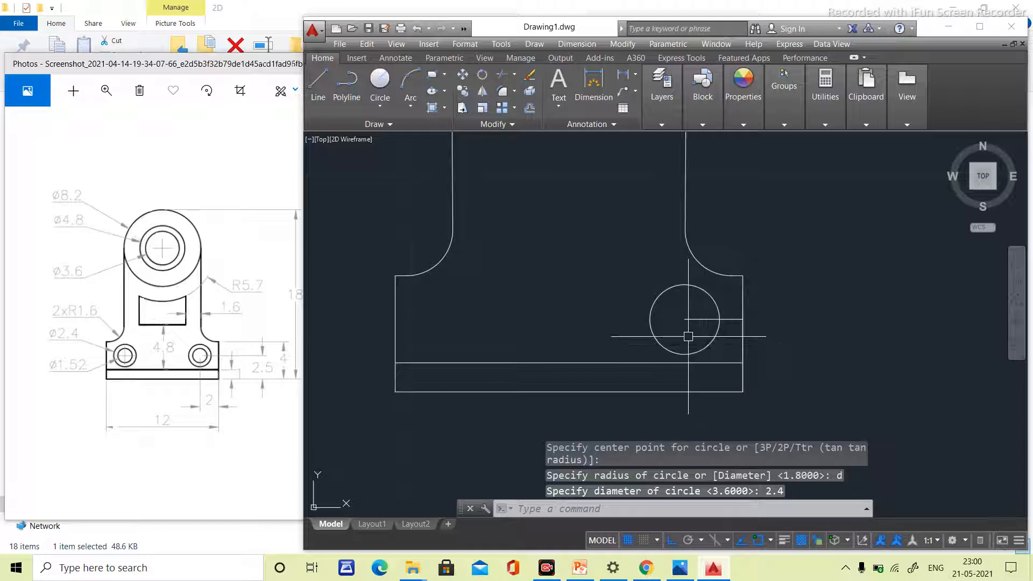
- Draw a concentric circle of diameter 1.52 inside the 2.4 circle and erase the 2-unit guide line
{"action": "key", "text": "Return"}
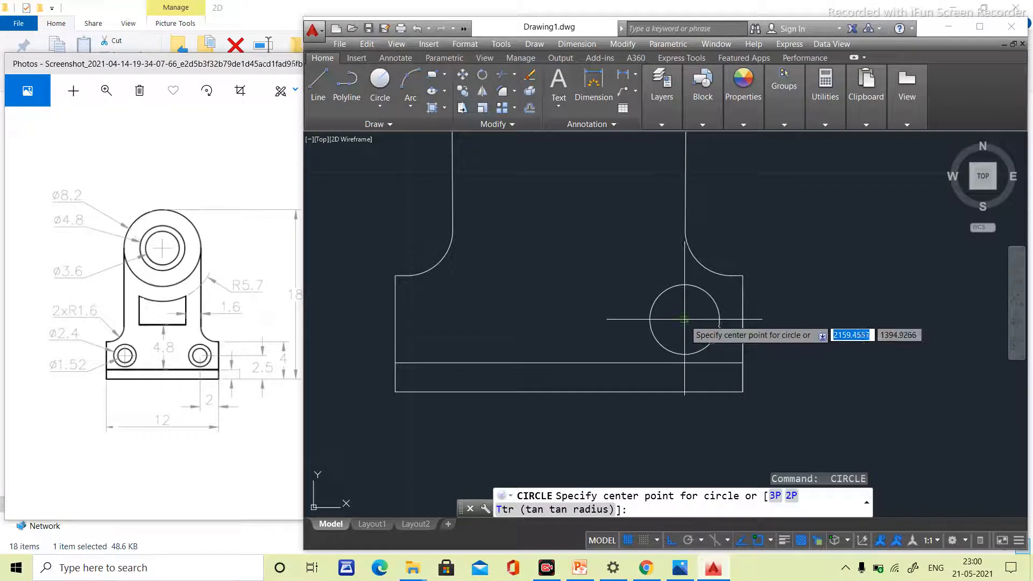
{"action": "left_click", "coordinate": [684, 321]}
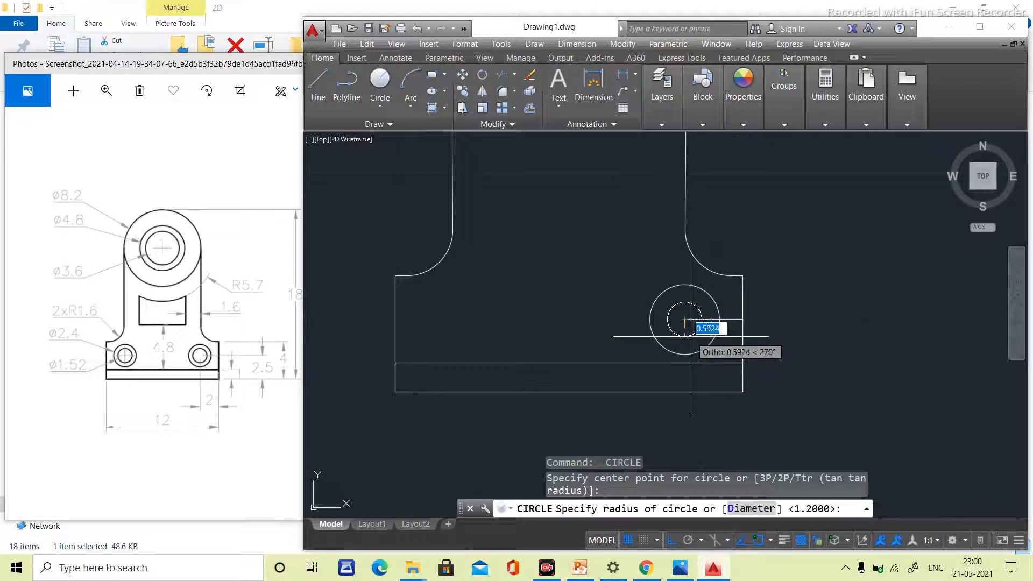
{"action": "type", "text": "d"}
{"action": "key", "text": "Return"}
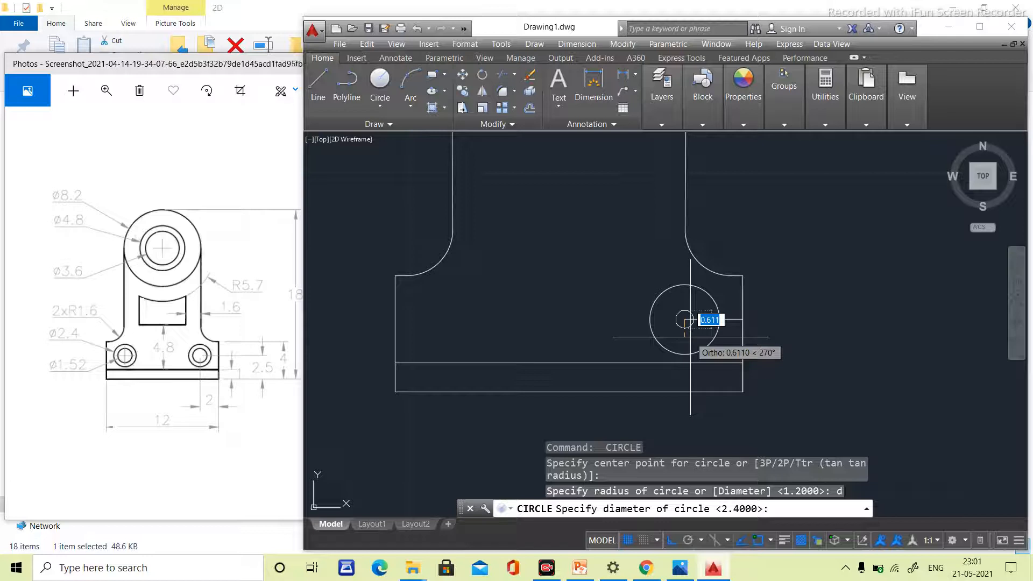
{"action": "type", "text": "1.52"}
{"action": "key", "text": "Return"}
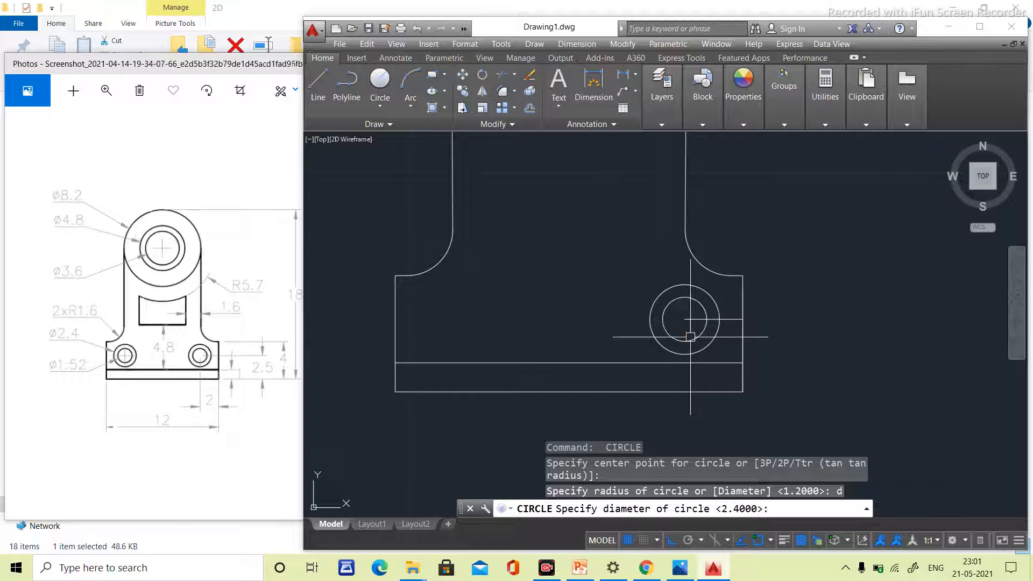
{"action": "left_click", "coordinate": [728, 320]}
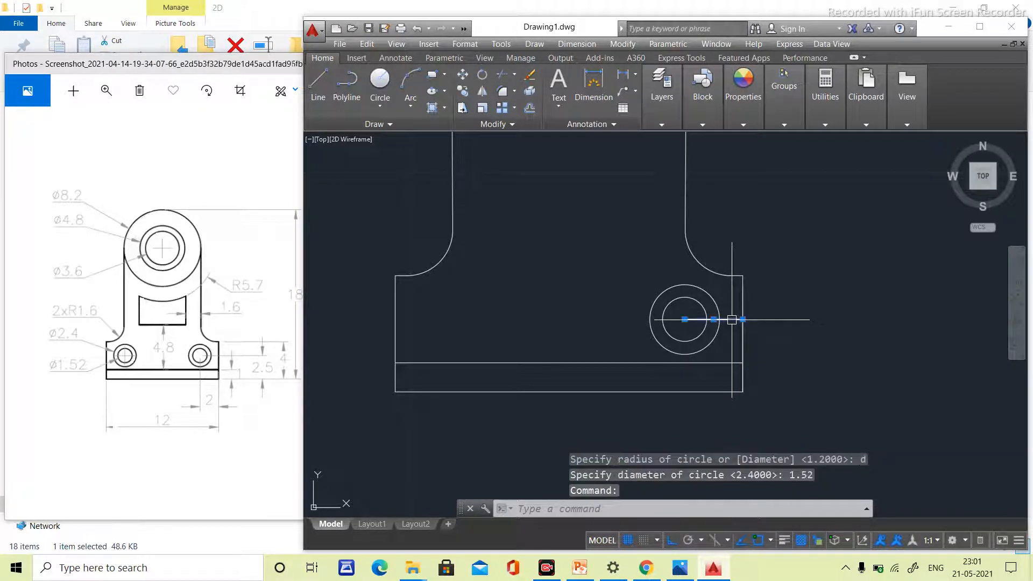
{"action": "key", "text": "Delete"}
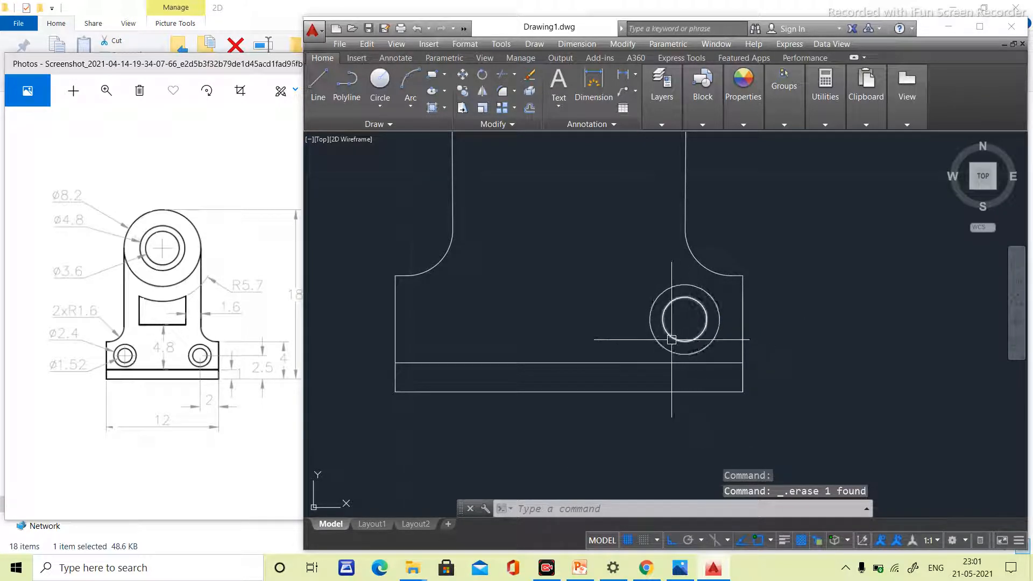
- Mirror the two right-hand base circles about the base's vertical centreline, keeping the source circles
{"action": "type", "text": "mi"}
{"action": "key", "text": "Return"}
{"action": "left_click", "coordinate": [692, 309]}
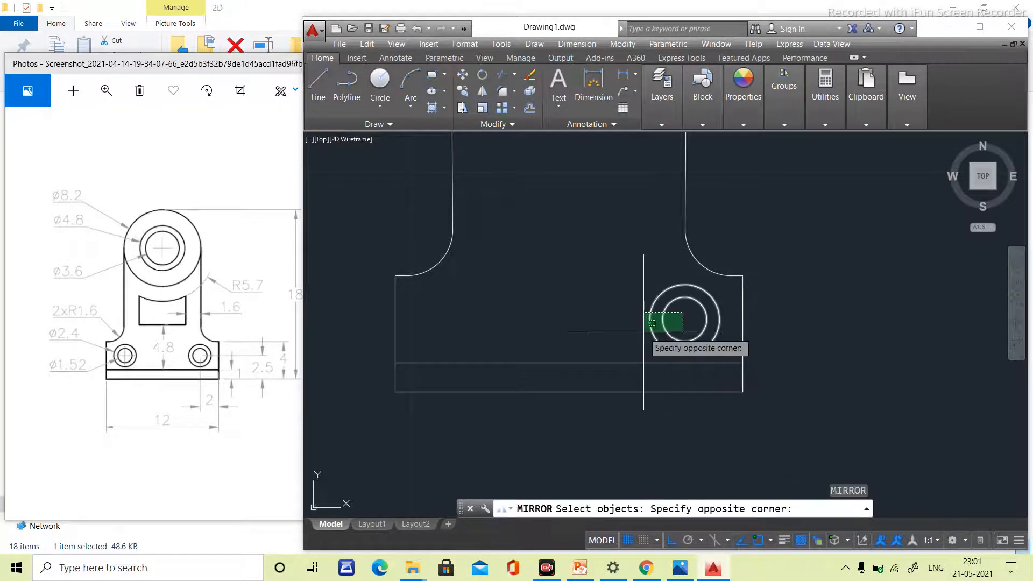
{"action": "left_click", "coordinate": [646, 331]}
{"action": "key", "text": "Return"}
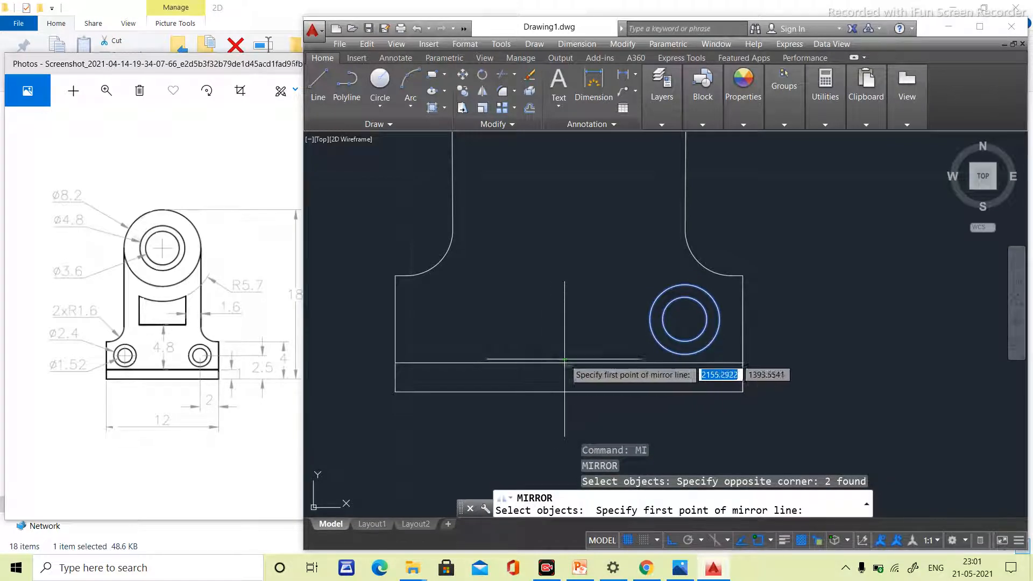
{"action": "left_click", "coordinate": [569, 362]}
{"action": "left_click", "coordinate": [552, 248]}
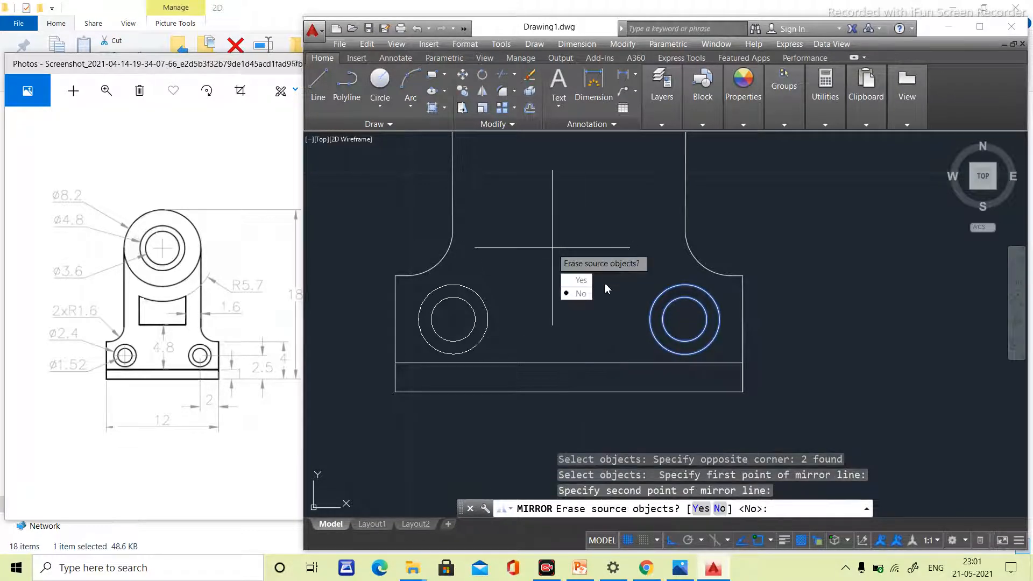
{"action": "left_click", "coordinate": [566, 294]}
- Draw a circle of radius 5 centred on the top concentric circles
{"action": "scroll", "coordinate": [569, 232], "scroll_direction": "down", "scroll_amount": 5}
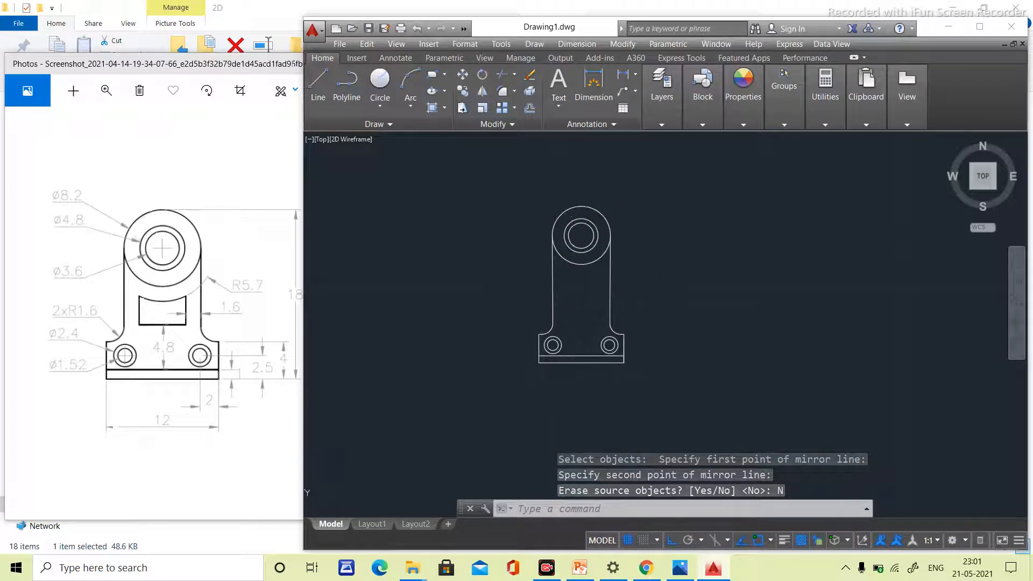
{"action": "scroll", "coordinate": [604, 247], "scroll_direction": "up", "scroll_amount": 2}
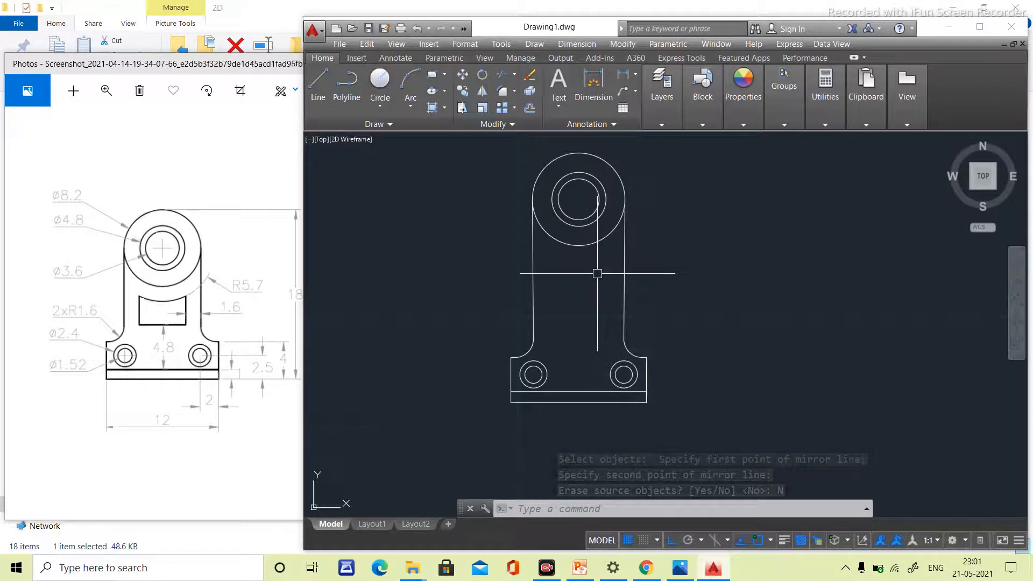
{"action": "type", "text": "c"}
{"action": "key", "text": "Return"}
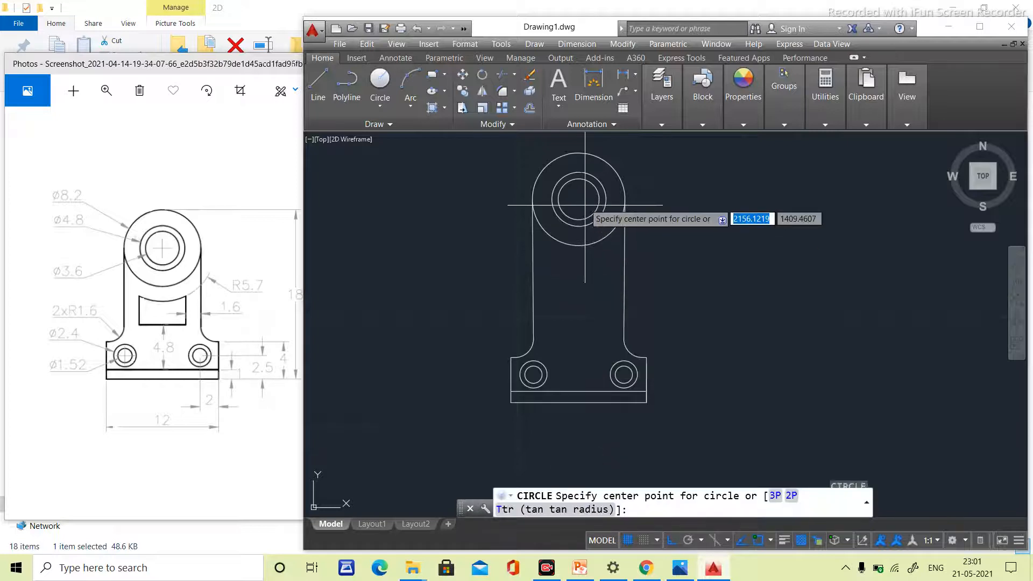
{"action": "left_click", "coordinate": [579, 199]}
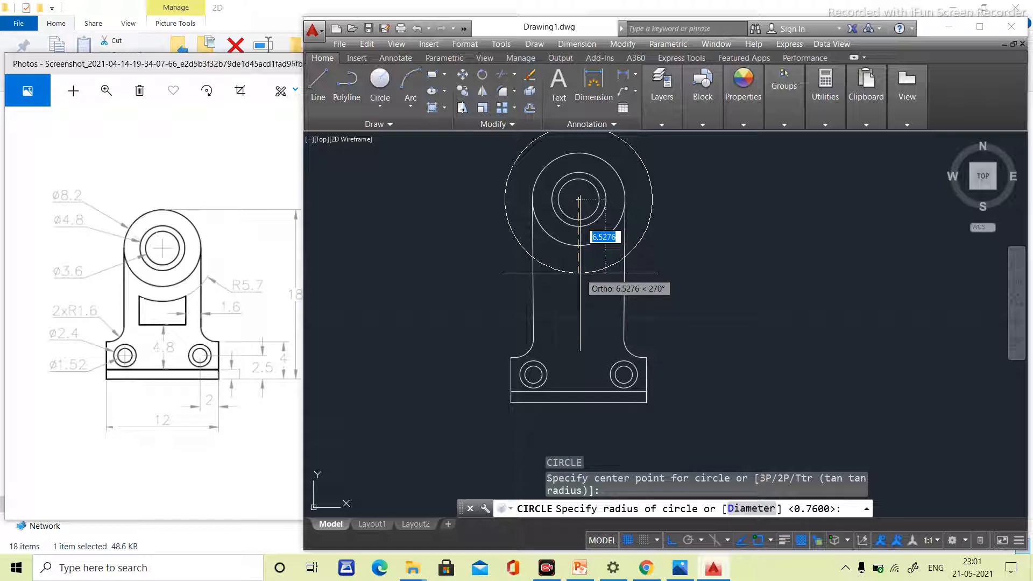
{"action": "type", "text": "5."}
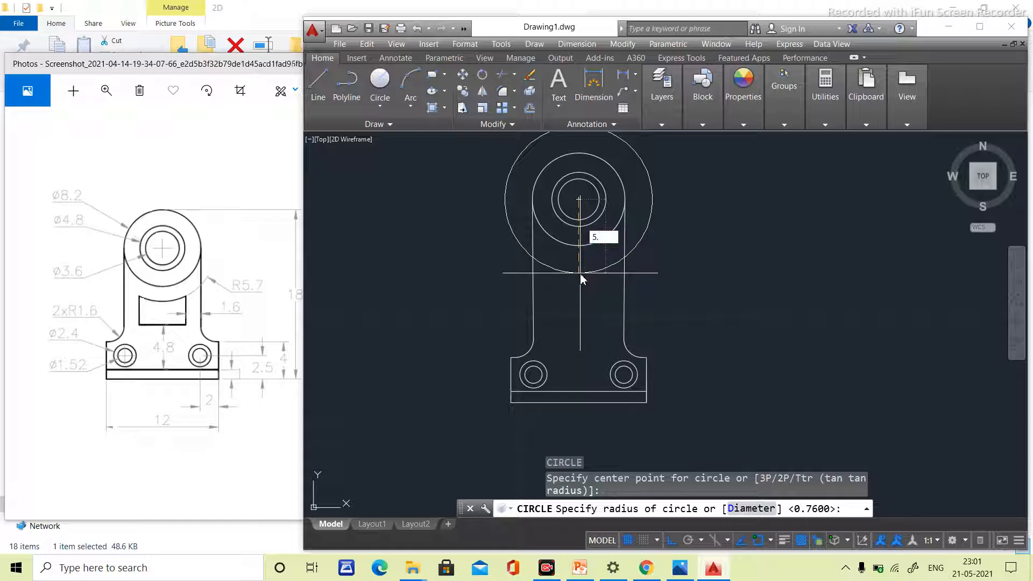
{"action": "key", "text": "Return"}
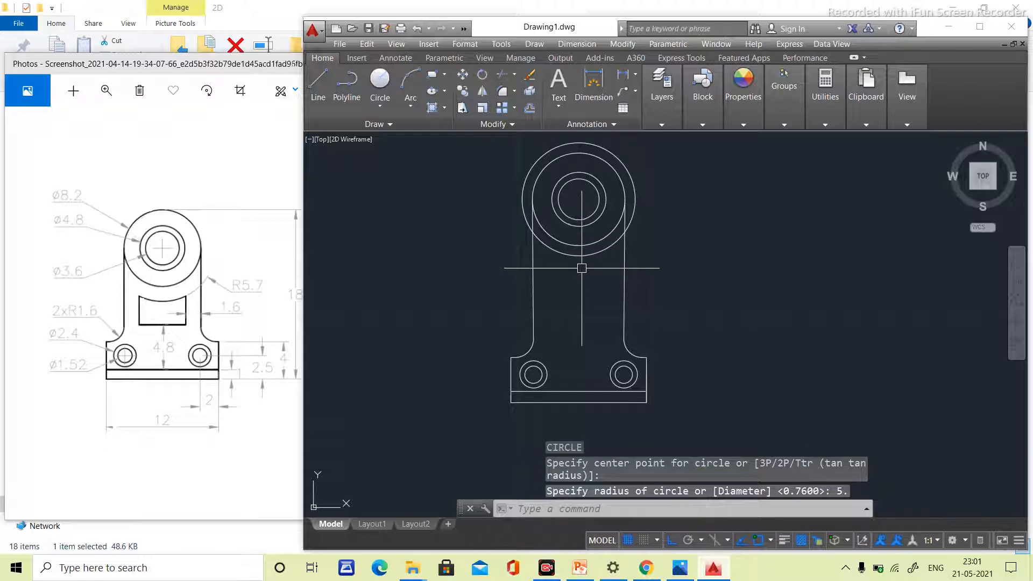
- Draw a 1.6-unit horizontal guide line inward from the upright's right edge, level with the bottom of the radius 5 circle
{"action": "scroll", "coordinate": [590, 252], "scroll_direction": "up", "scroll_amount": 4}
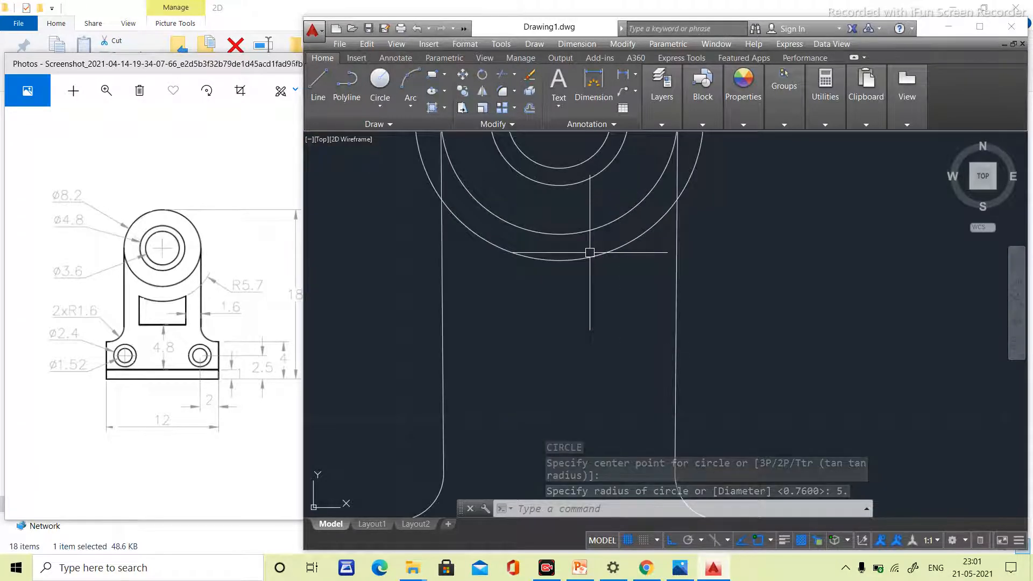
{"action": "type", "text": "l"}
{"action": "key", "text": "Return"}
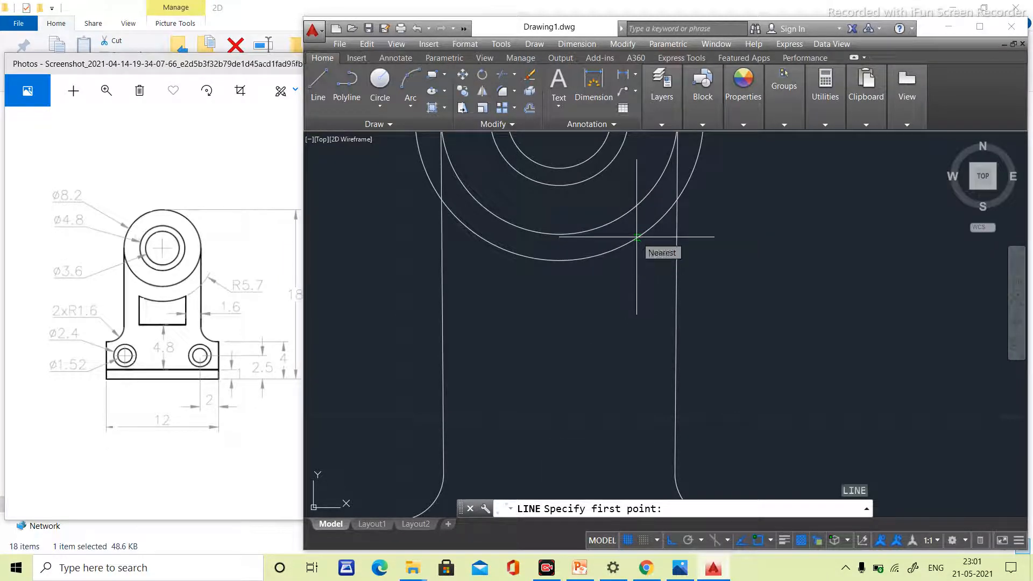
{"action": "left_click", "coordinate": [677, 260]}
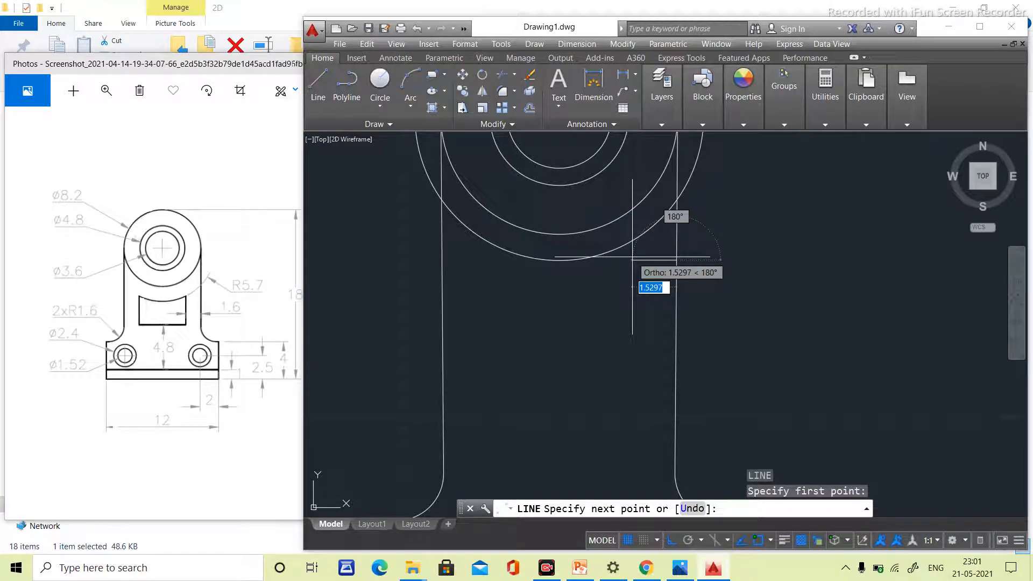
{"action": "type", "text": "1.6"}
{"action": "key", "text": "Return"}
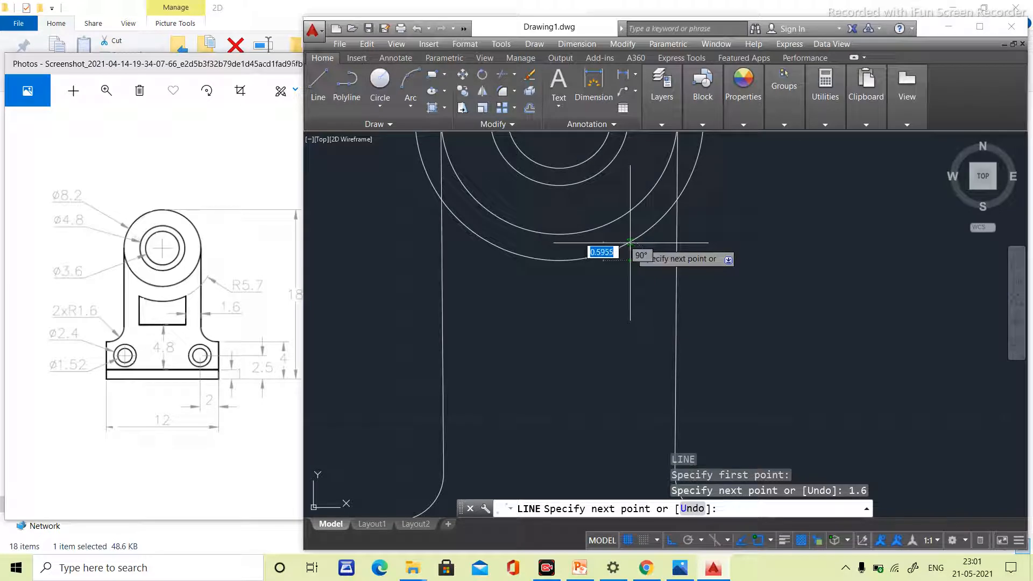
- Continue the line from the guide's inner end vertically up to the radius 5 circle
{"action": "scroll", "coordinate": [628, 233], "scroll_direction": "up", "scroll_amount": 3}
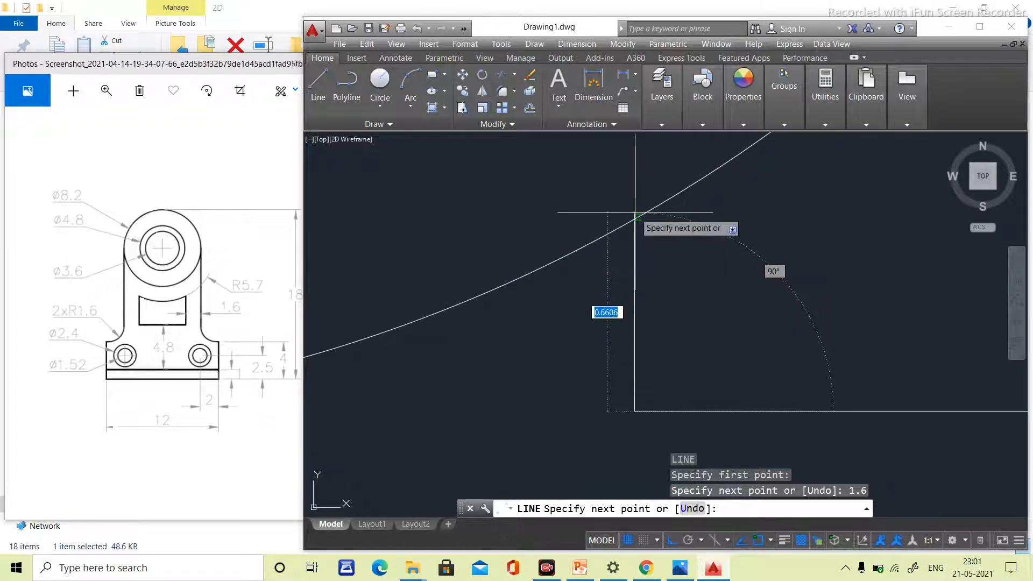
{"action": "scroll", "coordinate": [633, 219], "scroll_direction": "up", "scroll_amount": 1}
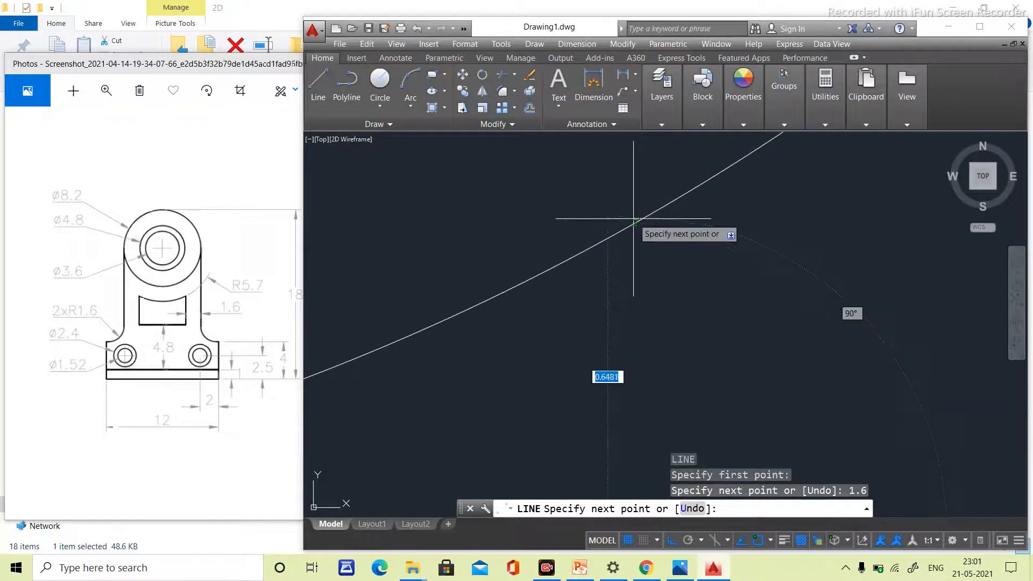
{"action": "left_click", "coordinate": [632, 289]}
{"action": "scroll", "coordinate": [632, 277], "scroll_direction": "down", "scroll_amount": 2}
{"action": "middle_click_drag", "start_coordinate": [648, 207], "coordinate": [637, 139]}
{"action": "middle_click_drag", "start_coordinate": [607, 431], "coordinate": [614, 364]}
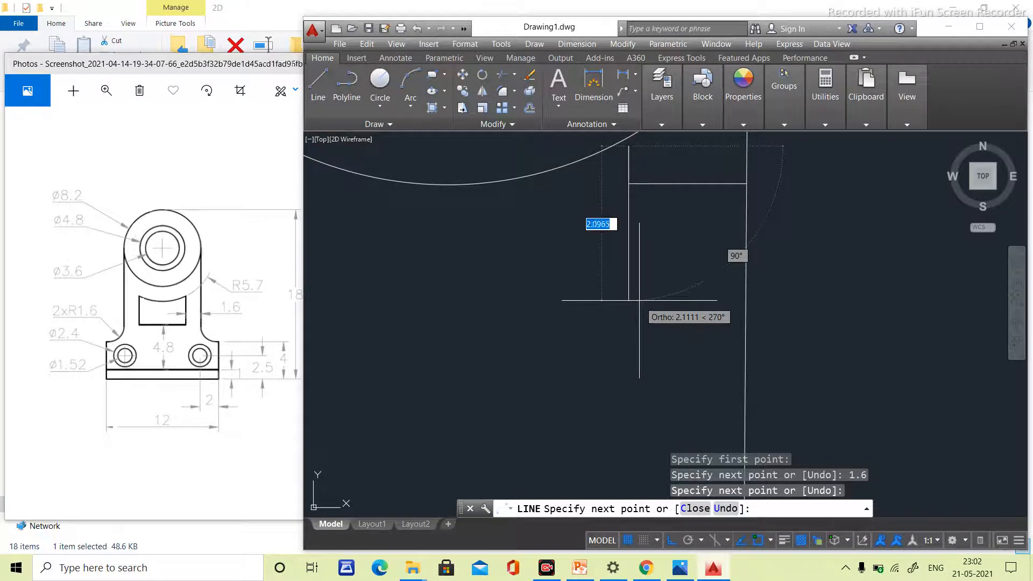
- Continue the line down the window's right side, about 5.4 units across its bottom, and about 3.4 units up to the radius 5 circle
{"action": "scroll", "coordinate": [627, 323], "scroll_direction": "down", "scroll_amount": 3}
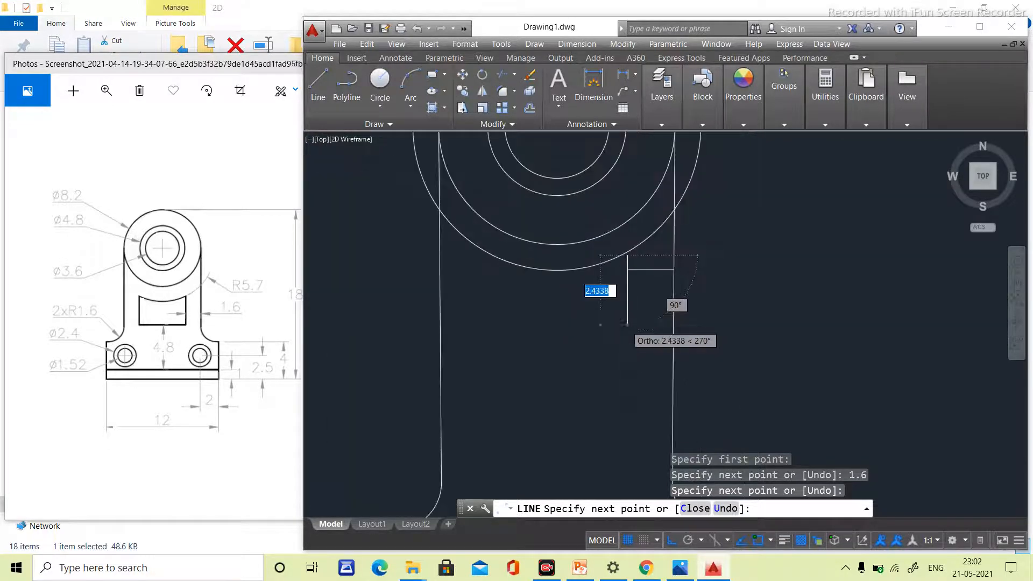
{"action": "scroll", "coordinate": [627, 325], "scroll_direction": "down", "scroll_amount": 2}
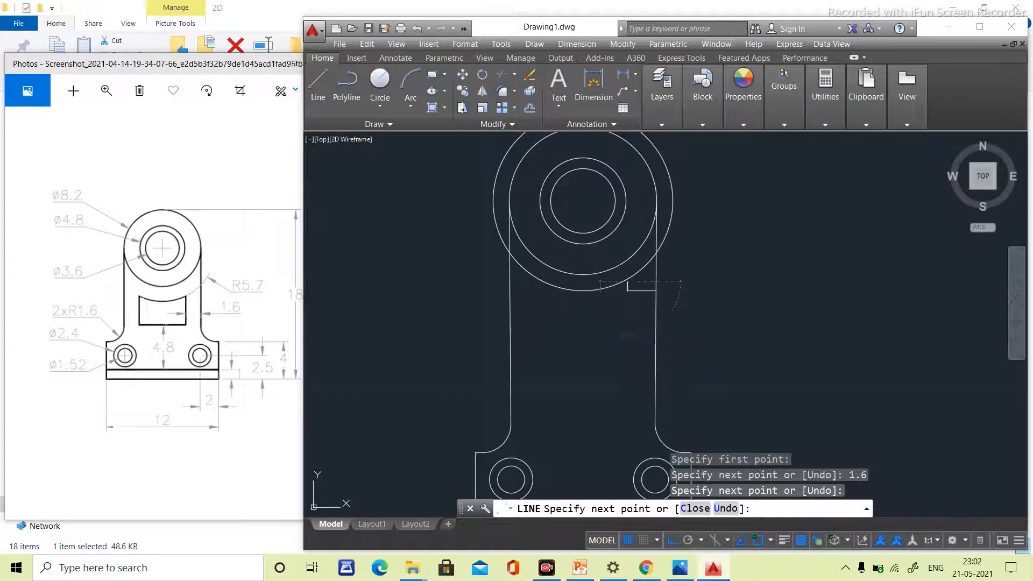
{"action": "left_click", "coordinate": [627, 334]}
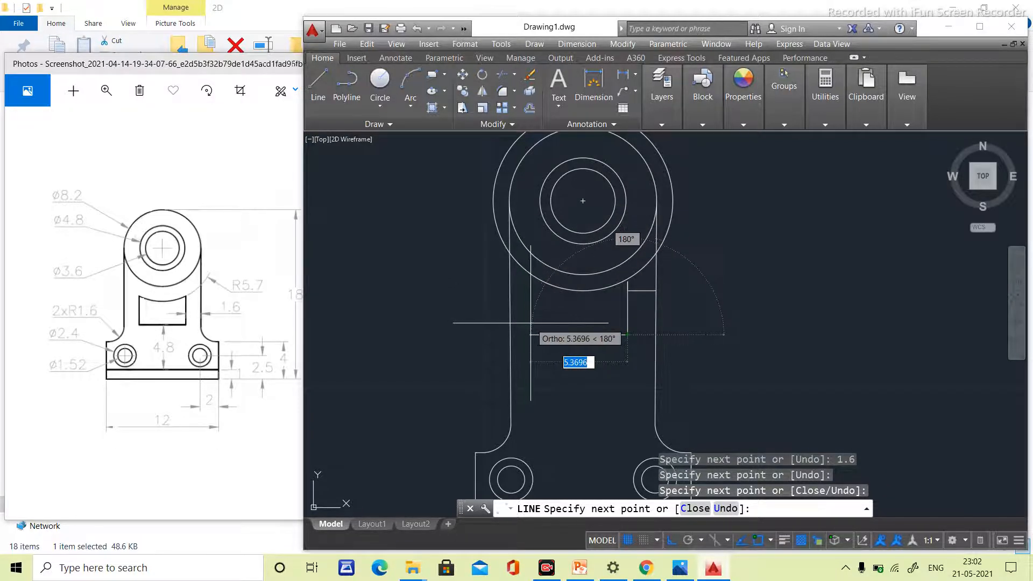
{"action": "left_click", "coordinate": [531, 325]}
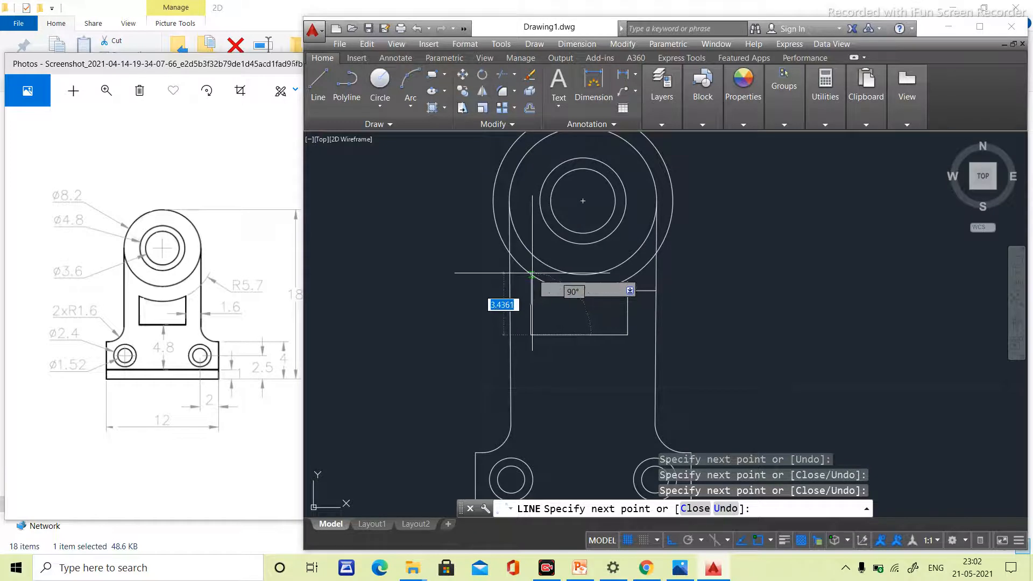
{"action": "scroll", "coordinate": [533, 275], "scroll_direction": "up", "scroll_amount": 5}
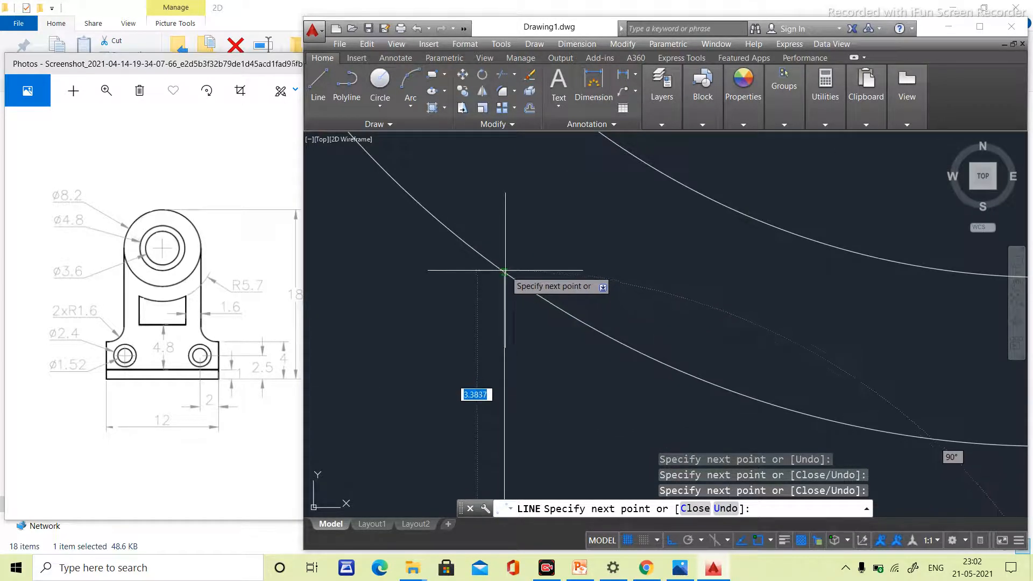
{"action": "left_click", "coordinate": [505, 274]}
{"action": "scroll", "coordinate": [511, 272], "scroll_direction": "up", "scroll_amount": 3}
{"action": "scroll", "coordinate": [511, 270], "scroll_direction": "down", "scroll_amount": 6}
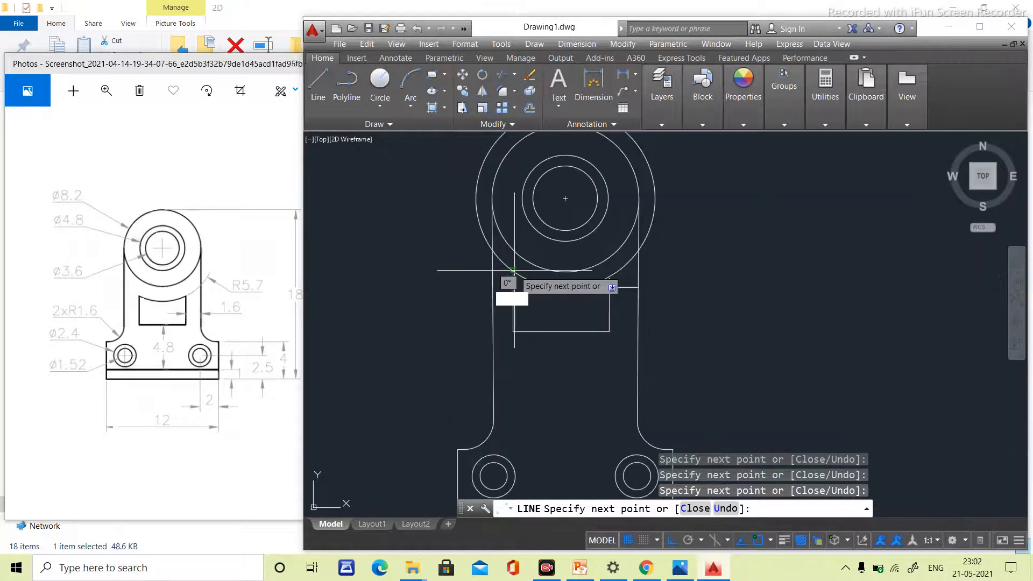
{"action": "key", "text": "Escape"}
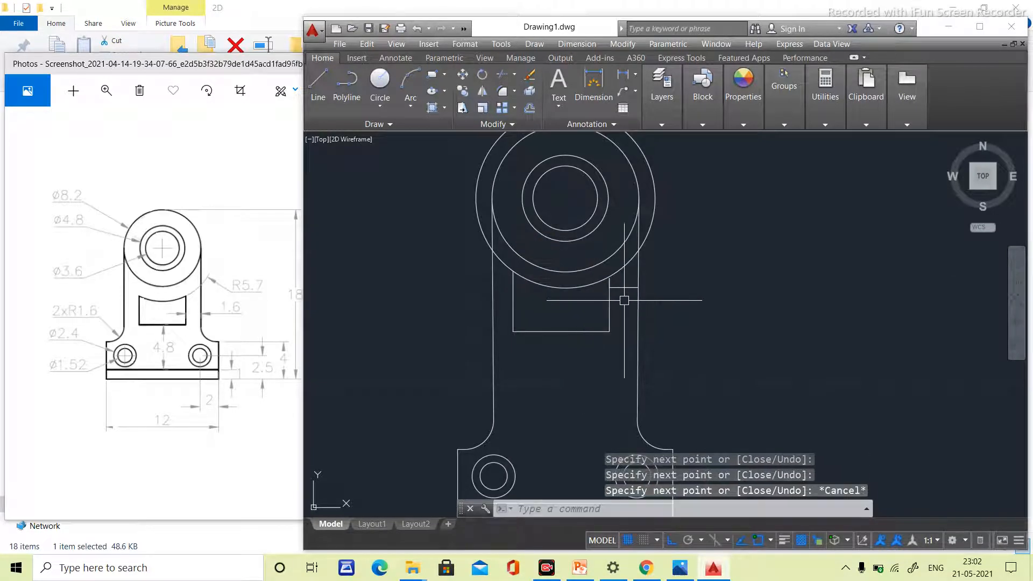
- Erase the 1.6-unit horizontal guide line and extend the window's right side up to the radius 5 circle
{"action": "left_click", "coordinate": [623, 288]}
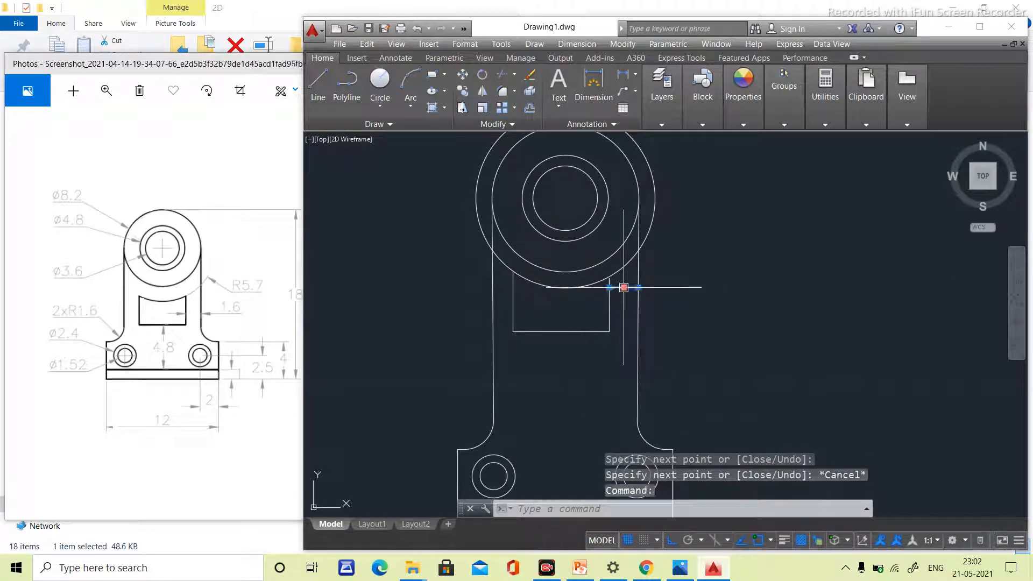
{"action": "key", "text": "Delete"}
{"action": "scroll", "coordinate": [608, 303], "scroll_direction": "up", "scroll_amount": 10}
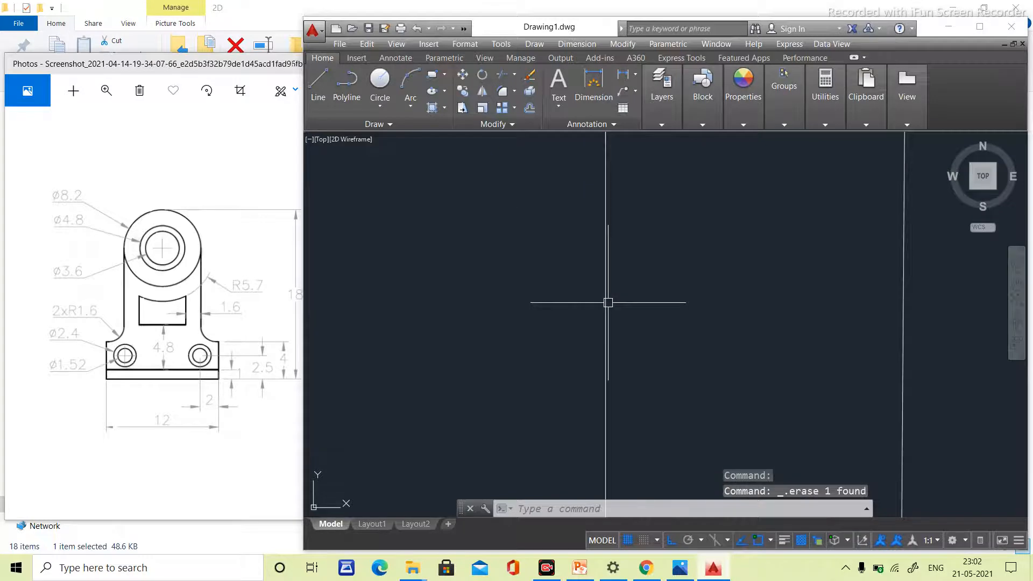
{"action": "scroll", "coordinate": [608, 302], "scroll_direction": "down", "scroll_amount": 5}
{"action": "type", "text": "EX"}
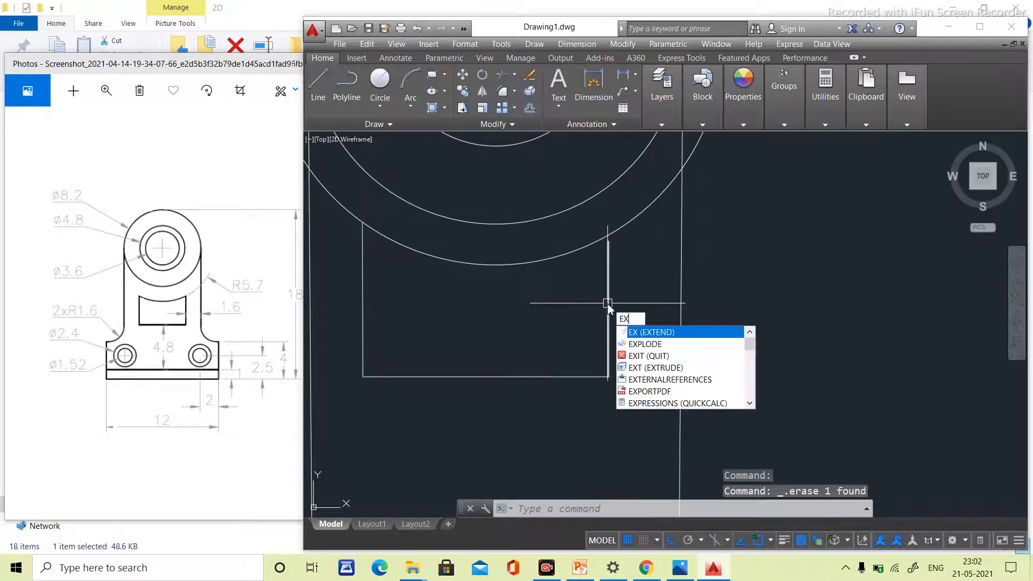
{"action": "key", "text": "Return"}
{"action": "key", "text": "Return"}
{"action": "scroll", "coordinate": [601, 269], "scroll_direction": "down", "scroll_amount": 4}
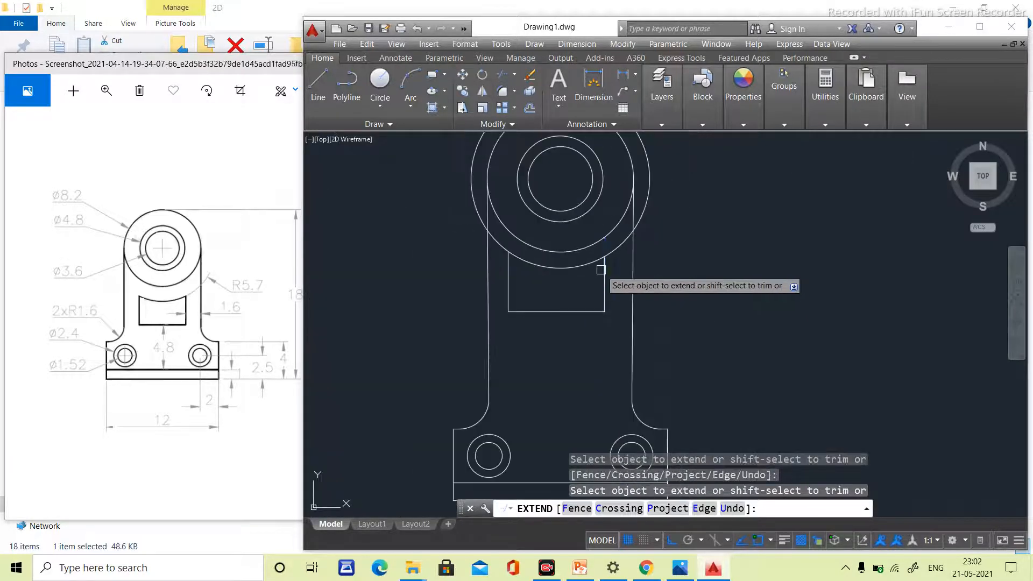
{"action": "key", "text": "Escape"}
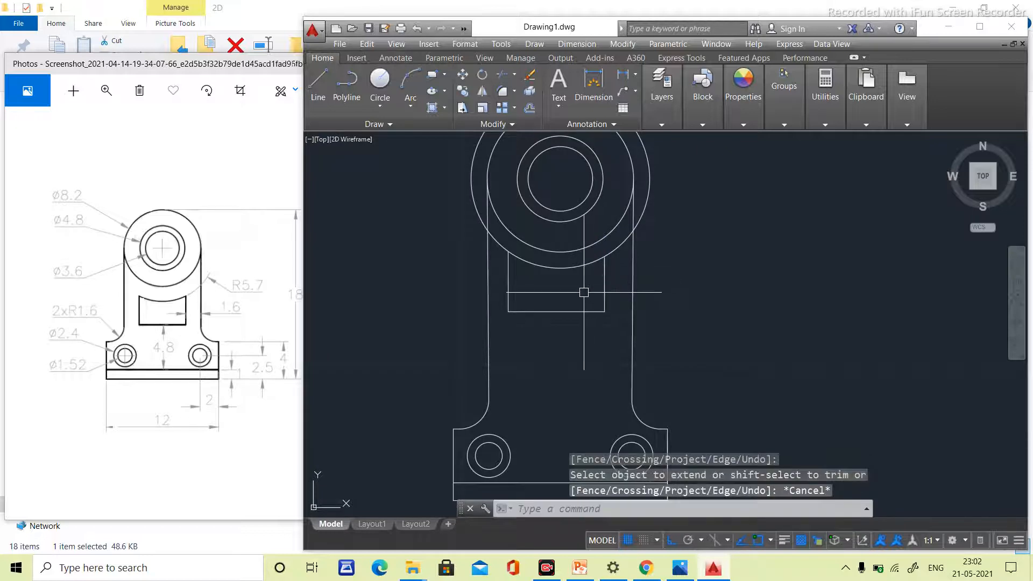
{"action": "key", "text": "Return"}
{"action": "left_click", "coordinate": [613, 253]}
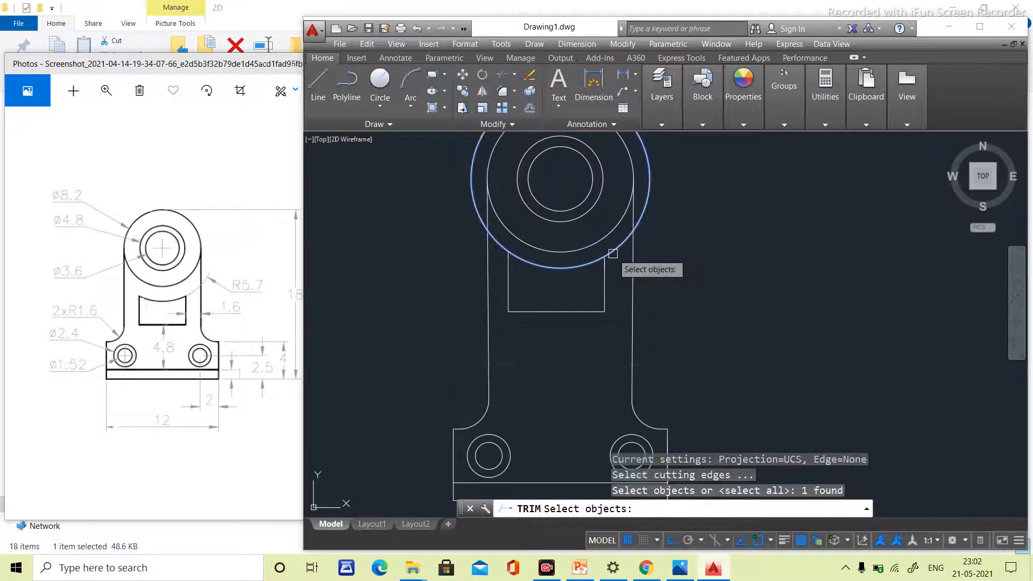
{"action": "key", "text": "Escape"}
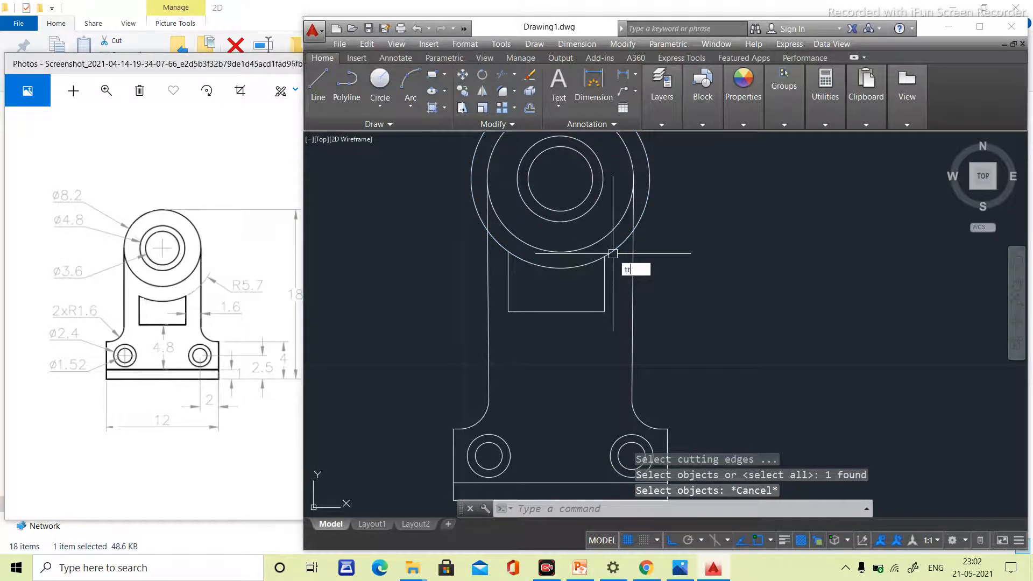
- Trim the radius 5 circle to the arc closing the window's top and erase its leftover outer portion
{"action": "type", "text": "tr"}
{"action": "key", "text": "Return"}
{"action": "key", "text": "Return"}
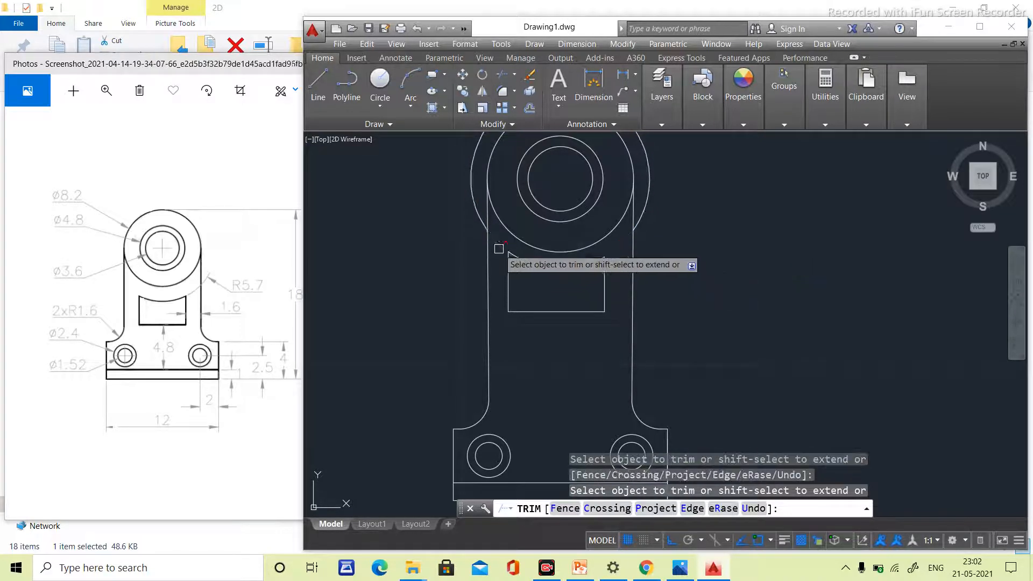
{"action": "key", "text": "Escape"}
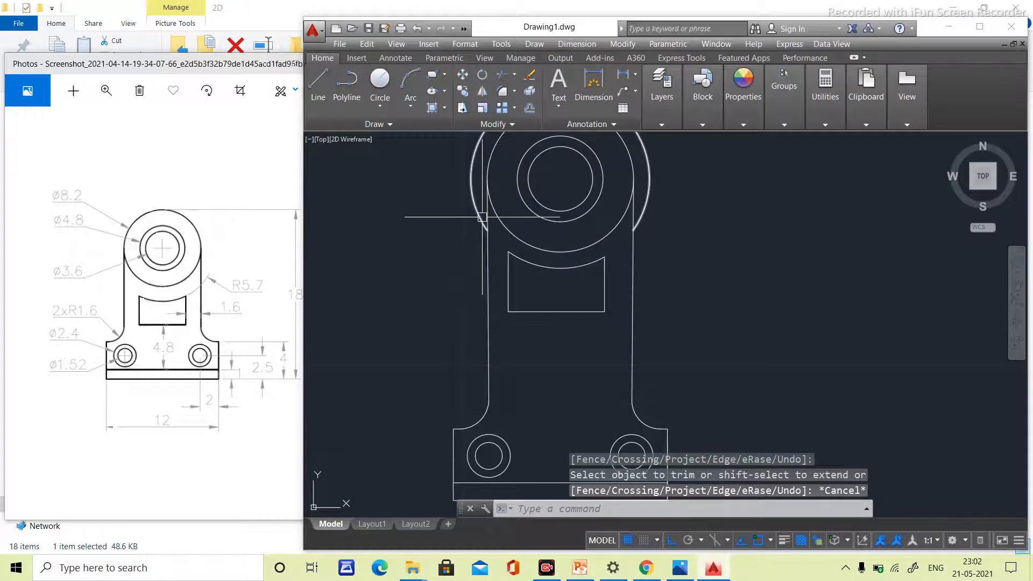
{"action": "left_click", "coordinate": [482, 217]}
{"action": "key", "text": "Delete"}
- Add an aligned dimension for the full width of the base's bottom edge and place it below the bracket
{"action": "scroll", "coordinate": [482, 217], "scroll_direction": "down", "scroll_amount": 5}
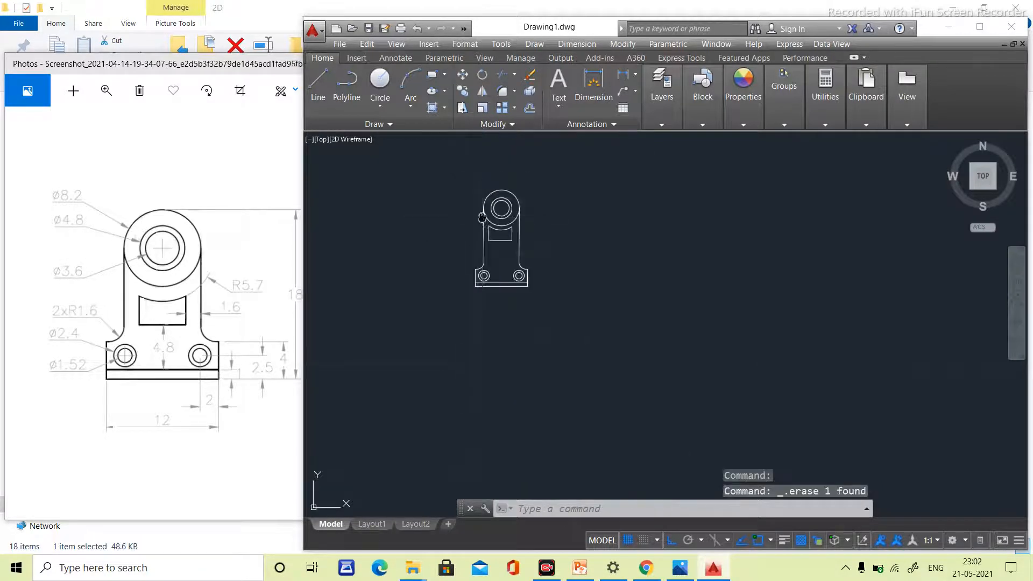
{"action": "scroll", "coordinate": [506, 293], "scroll_direction": "up", "scroll_amount": 3}
{"action": "middle_click_drag", "start_coordinate": [507, 293], "coordinate": [506, 284]}
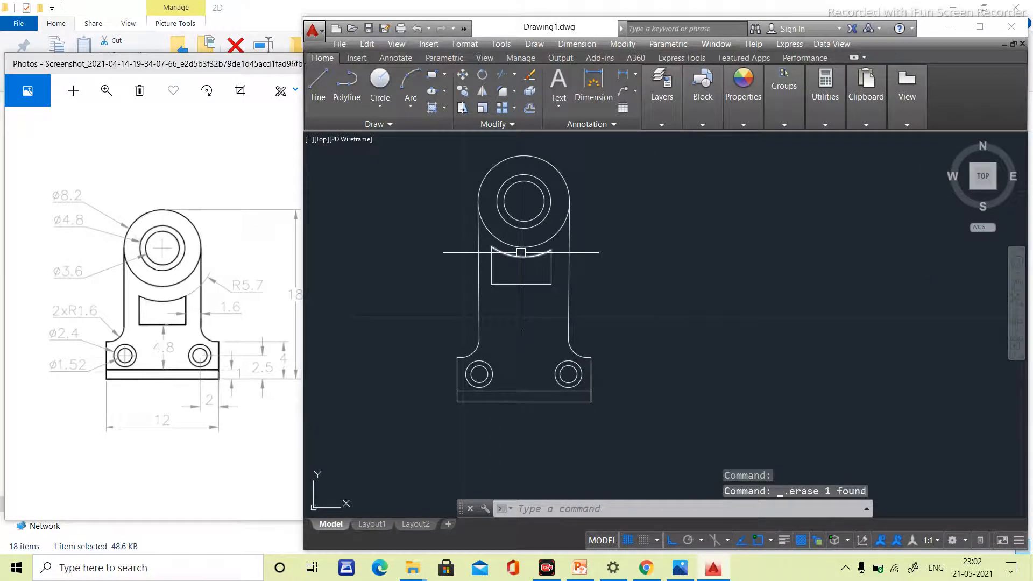
{"action": "scroll", "coordinate": [521, 252], "scroll_direction": "up", "scroll_amount": 2}
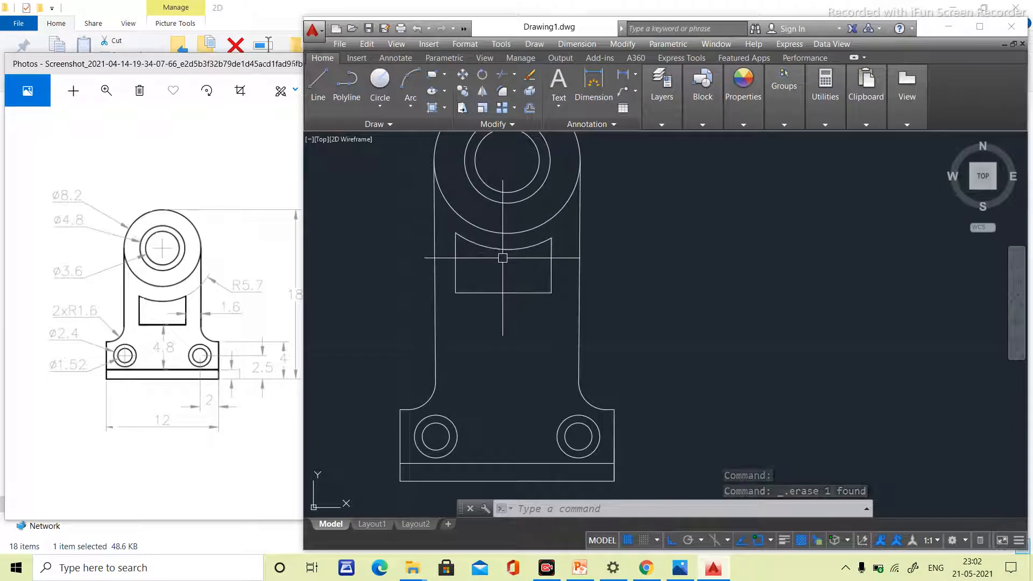
{"action": "scroll", "coordinate": [569, 380], "scroll_direction": "down", "scroll_amount": 2}
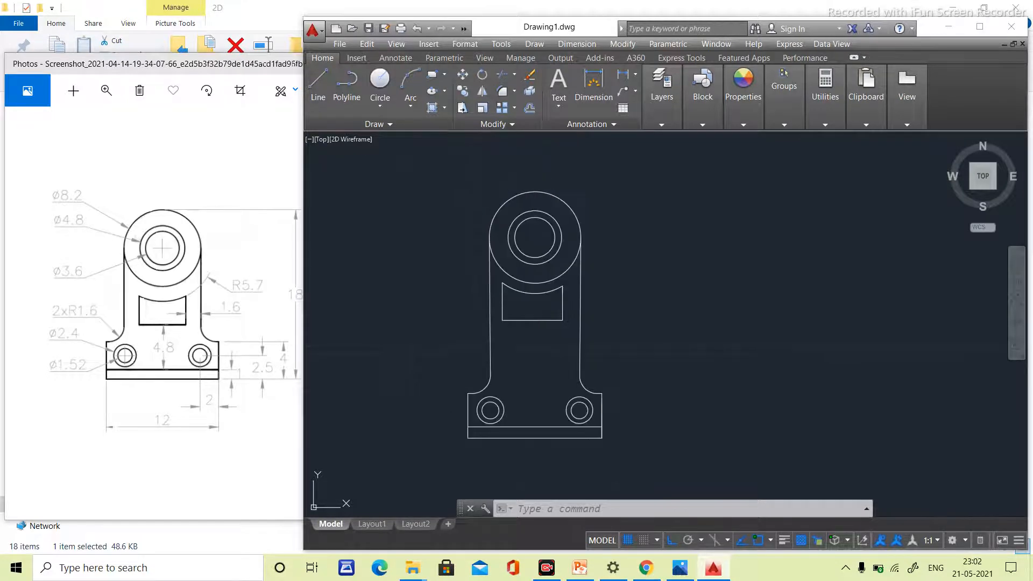
{"action": "middle_click_drag", "start_coordinate": [580, 367], "coordinate": [563, 395]}
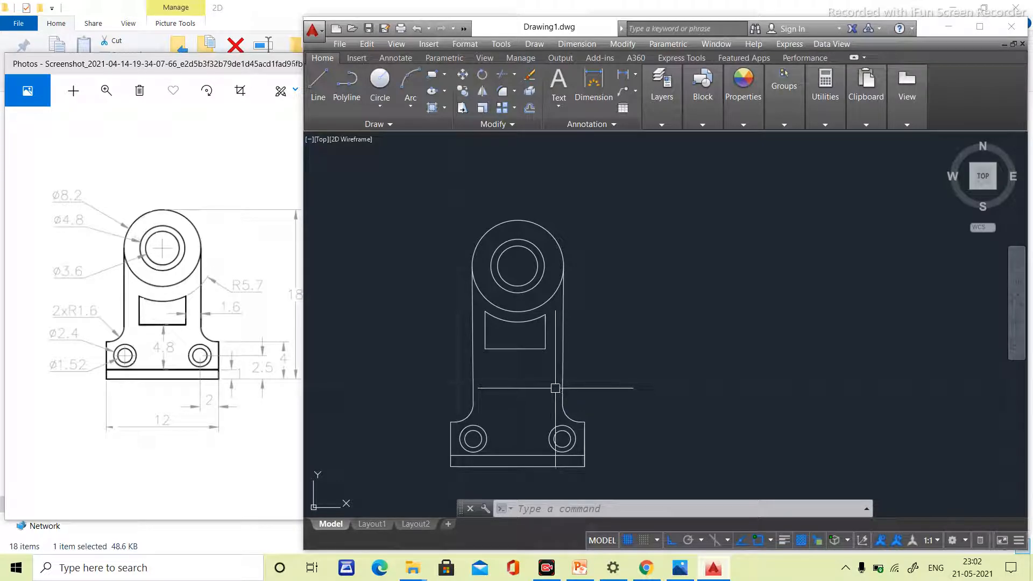
{"action": "type", "text": "l"}
{"action": "key", "text": "Return"}
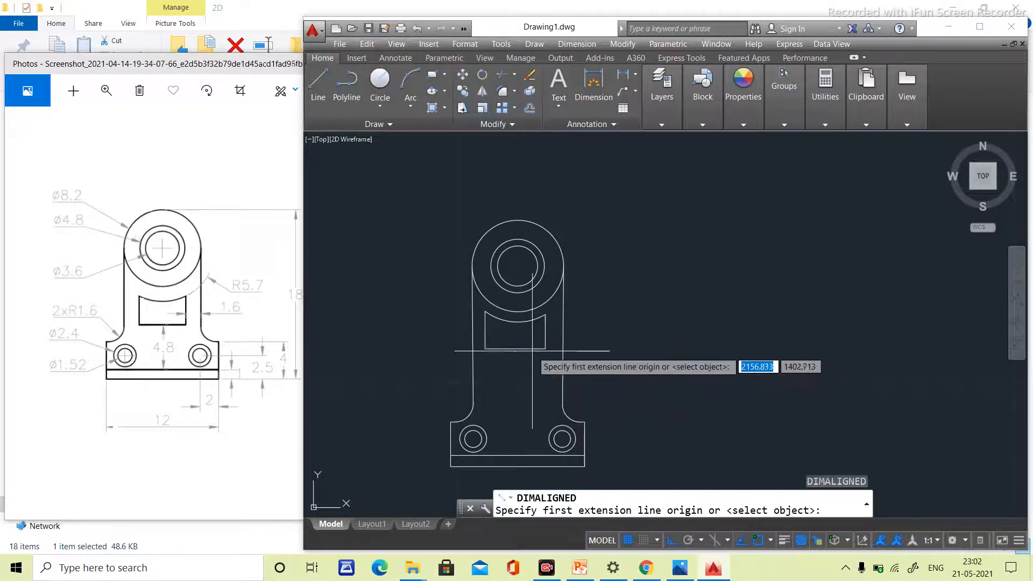
{"action": "left_click", "coordinate": [451, 466]}
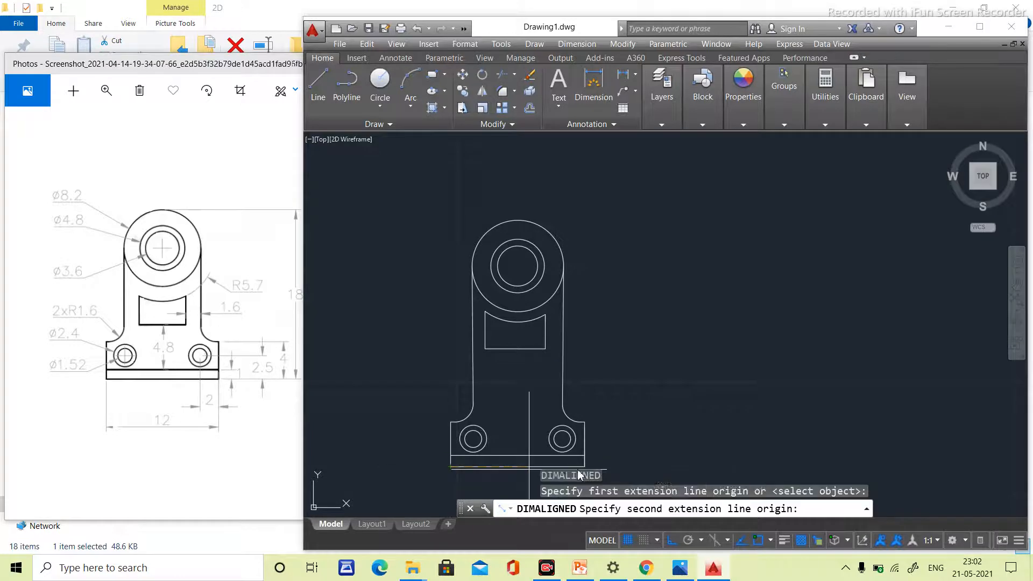
{"action": "left_click", "coordinate": [585, 466]}
{"action": "scroll", "coordinate": [562, 422], "scroll_direction": "down", "scroll_amount": 2}
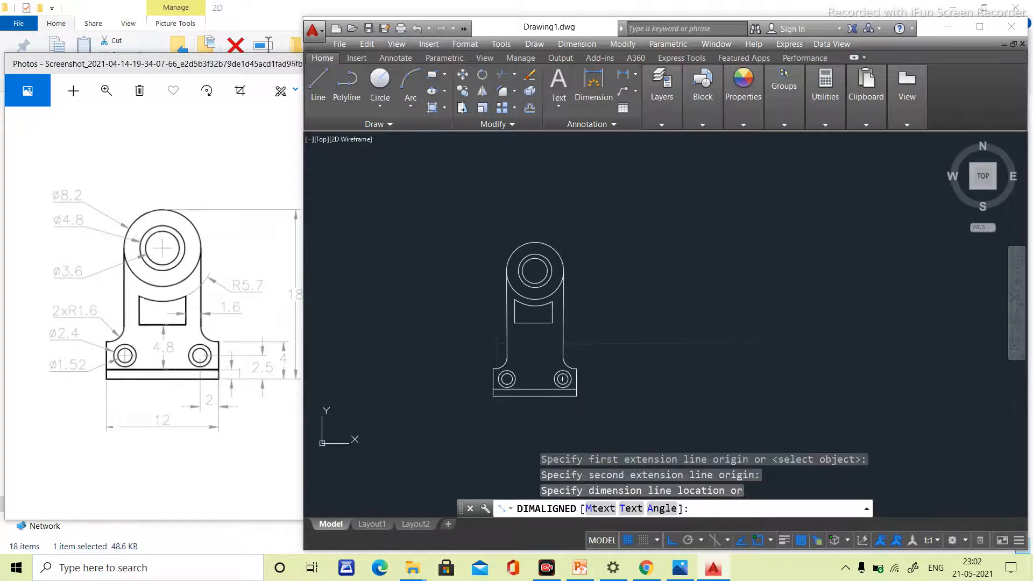
{"action": "left_click", "coordinate": [562, 425]}
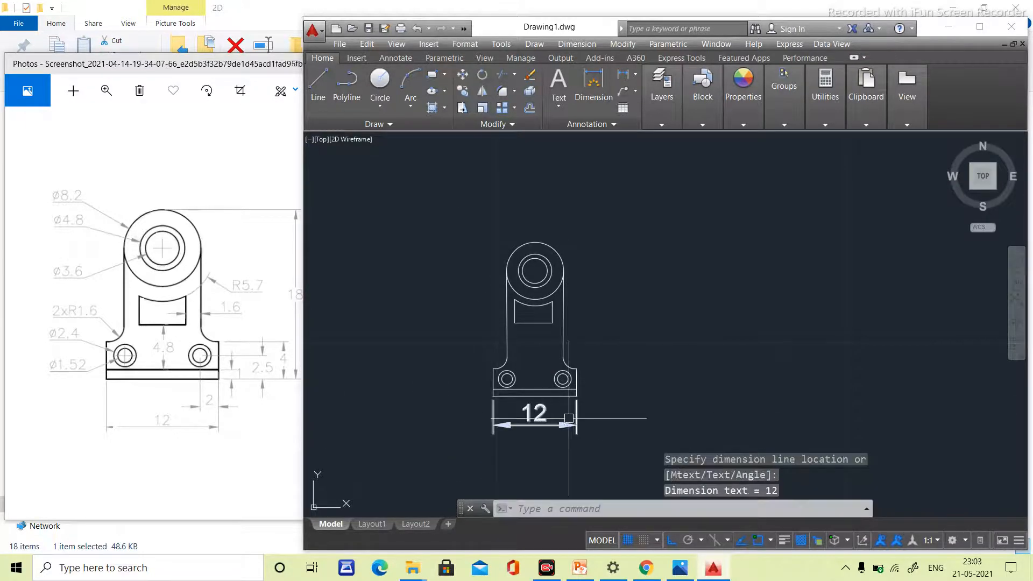
- Add an aligned dimension to the right base edge's segment from the bottom to hole-centre height, placed to the right of the base
{"action": "key", "text": "Return"}
{"action": "key", "text": "Return"}
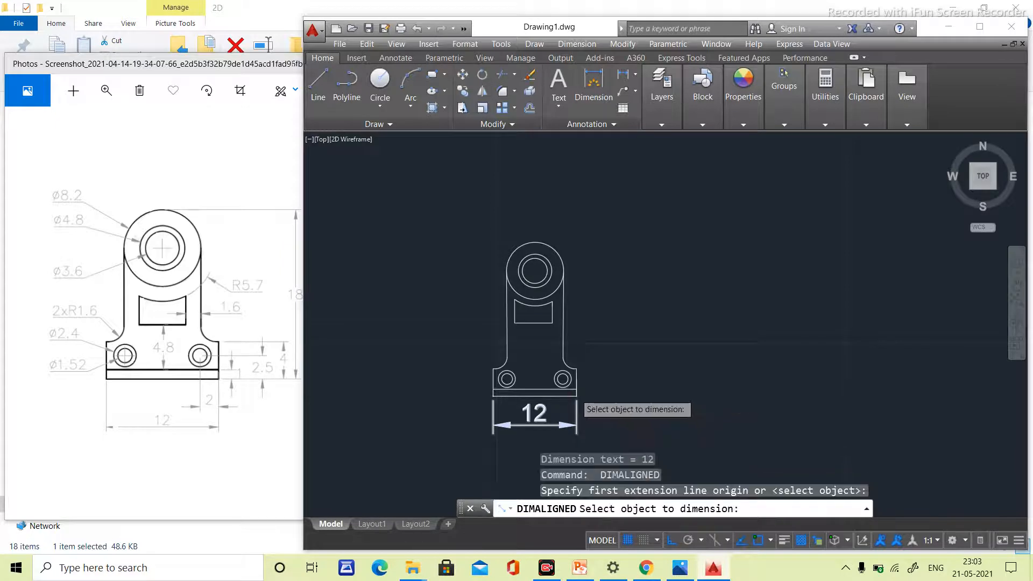
{"action": "scroll", "coordinate": [576, 394], "scroll_direction": "up", "scroll_amount": 10}
{"action": "left_click", "coordinate": [575, 393]}
{"action": "scroll", "coordinate": [683, 396], "scroll_direction": "down", "scroll_amount": 8}
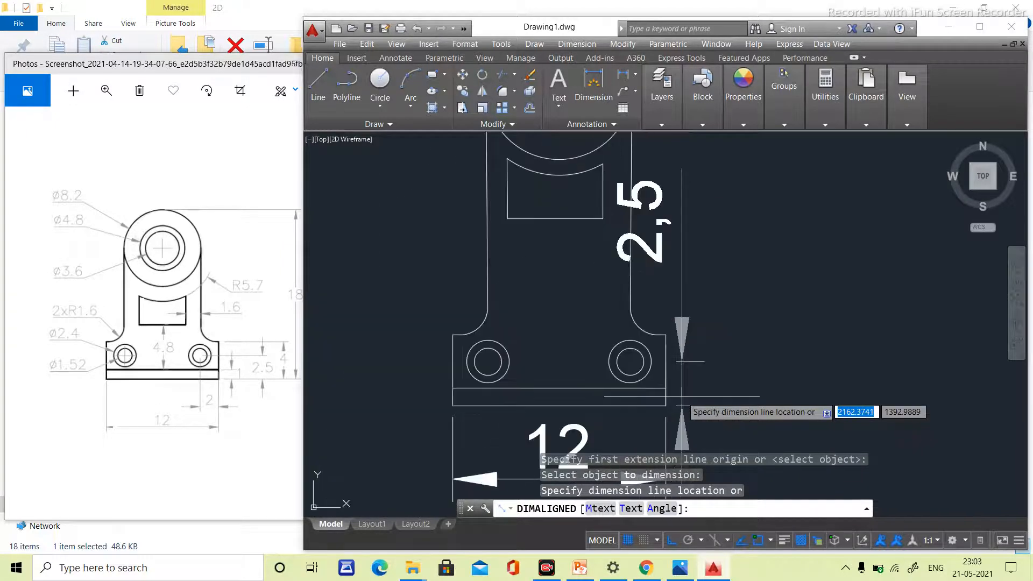
{"action": "left_click", "coordinate": [738, 385]}
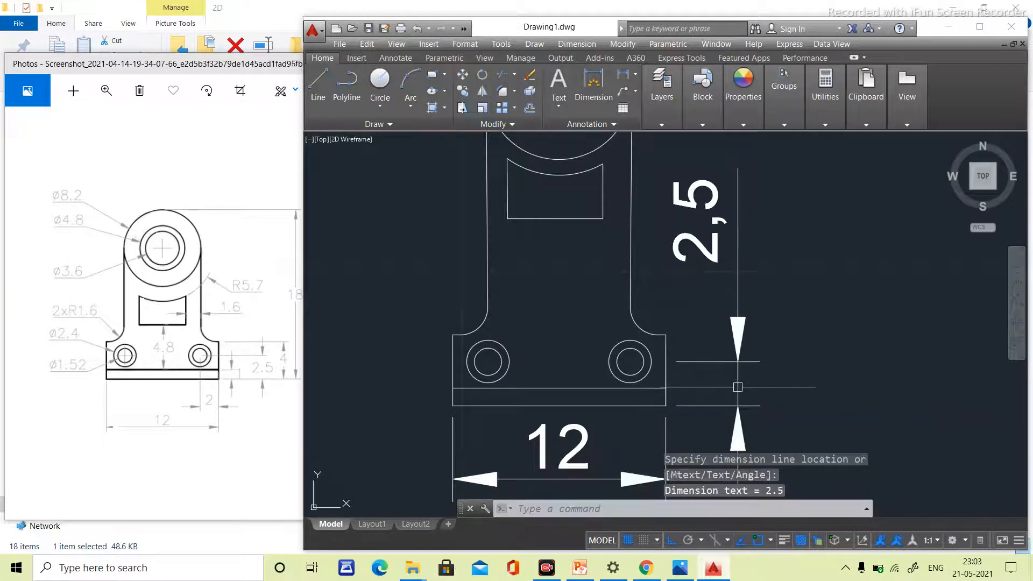
- Switch to the bracket reference image in Photos, enlarge the window and examine the drawing's dimensions up close
{"action": "scroll", "coordinate": [701, 379], "scroll_direction": "down", "scroll_amount": 6}
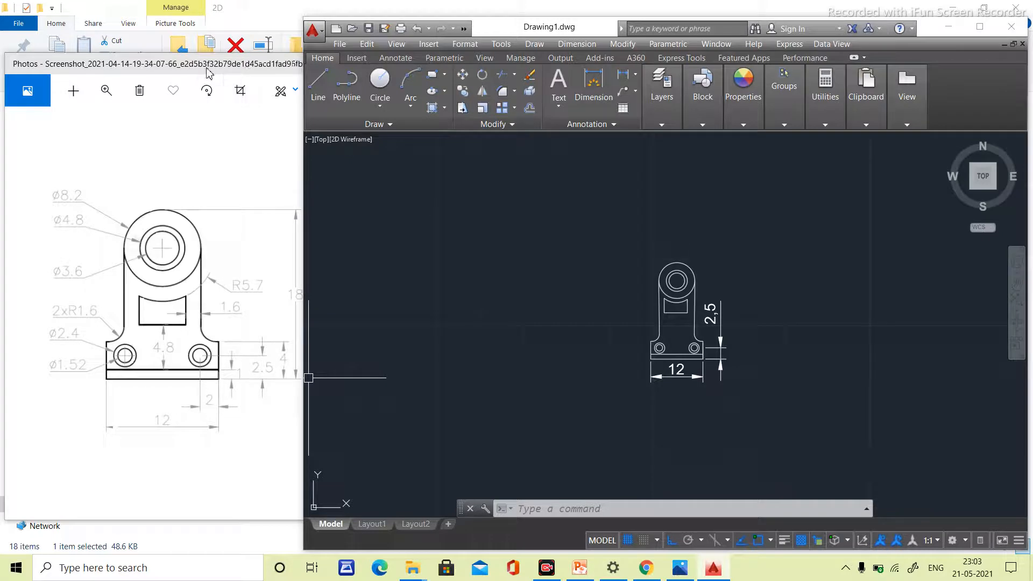
{"action": "left_click", "coordinate": [238, 93]}
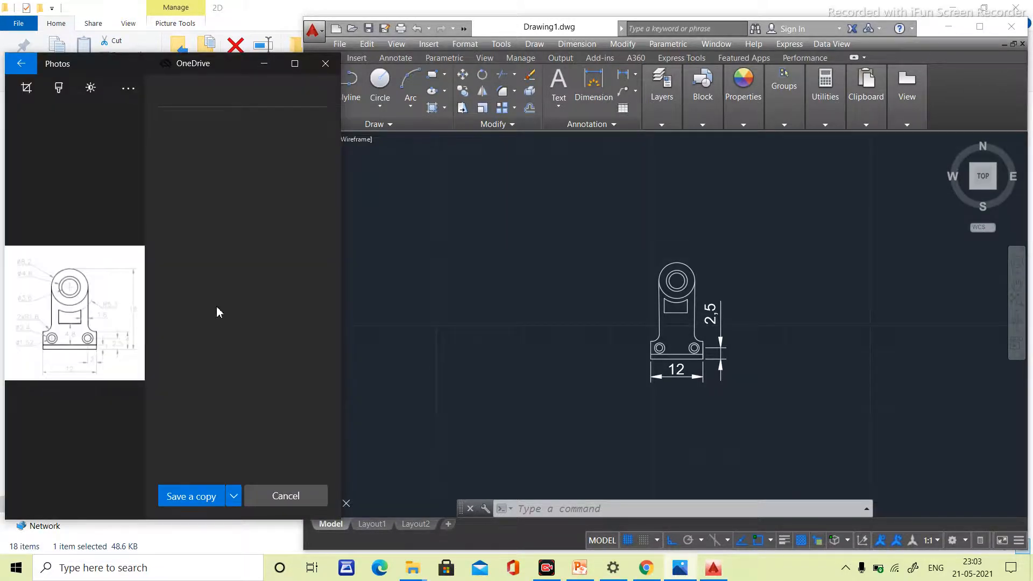
{"action": "left_click", "coordinate": [295, 64]}
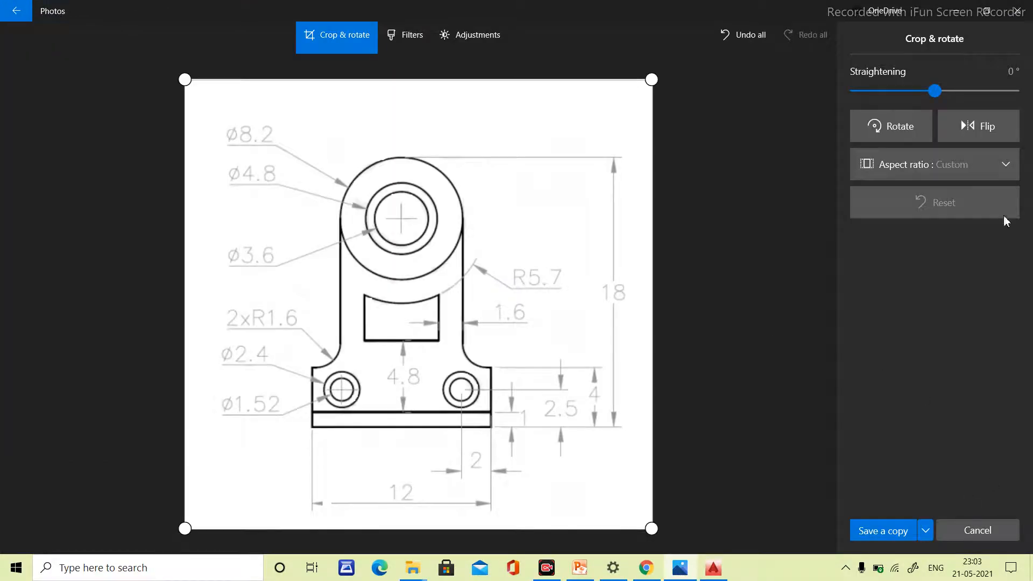
{"action": "left_click", "coordinate": [16, 11]}
{"action": "left_click", "coordinate": [460, 318]}
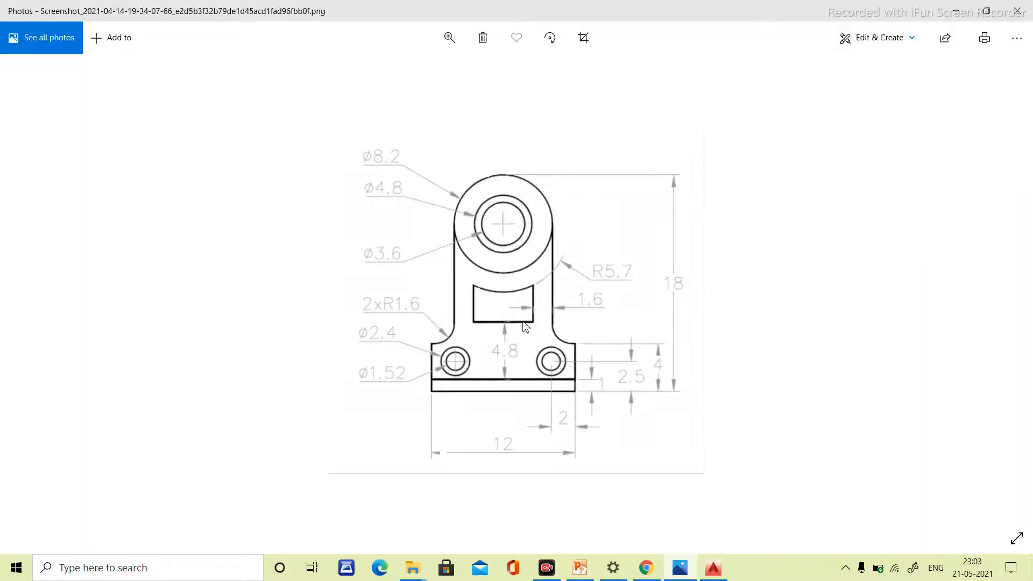
{"action": "scroll", "coordinate": [377, 334], "scroll_direction": "up", "scroll_amount": 4}
{"action": "mouse_move", "coordinate": [331, 89]}
{"action": "left_mouse_down"}
{"action": "mouse_move", "coordinate": [299, 90]}
{"action": "mouse_move", "coordinate": [332, 173]}
{"action": "mouse_move", "coordinate": [364, 104]}
{"action": "mouse_move", "coordinate": [293, 74]}
{"action": "left_mouse_up"}
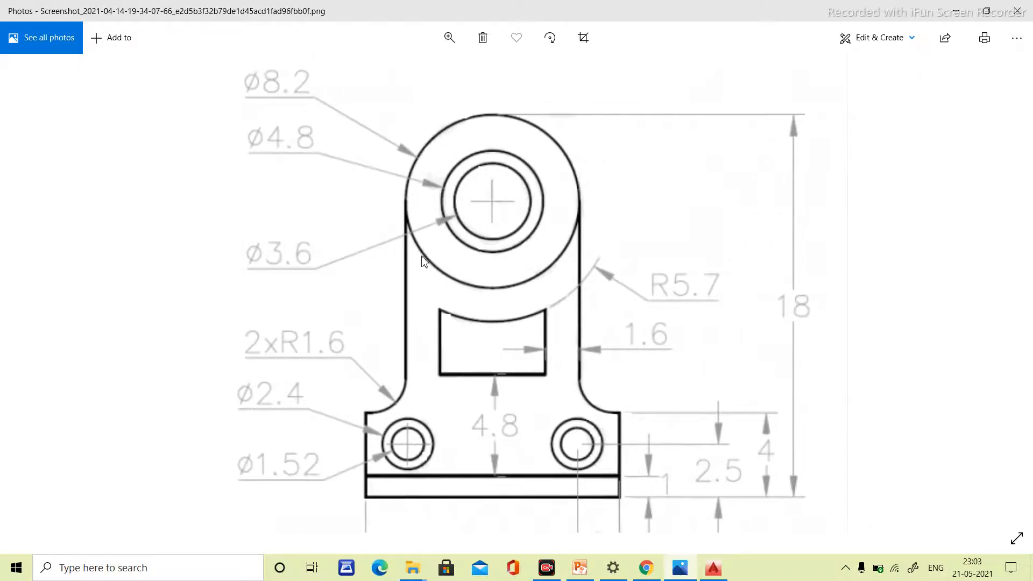
{"action": "scroll", "coordinate": [454, 266], "scroll_direction": "down", "scroll_amount": 4}
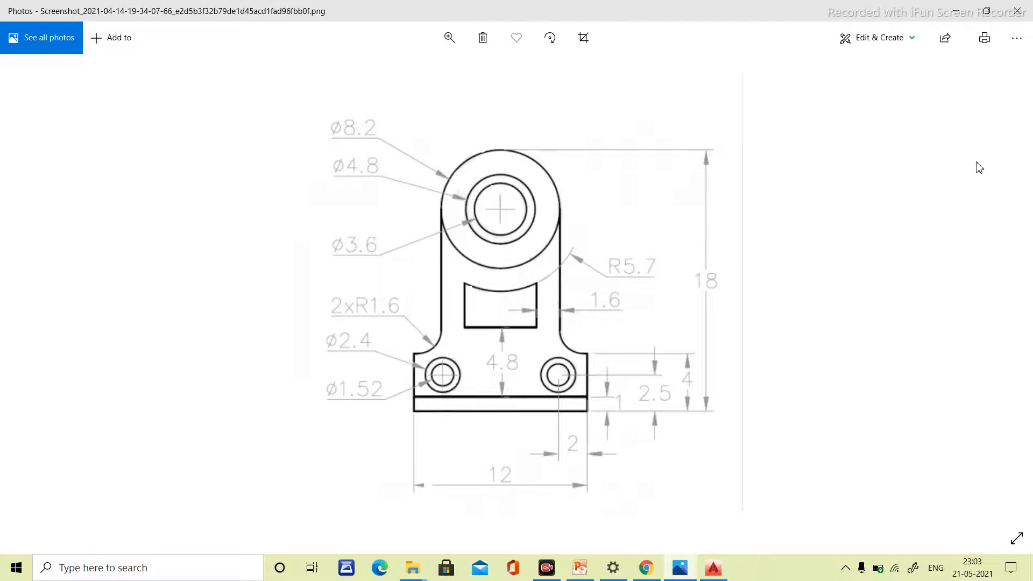
- Capture a fullscreen snip of the reference image and maximize it in Snip & Sketch
{"action": "left_click", "coordinate": [916, 565]}
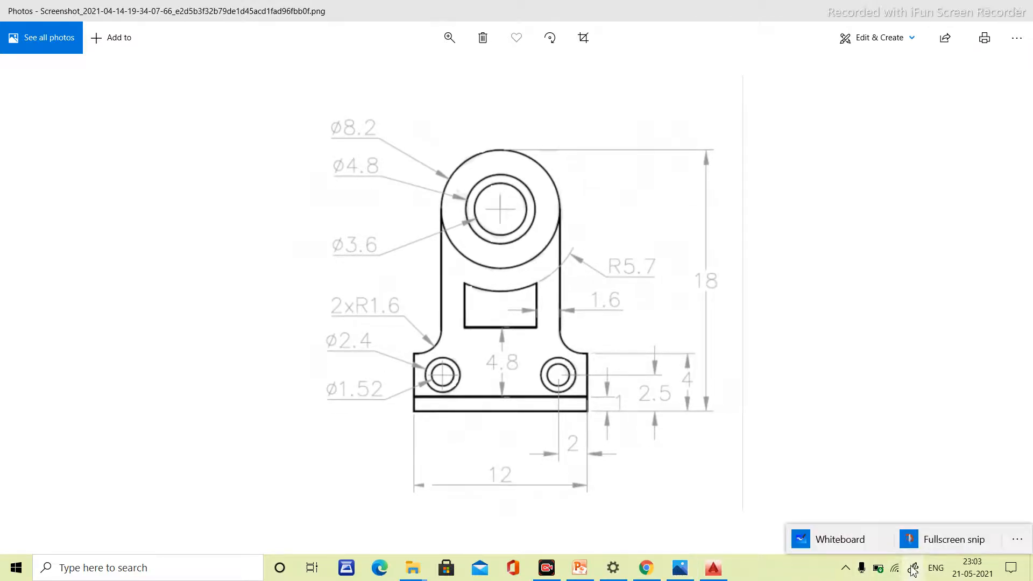
{"action": "left_click", "coordinate": [917, 540]}
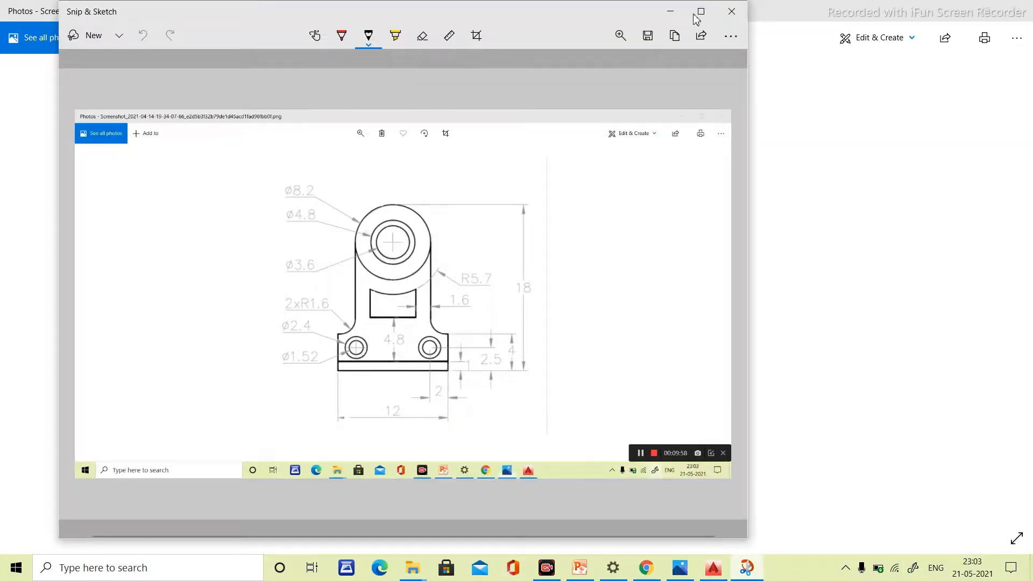
{"action": "left_click", "coordinate": [701, 11]}
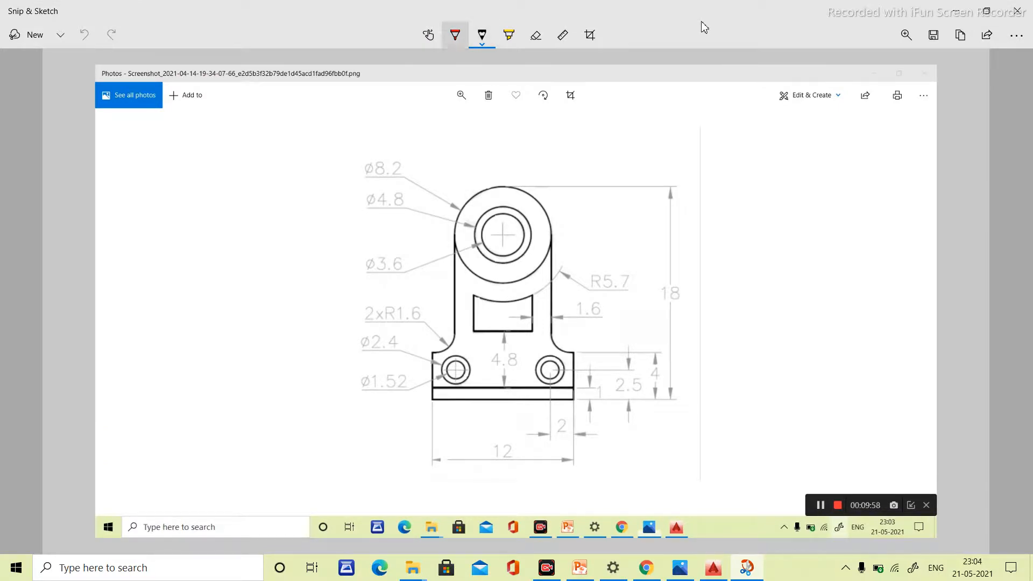
- Handwrite "Cad by" and the author's first name with the red ballpoint pen beside the bracket, and underline it
{"action": "left_click", "coordinate": [455, 35]}
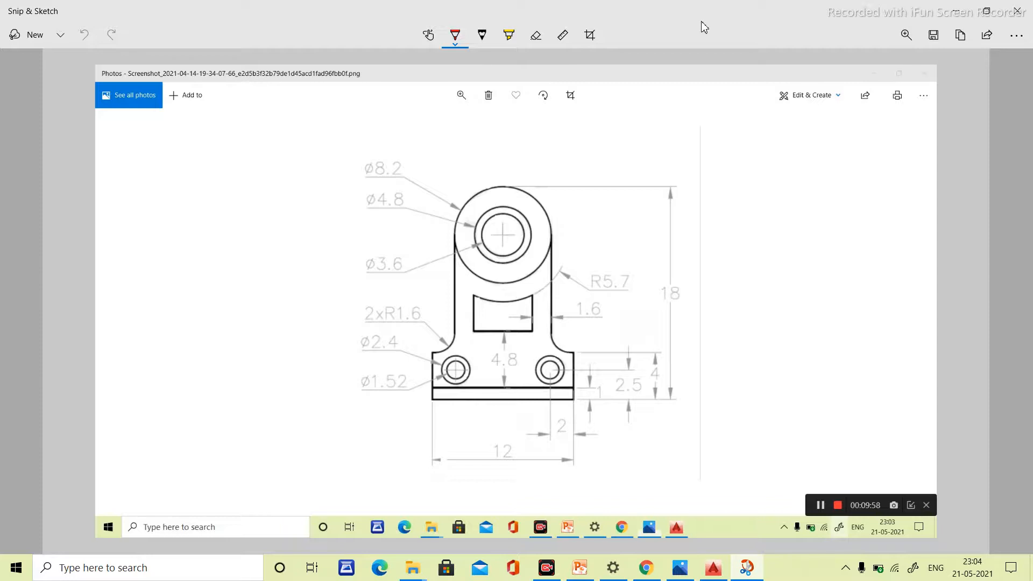
{"action": "left_click_drag", "start_coordinate": [199, 281], "coordinate": [210, 284]}
{"action": "mouse_move", "coordinate": [236, 251]}
{"action": "left_mouse_down"}
{"action": "mouse_move", "coordinate": [272, 286]}
{"action": "mouse_move", "coordinate": [276, 269]}
{"action": "left_mouse_up"}
{"action": "mouse_move", "coordinate": [302, 226]}
{"action": "left_mouse_down"}
{"action": "mouse_move", "coordinate": [305, 264]}
{"action": "mouse_move", "coordinate": [317, 249]}
{"action": "left_mouse_up"}
{"action": "mouse_move", "coordinate": [329, 233]}
{"action": "left_mouse_down"}
{"action": "mouse_move", "coordinate": [323, 245]}
{"action": "mouse_move", "coordinate": [329, 233]}
{"action": "mouse_move", "coordinate": [336, 242]}
{"action": "mouse_move", "coordinate": [366, 233]}
{"action": "left_mouse_up"}
{"action": "mouse_move", "coordinate": [375, 189]}
{"action": "left_mouse_down"}
{"action": "mouse_move", "coordinate": [367, 229]}
{"action": "mouse_move", "coordinate": [393, 203]}
{"action": "left_mouse_up"}
{"action": "left_click_drag", "start_coordinate": [165, 343], "coordinate": [418, 251]}
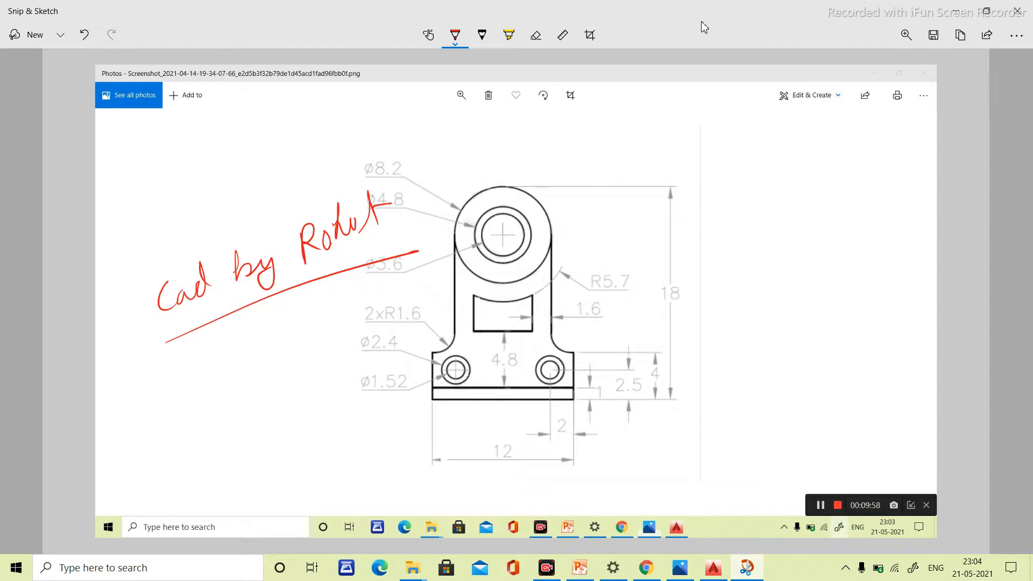
- Handwrite "Autocad 2D and 3D" in red on two lines beneath the underlined title
{"action": "left_click_drag", "start_coordinate": [183, 401], "coordinate": [225, 383]}
{"action": "left_click_drag", "start_coordinate": [222, 371], "coordinate": [244, 363]}
{"action": "mouse_move", "coordinate": [270, 356]}
{"action": "left_mouse_down"}
{"action": "mouse_move", "coordinate": [265, 376]}
{"action": "mouse_move", "coordinate": [296, 364]}
{"action": "left_mouse_up"}
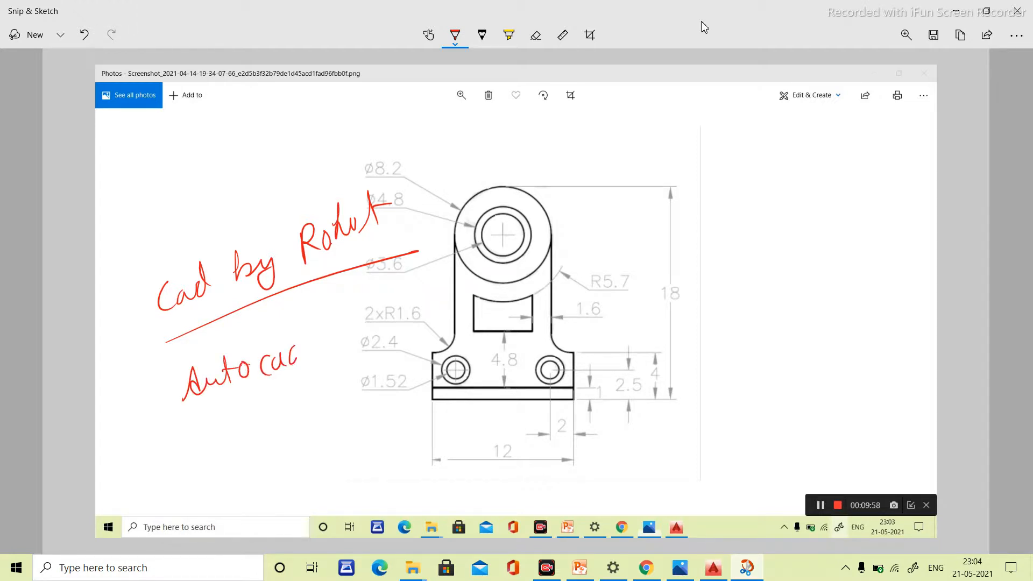
{"action": "left_click_drag", "start_coordinate": [295, 326], "coordinate": [304, 356]}
{"action": "left_click_drag", "start_coordinate": [324, 323], "coordinate": [345, 339]}
{"action": "left_click_drag", "start_coordinate": [343, 314], "coordinate": [347, 336]}
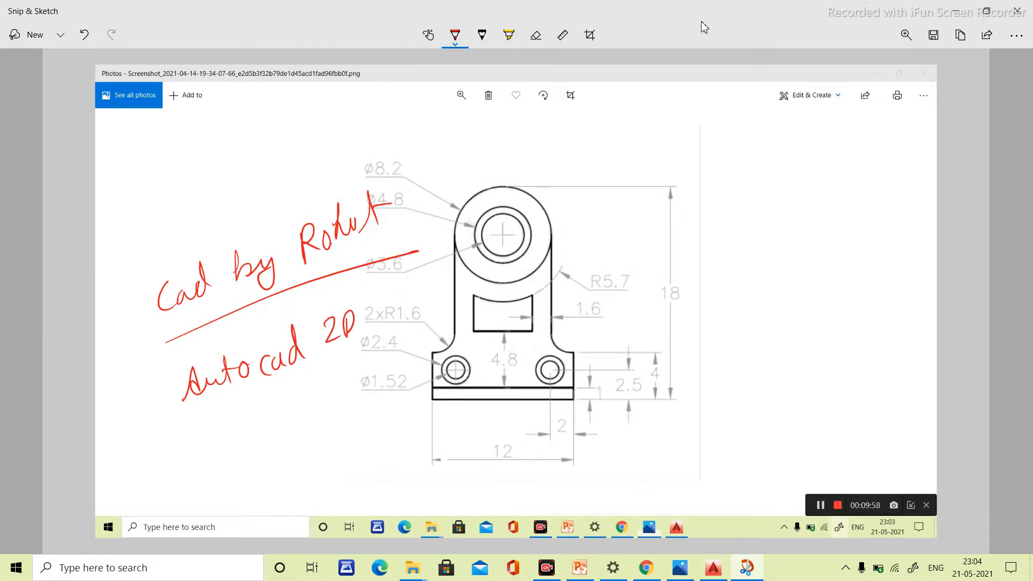
{"action": "mouse_move", "coordinate": [241, 414]}
{"action": "left_mouse_down"}
{"action": "mouse_move", "coordinate": [235, 424]}
{"action": "mouse_move", "coordinate": [283, 396]}
{"action": "mouse_move", "coordinate": [282, 416]}
{"action": "left_mouse_up"}
{"action": "left_click_drag", "start_coordinate": [292, 388], "coordinate": [305, 409]}
{"action": "mouse_move", "coordinate": [318, 370]}
{"action": "left_mouse_down"}
{"action": "mouse_move", "coordinate": [332, 378]}
{"action": "mouse_move", "coordinate": [326, 398]}
{"action": "left_mouse_up"}
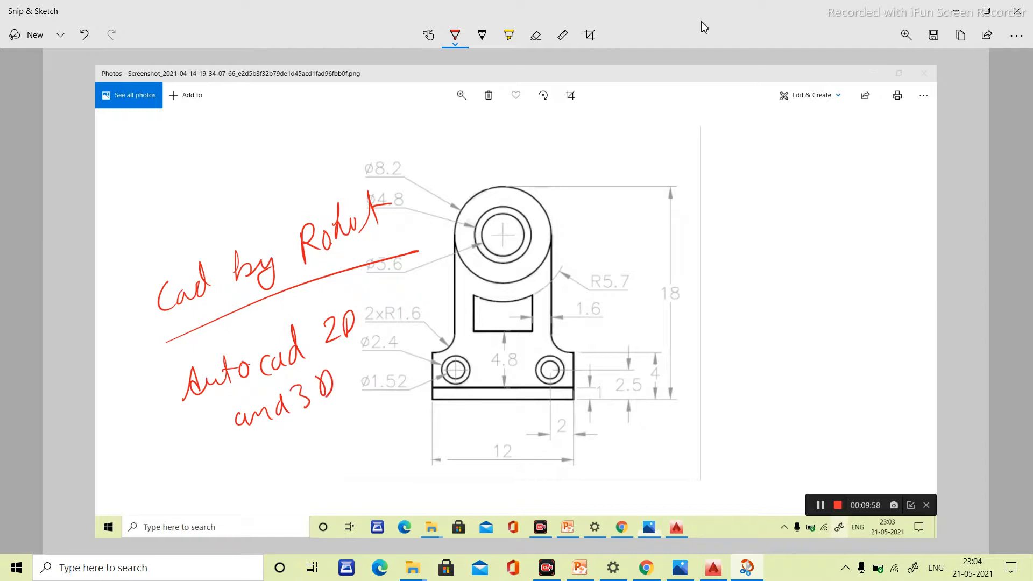